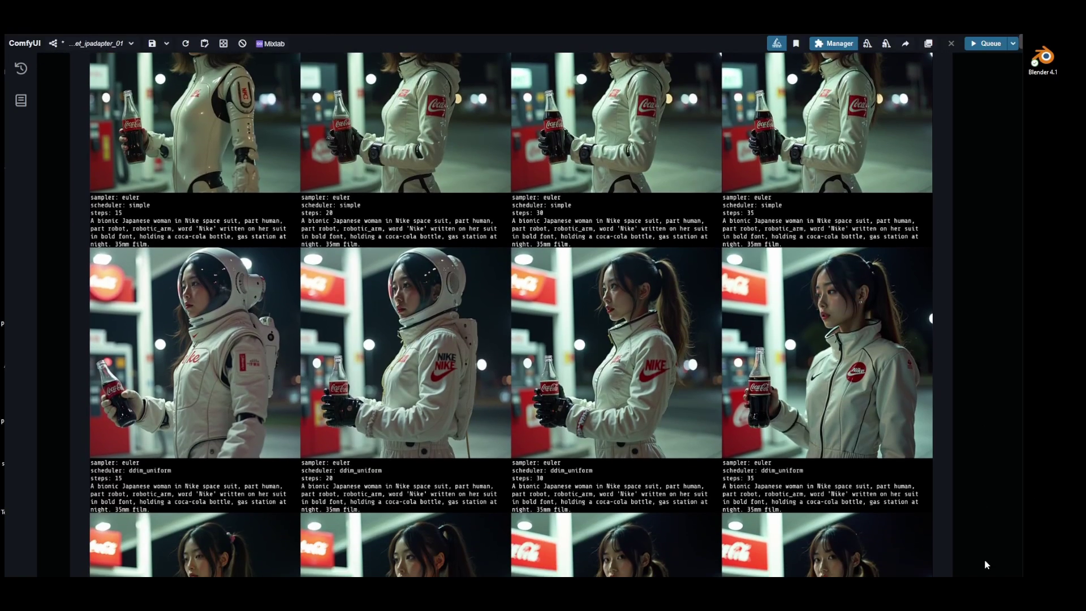
- Examine the Nike space suit comparison grid across the euler, deis and ddim samplers with both schedulers
drag(970, 575, 971, 442)
drag(972, 610, 968, 575)
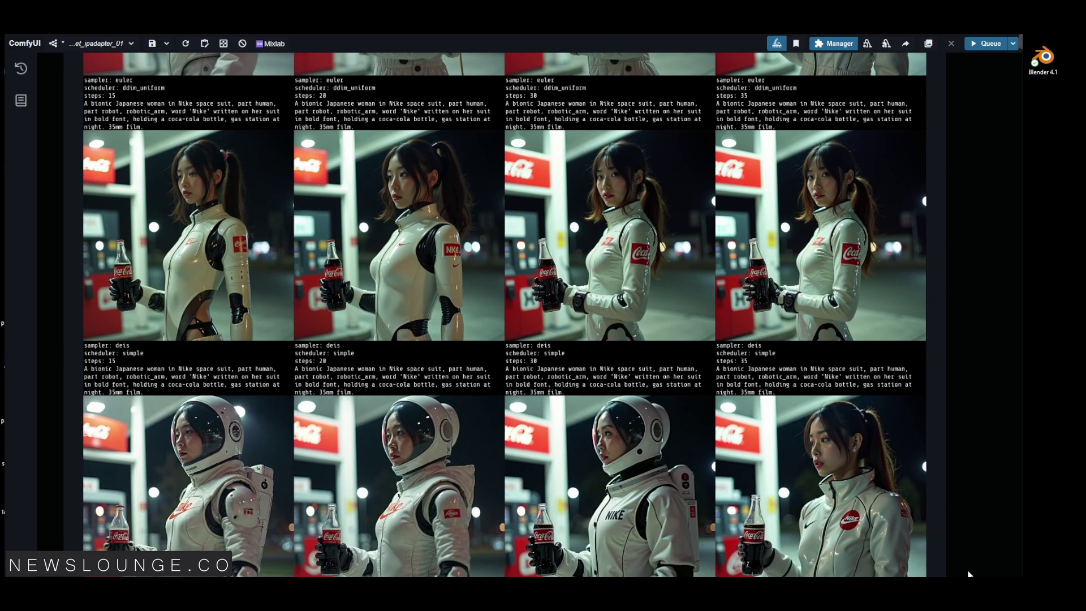
drag(962, 608, 965, 423)
drag(972, 610, 973, 488)
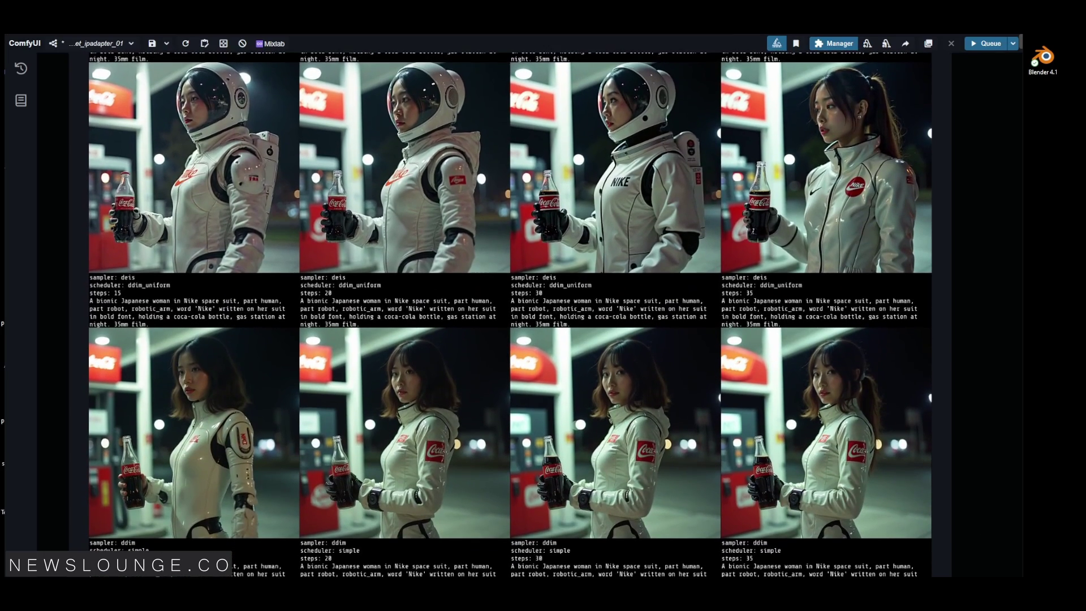
scroll(967, 525, down, 4)
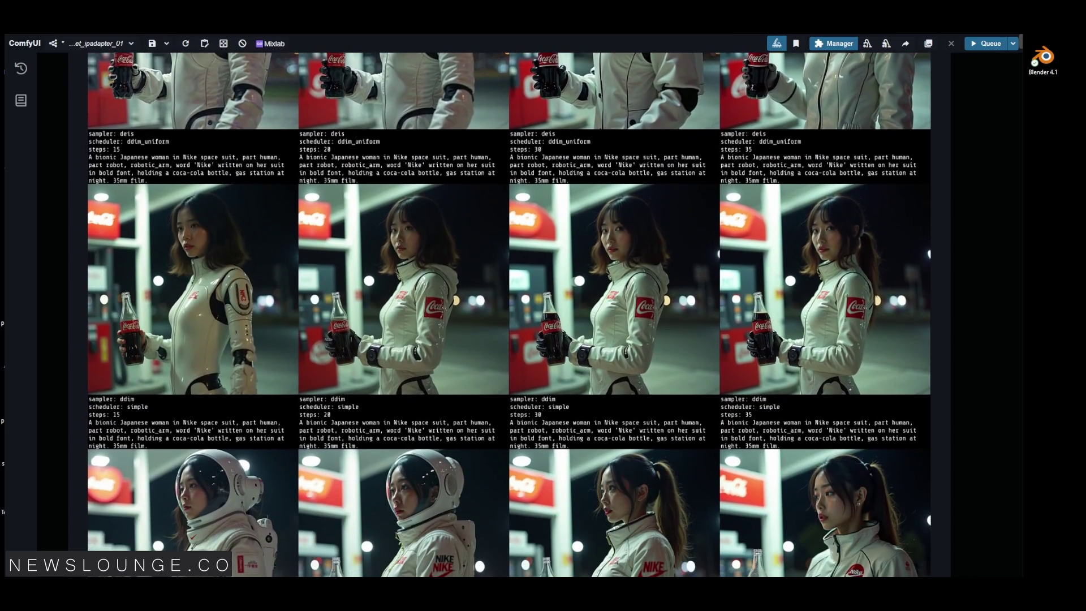
scroll(964, 537, down, 4)
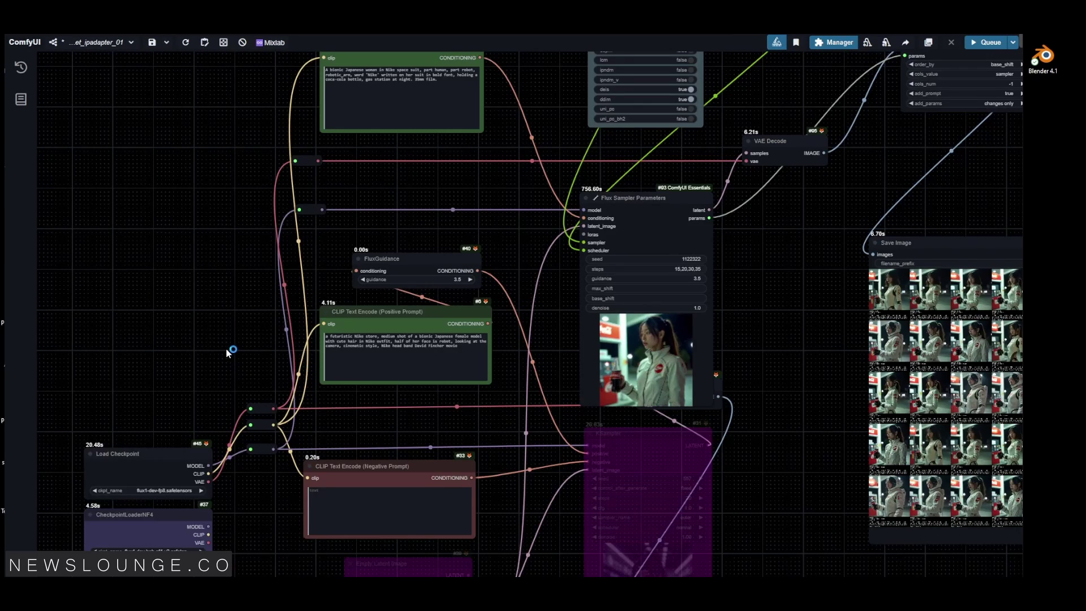
- Review the workflow from the prompt and checkpoint nodes through Flux Sampler Parameters to Plot Sampler Parameters and Save Image
drag(221, 364, 198, 421)
drag(480, 188, 403, 369)
drag(668, 337, 556, 248)
drag(911, 385, 674, 361)
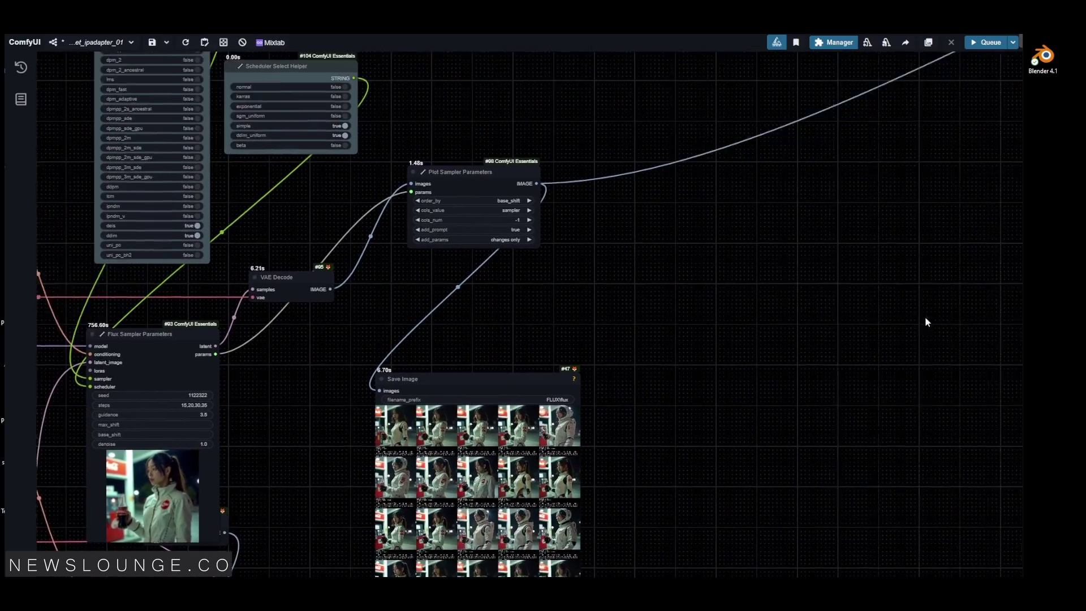
drag(942, 316, 677, 321)
- Inspect the euler sampler, simple scheduler row of the Nike space suit preview at close range
scroll(725, 349, down, 4)
scroll(241, 286, up, 15)
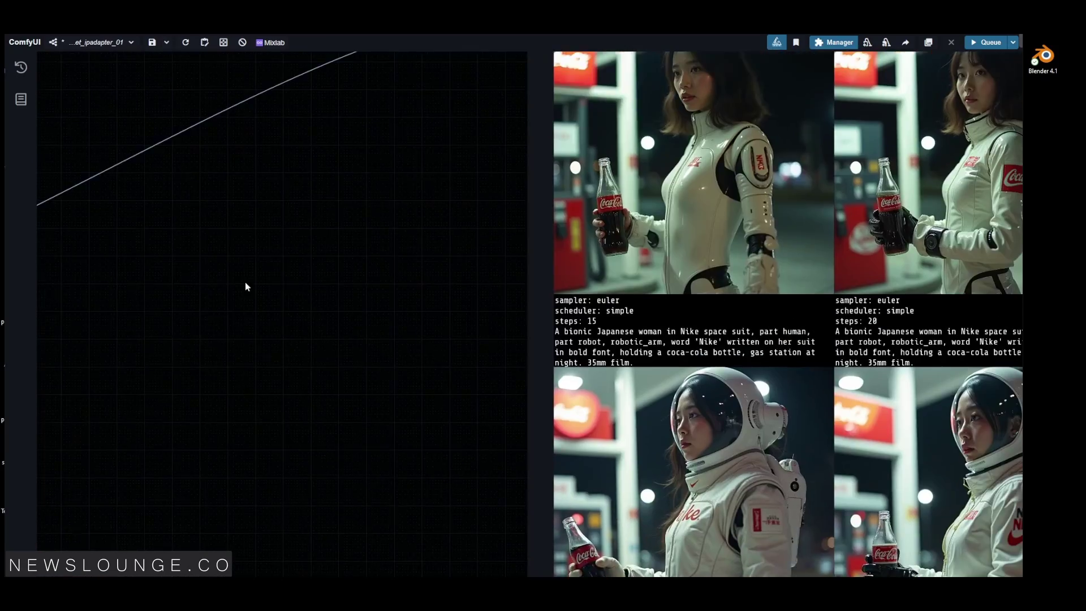
drag(776, 266, 473, 318)
drag(550, 245, 475, 264)
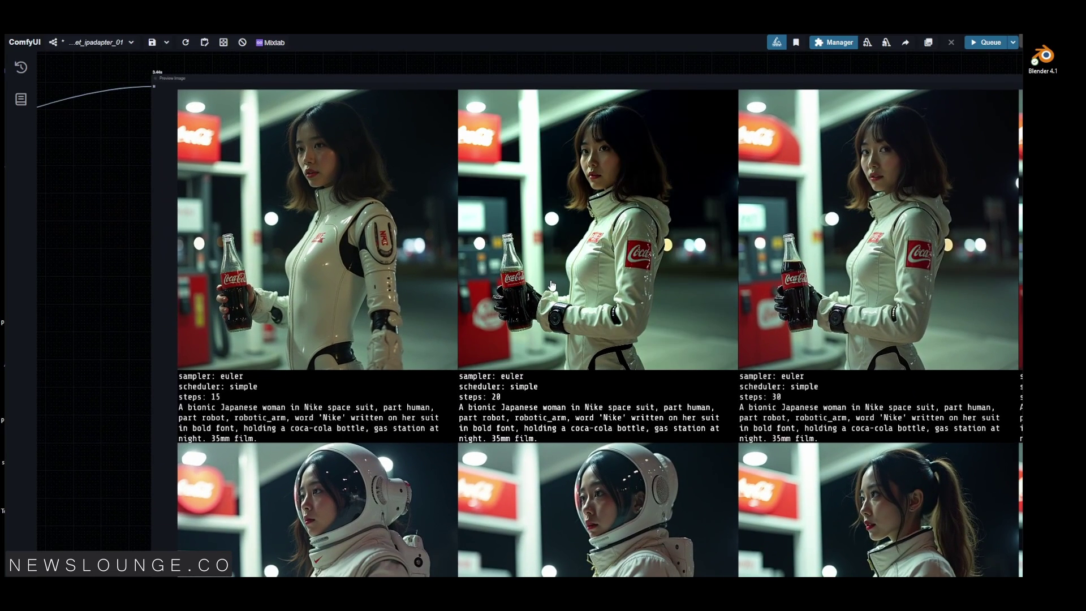
drag(658, 297, 607, 290)
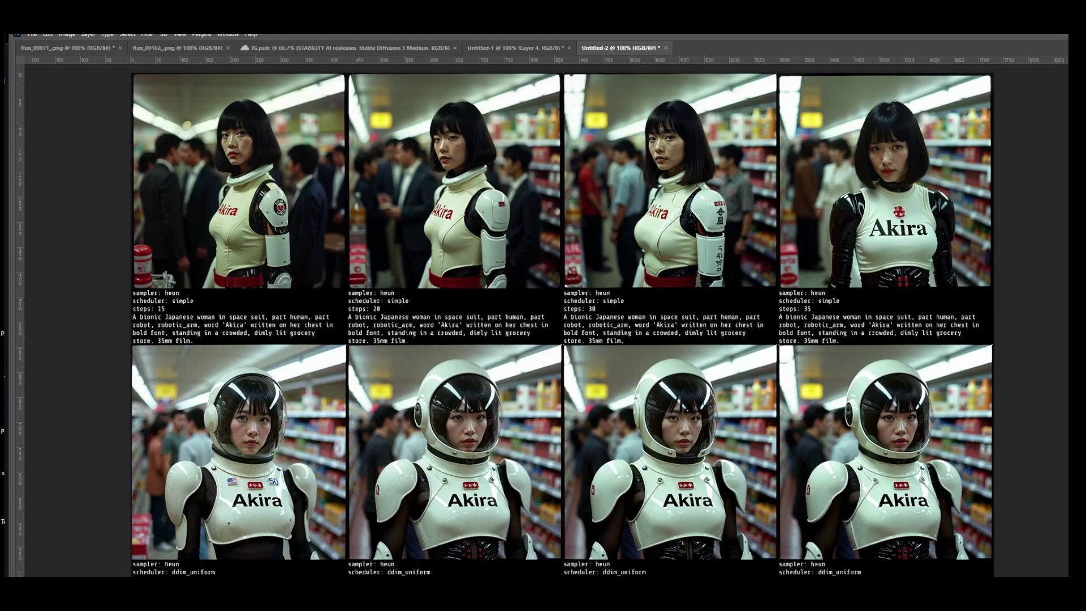
- In Photoshop, compare the Akira grocery store images for the heun and deis samplers by scheduler and step count
scroll(562, 321, up, 1)
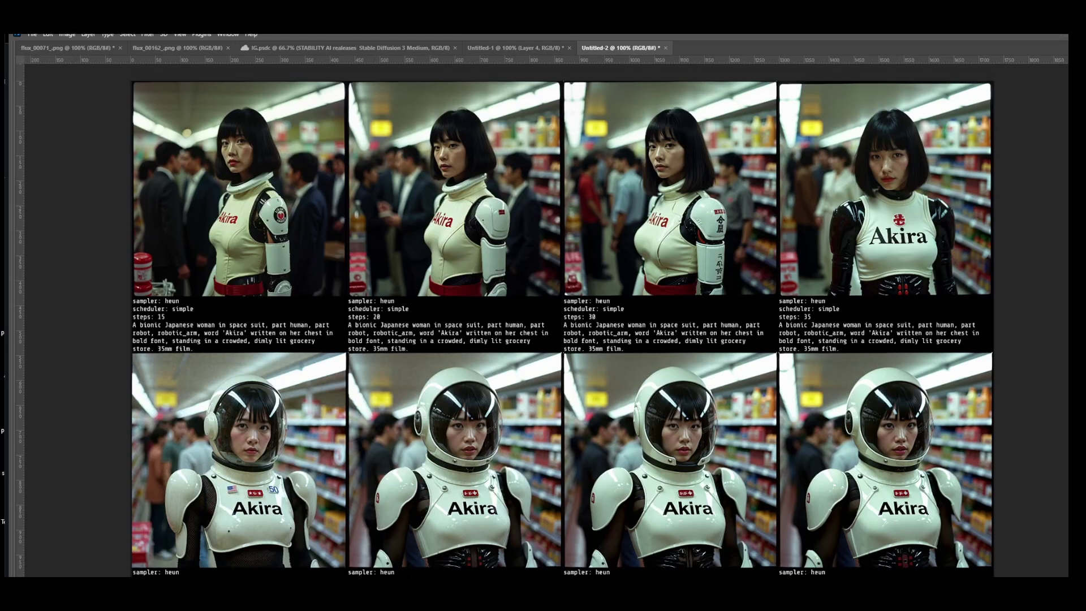
scroll(562, 321, down, 10)
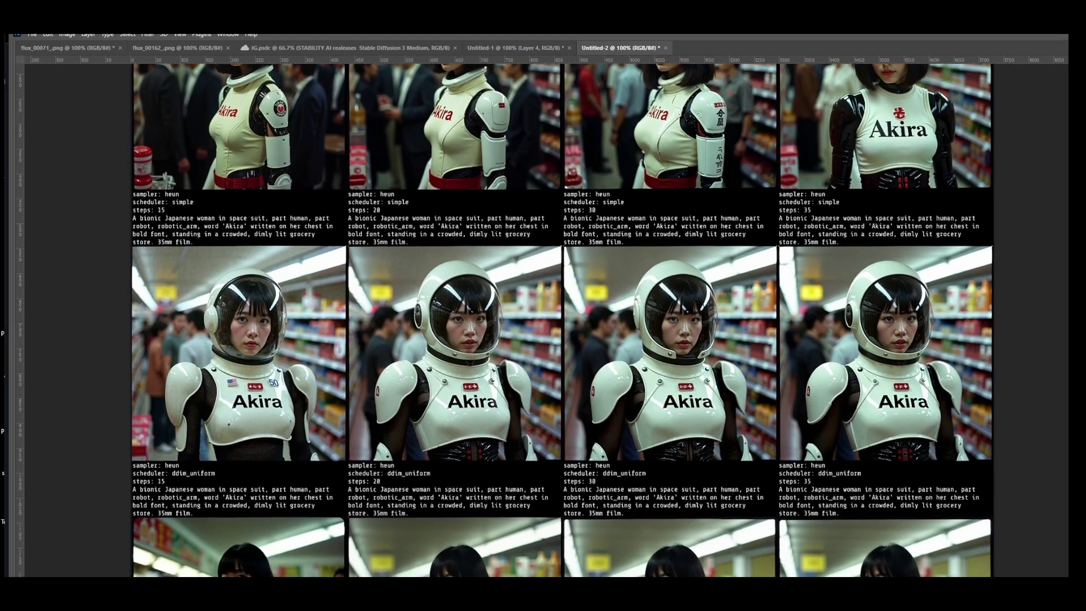
scroll(562, 320, down, 12)
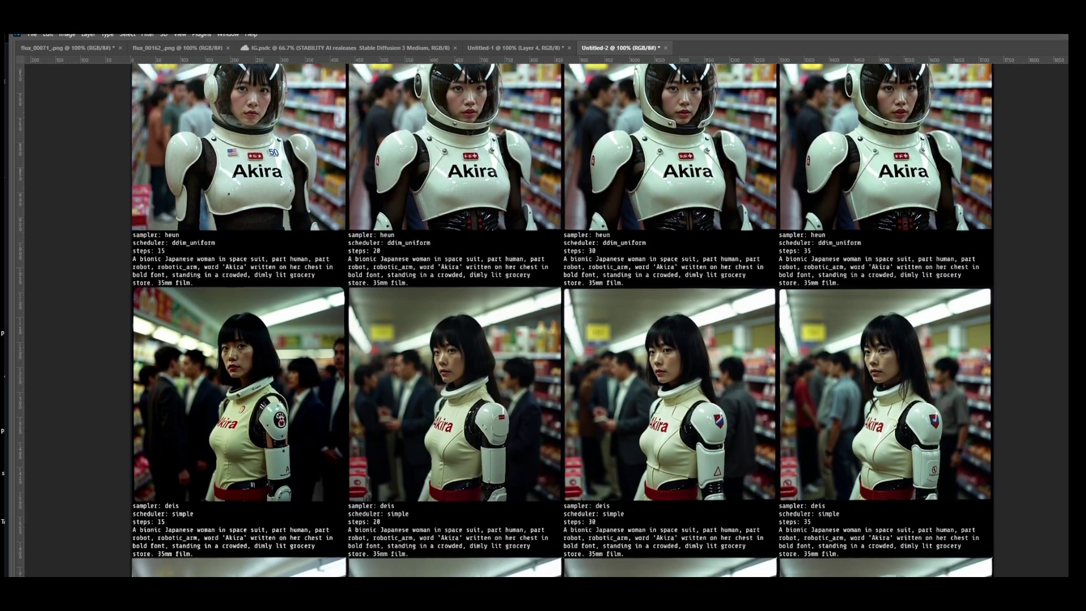
scroll(562, 320, down, 20)
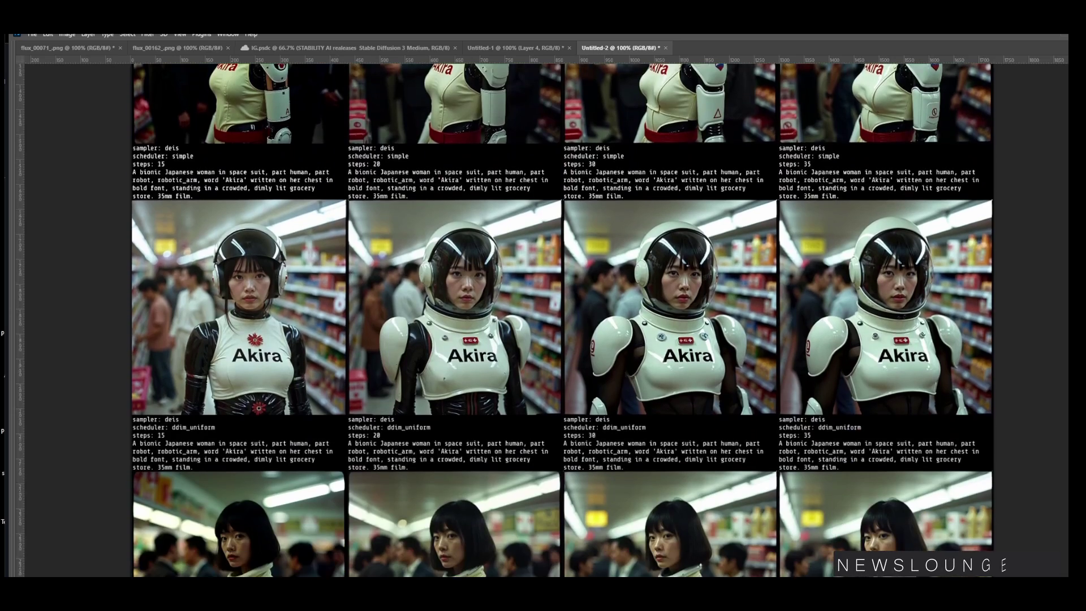
scroll(562, 320, down, 10)
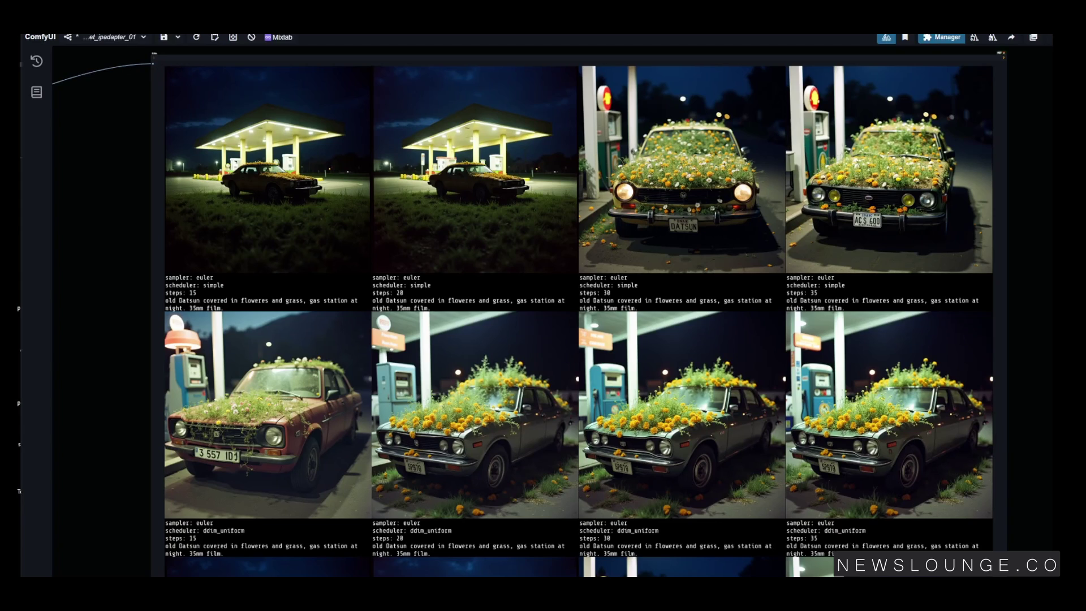
- In ComfyUI, look over the flower-covered Datsun comparison grid from the euler rows to the ddim rows
drag(1045, 568, 1038, 189)
drag(1013, 610, 999, 321)
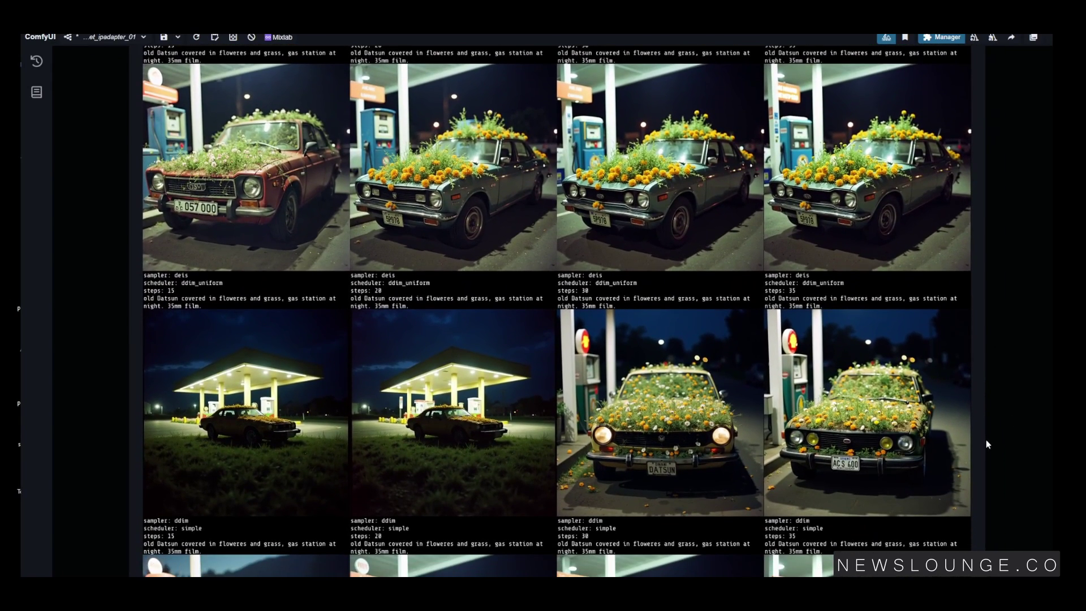
drag(1011, 574, 1024, 392)
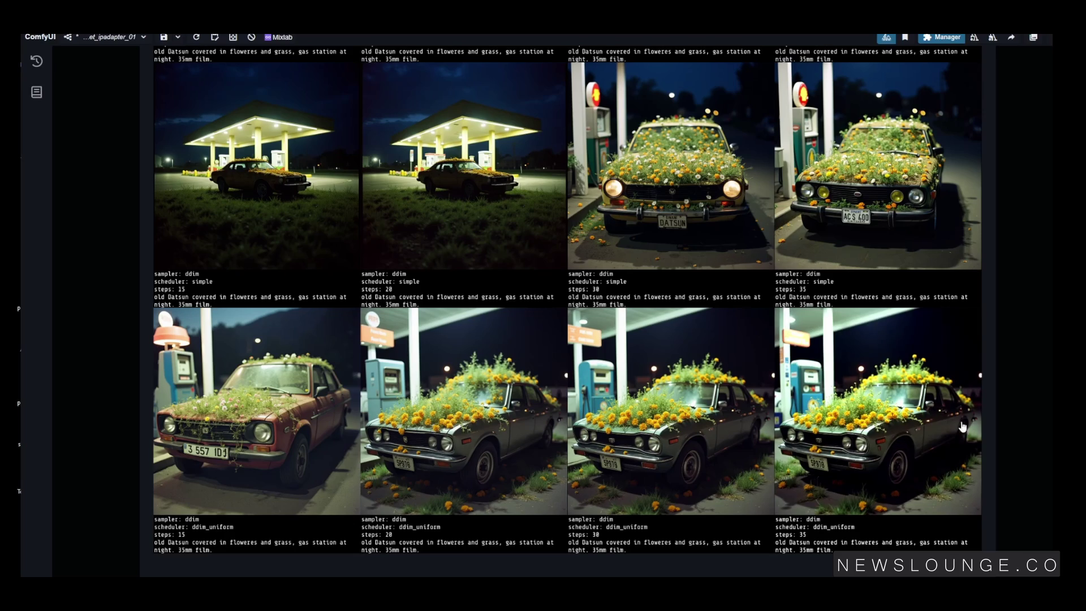
scroll(627, 458, down, 3)
- Compare the Datsun images made with the deis sampler and ddim_uniform scheduler at 15, 20, 30 and 35 steps
drag(609, 407, 601, 554)
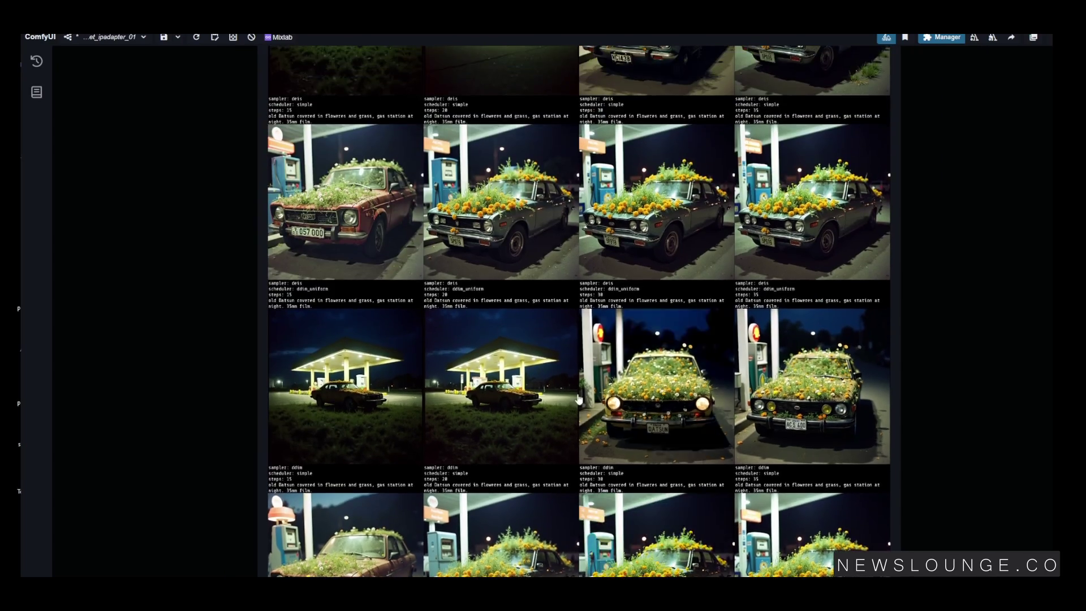
scroll(503, 227, up, 4)
scroll(497, 215, up, 5)
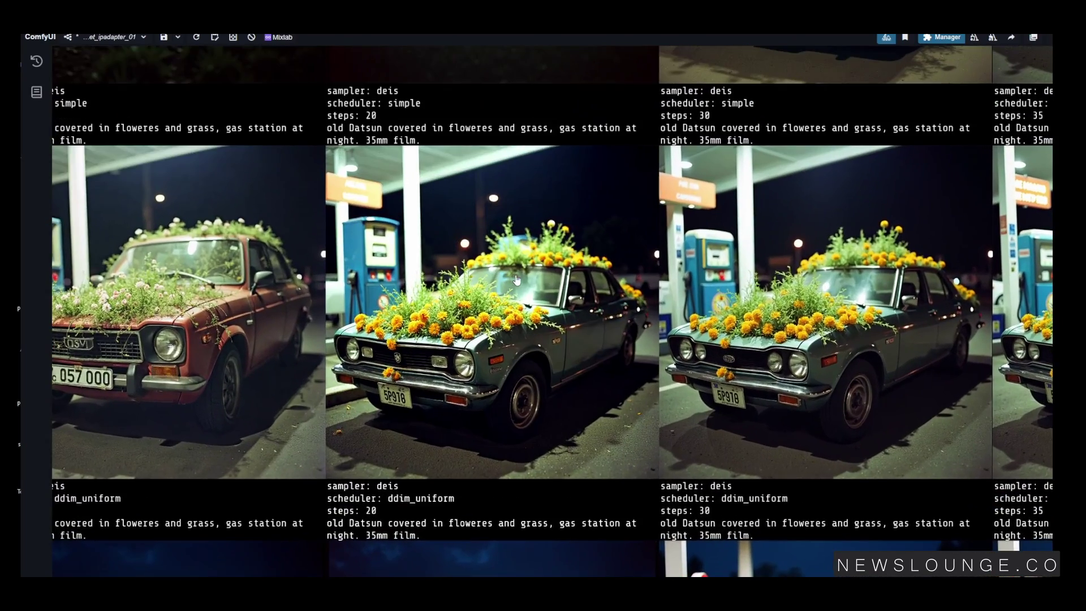
drag(667, 300, 573, 299)
drag(808, 342, 640, 341)
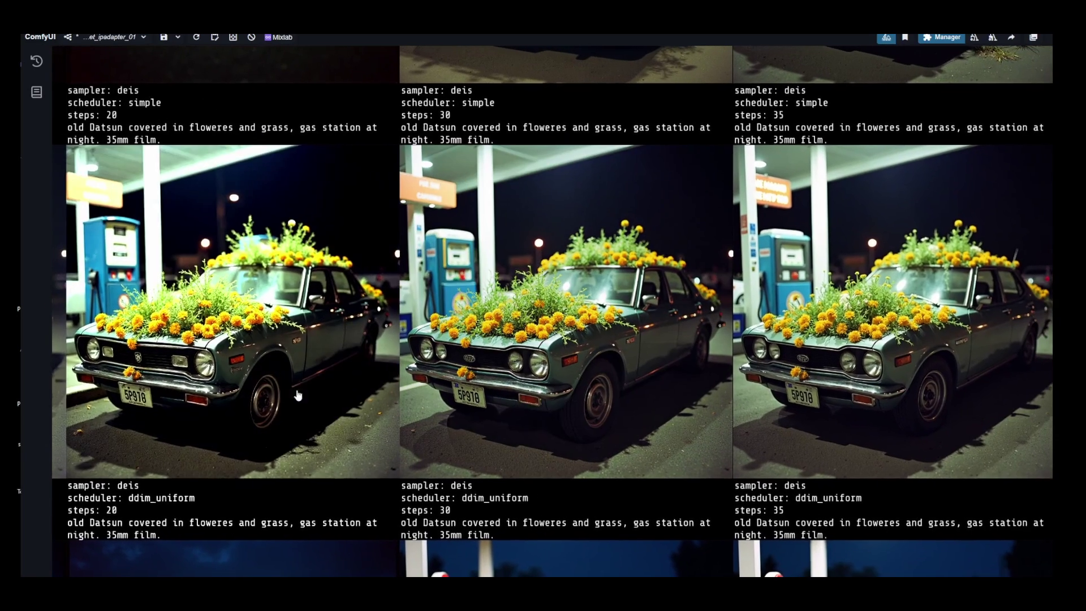
scroll(475, 458, left, 5)
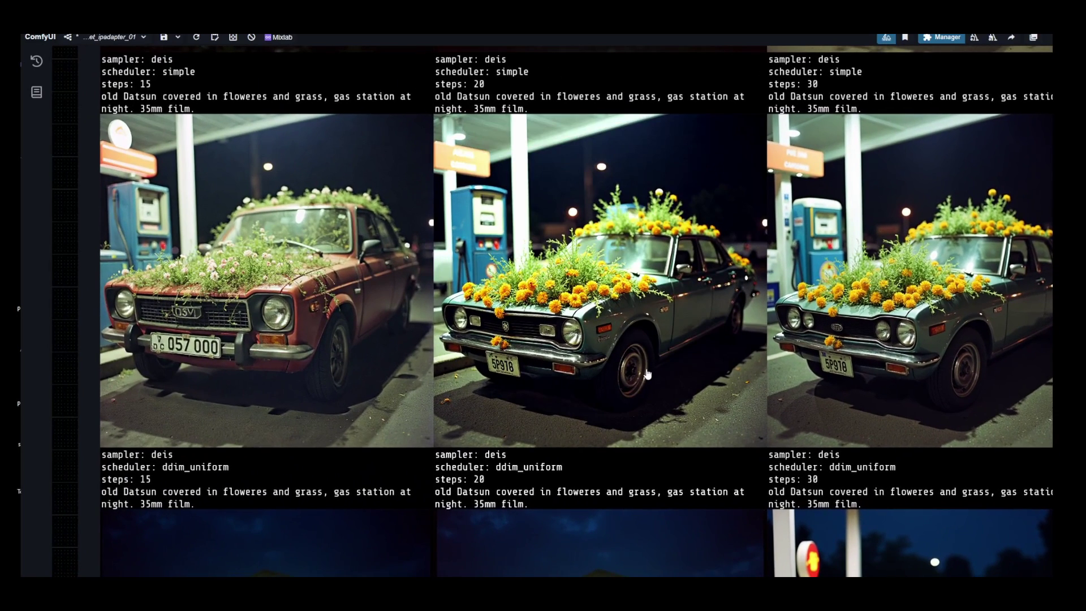
- Compare the Datsun images made with the ddim sampler and simple scheduler across the step counts
scroll(446, 404, down, 5)
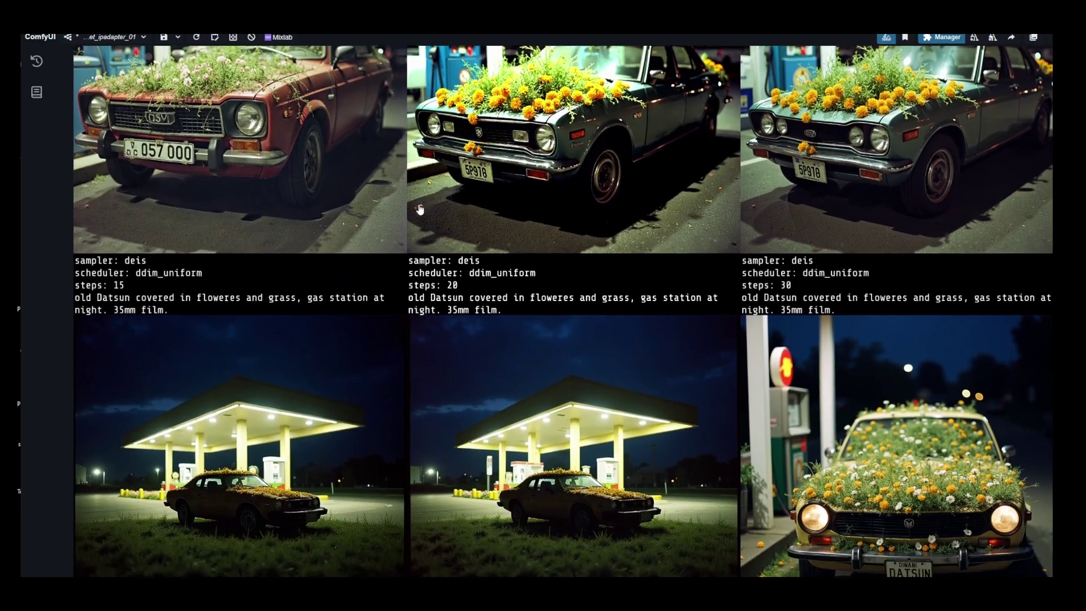
scroll(435, 419, right, 2)
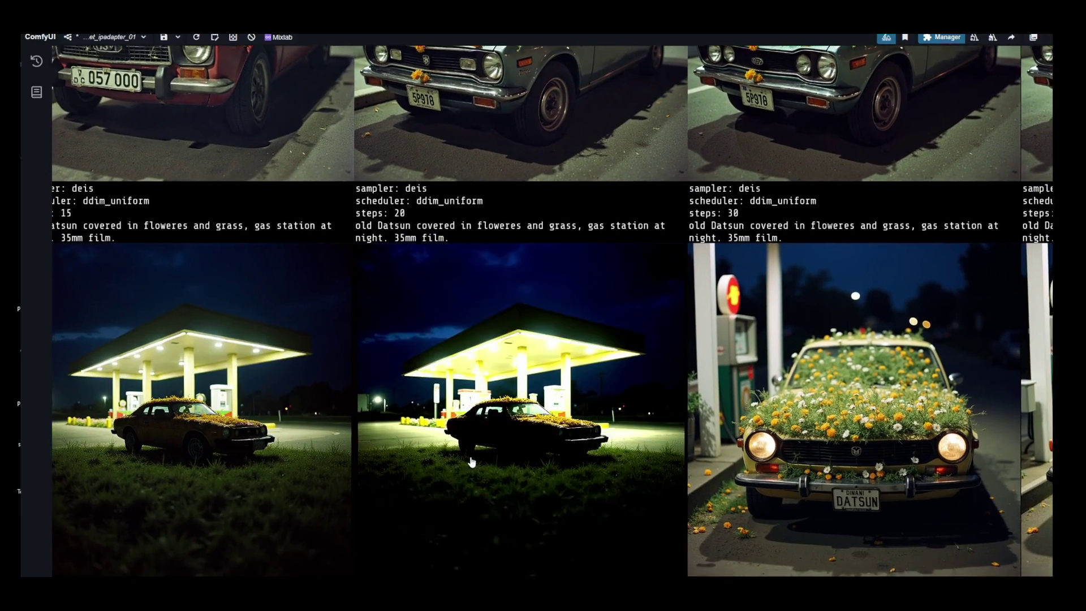
drag(468, 465, 519, 410)
scroll(527, 415, down, 1)
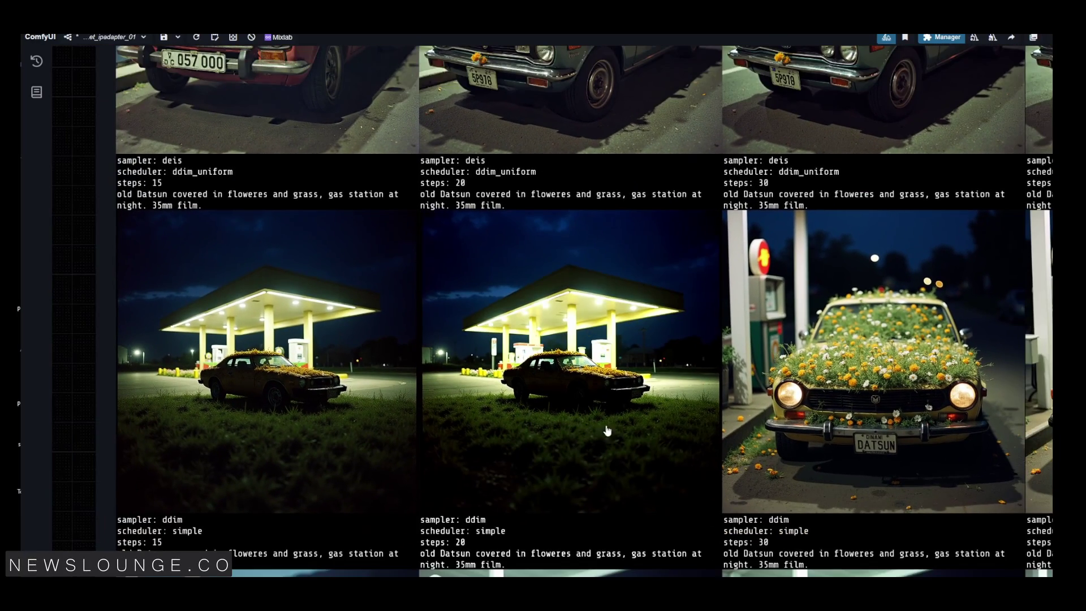
scroll(607, 431, right, 5)
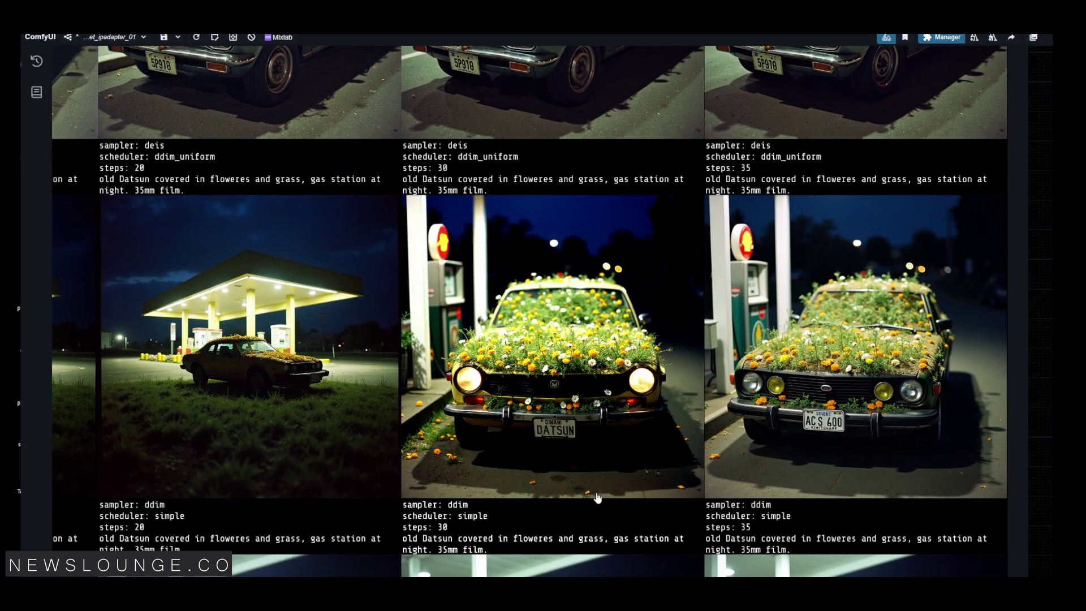
- Compare the Datsun images made with the ddim sampler and ddim_uniform scheduler across the step counts
scroll(600, 397, down, 4)
scroll(717, 435, down, 2)
scroll(717, 434, left, 2)
scroll(717, 434, down, 1)
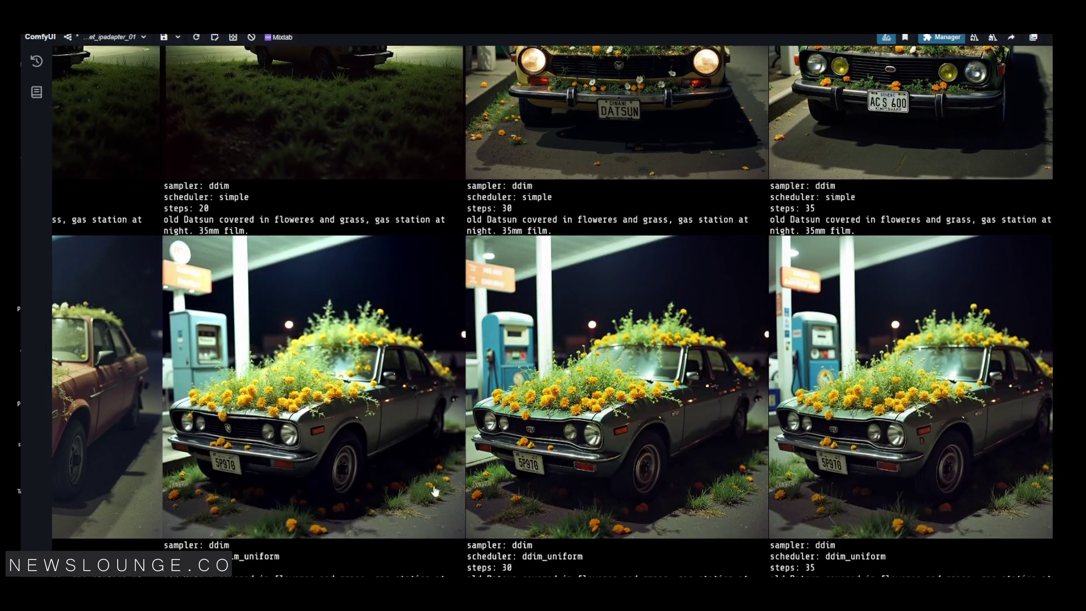
scroll(719, 438, left, 5)
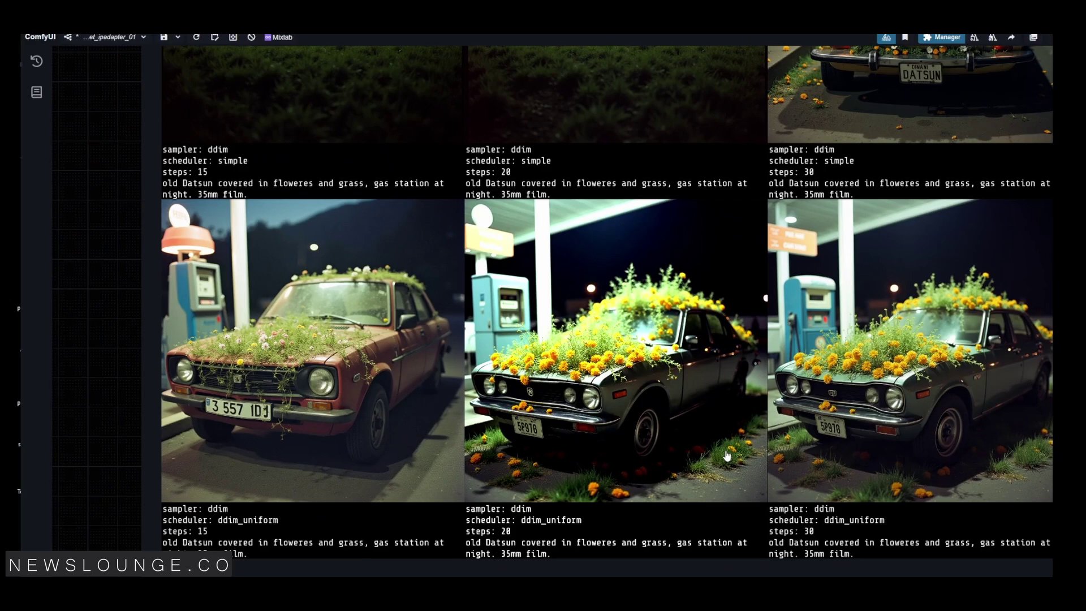
scroll(727, 456, right, 4)
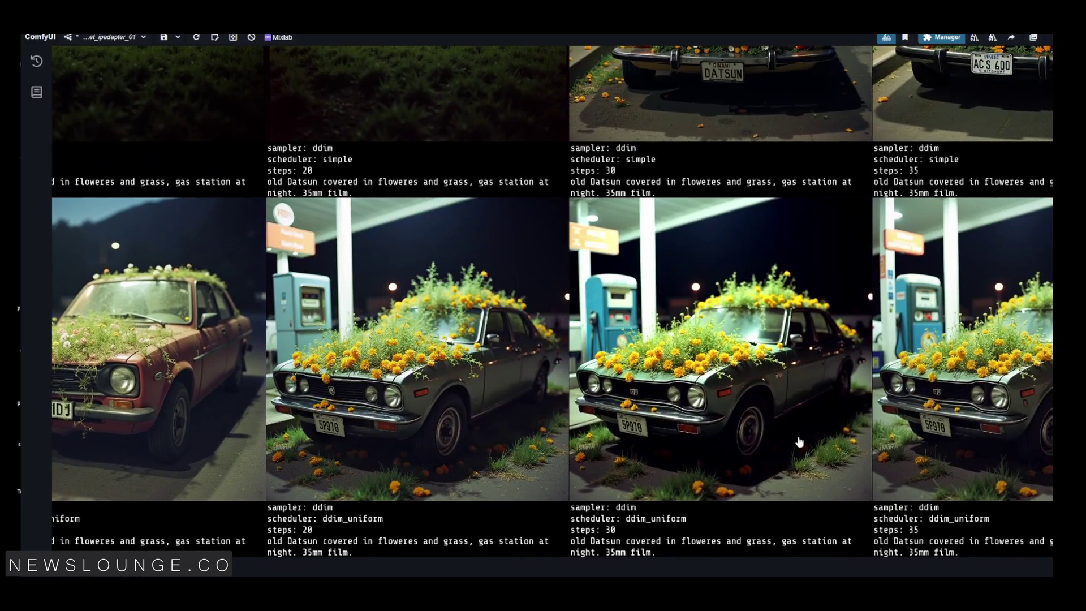
drag(795, 442, 669, 439)
- Return to the upper part of the Datsun grid and inspect its euler ddim_uniform and deis simple rows
scroll(670, 470, down, 3)
drag(509, 521, 623, 451)
drag(556, 51, 603, 542)
drag(588, 57, 567, 492)
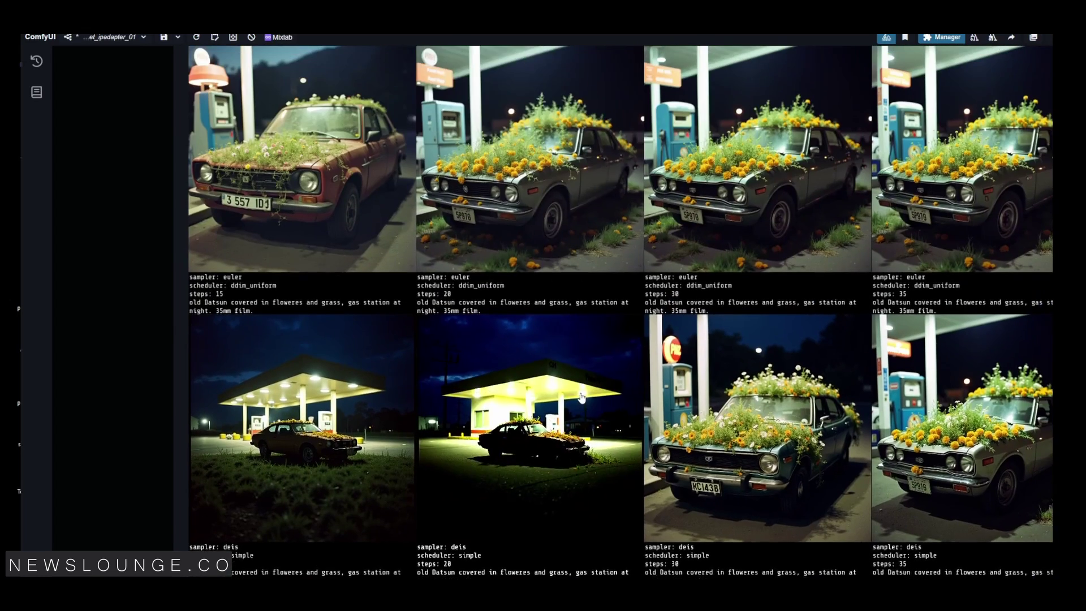
scroll(582, 394, up, 6)
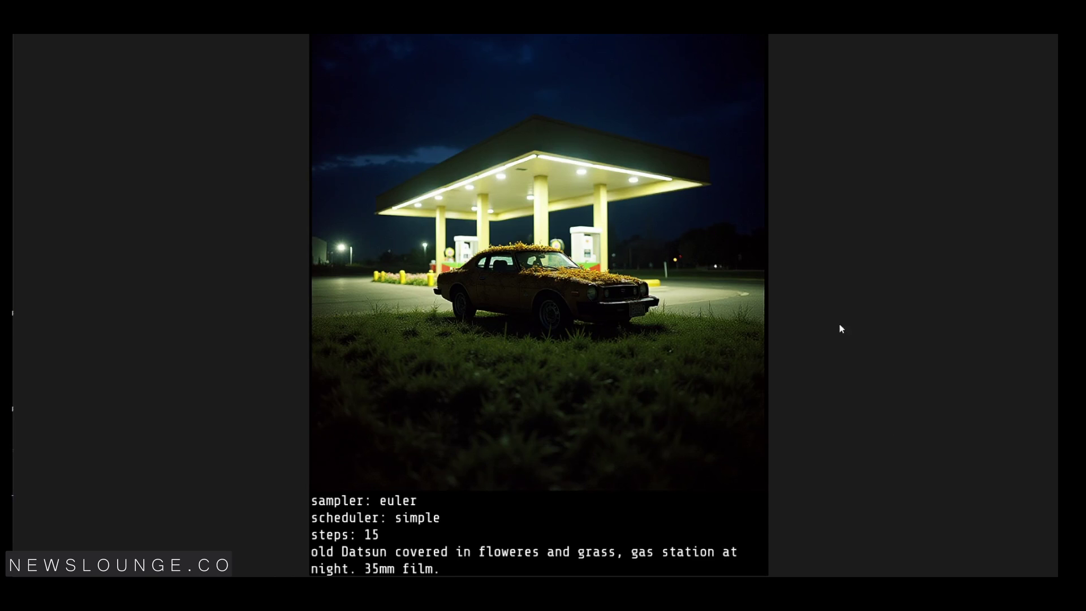
- View the Datsun images one by one, from euler simple at 15 steps to deis simple at 15 steps
key(Right)
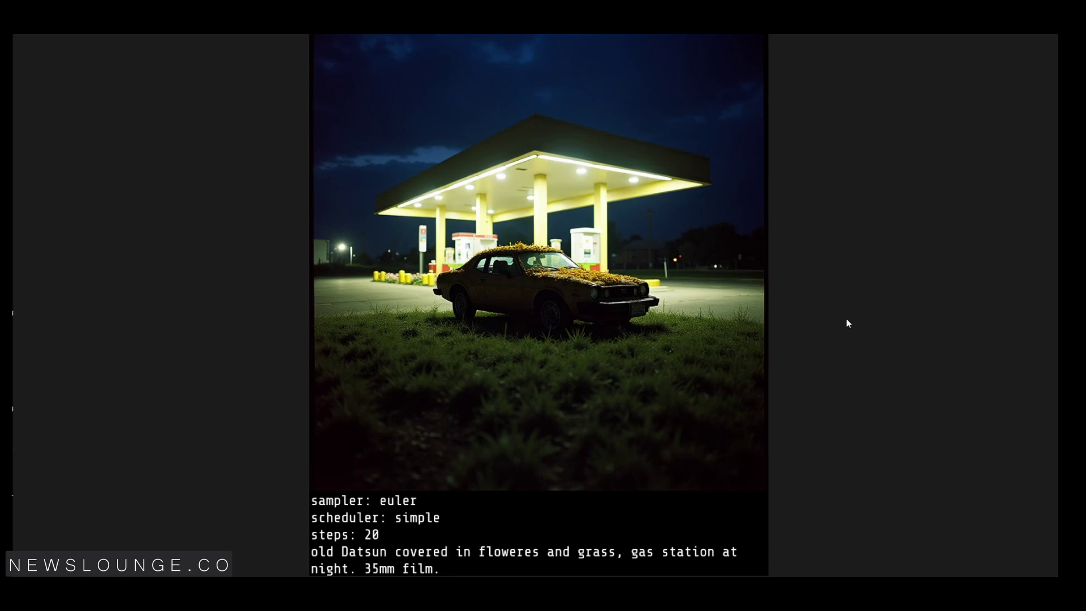
key(Right)
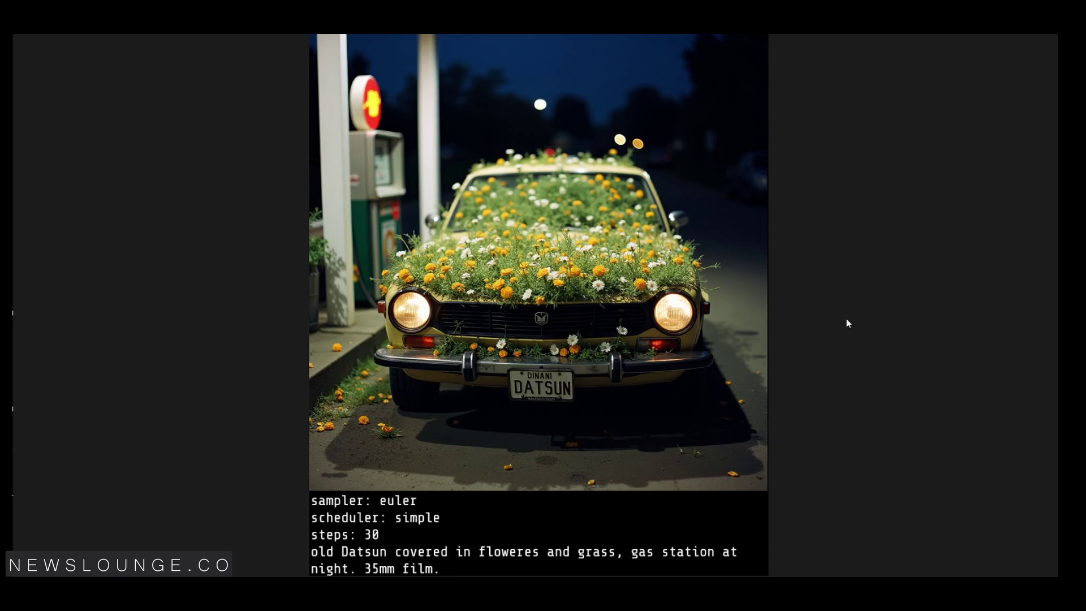
key(Right)
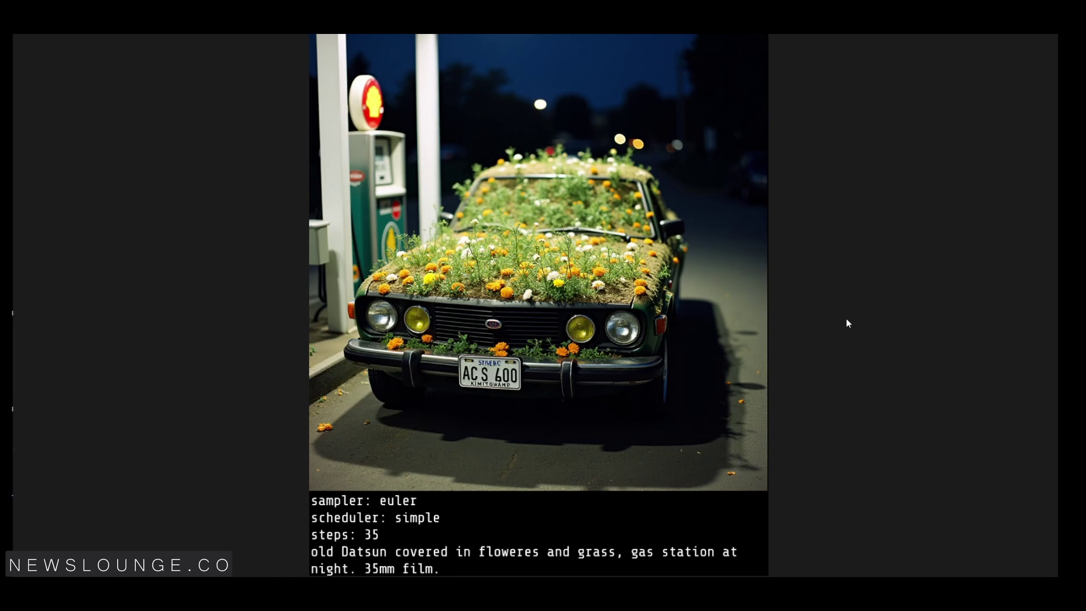
key(Right)
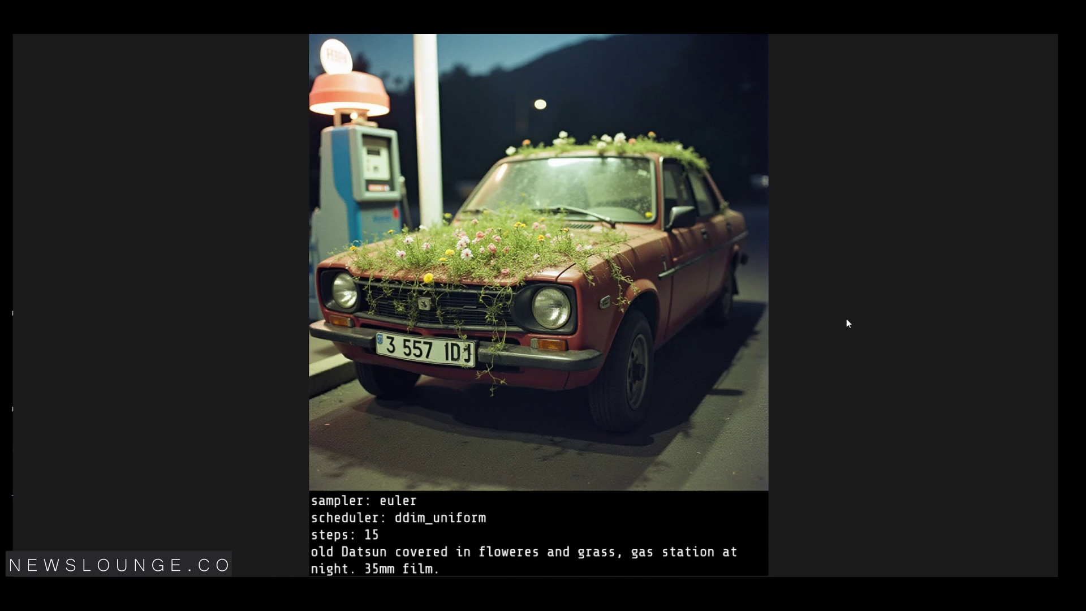
key(Right)
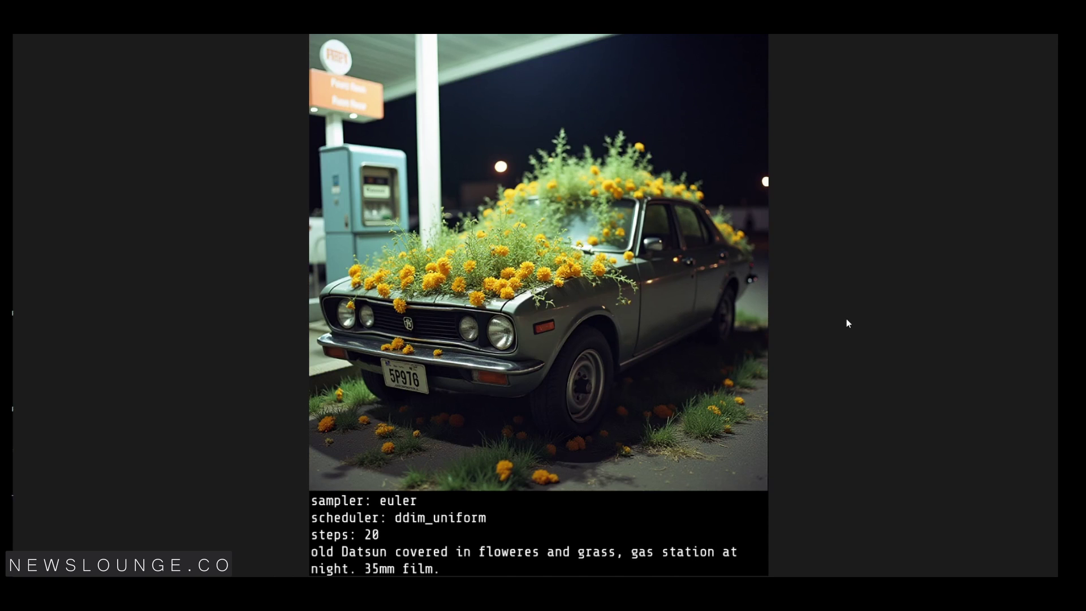
key(Right)
key(Right)
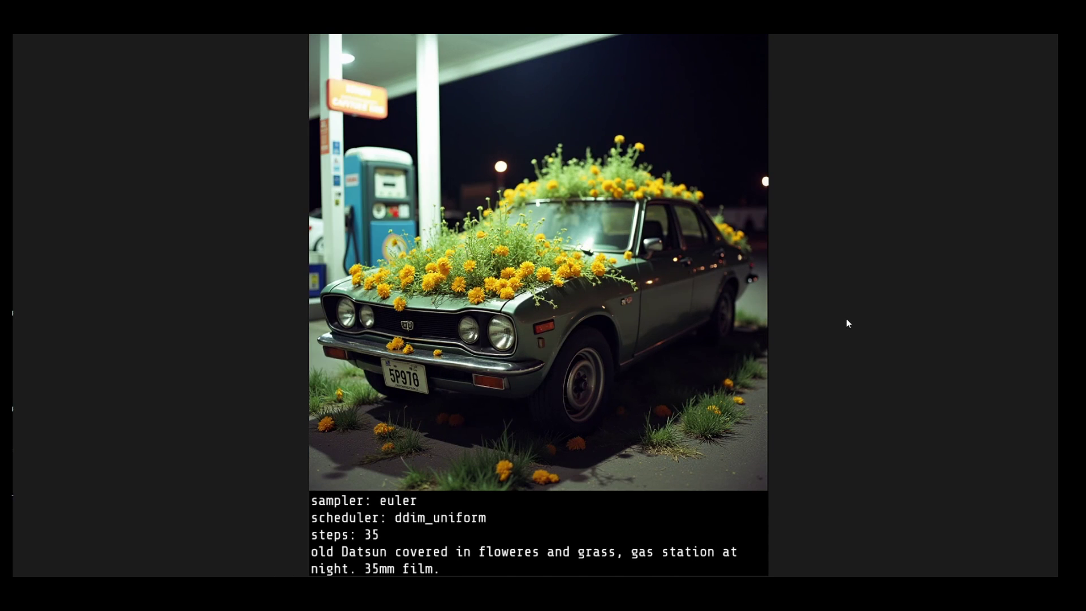
key(Right)
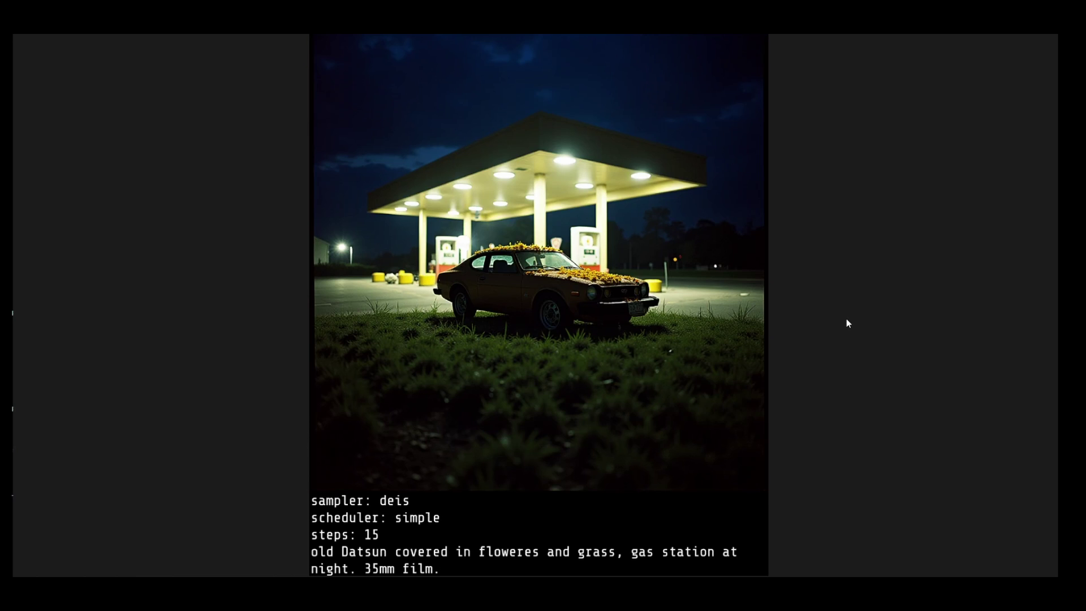
- View the remaining deis Datsun images one by one, from simple at 20 steps to ddim_uniform at 35 steps
key(Right)
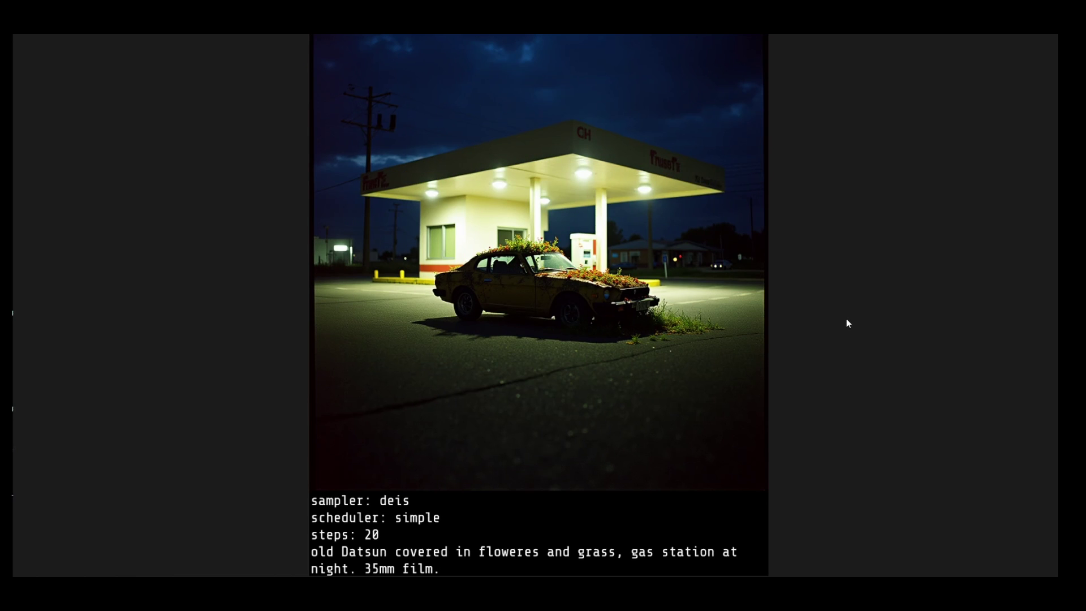
key(Right)
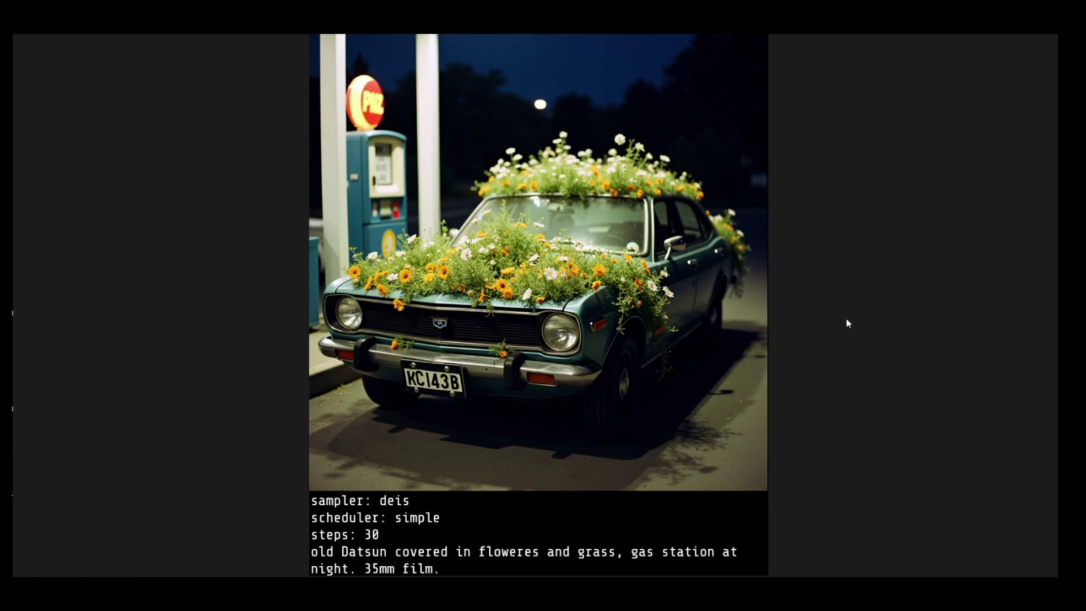
key(Right)
key(Right)
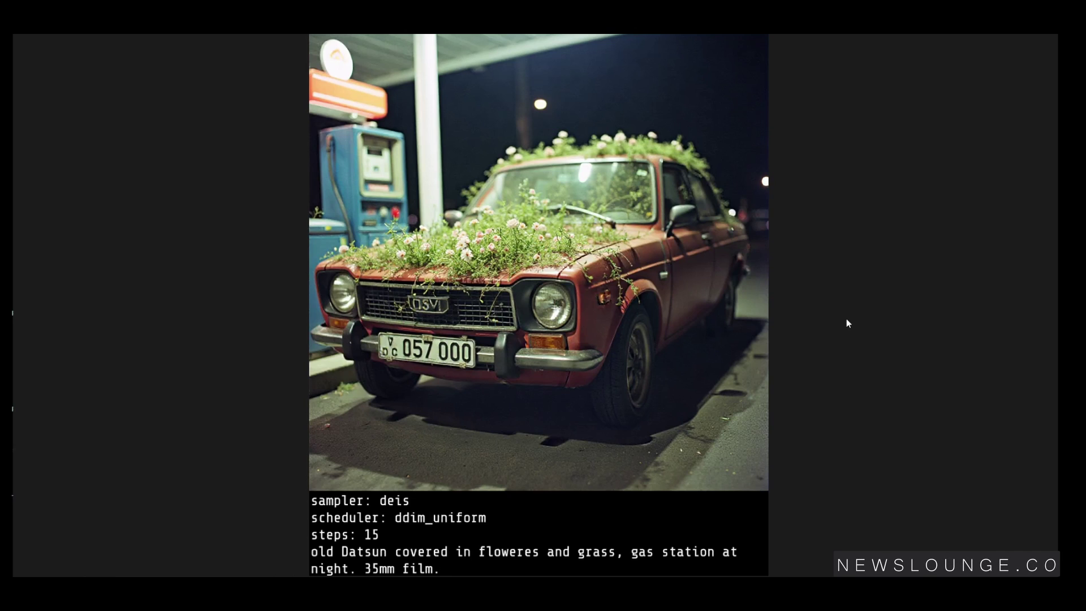
key(Right)
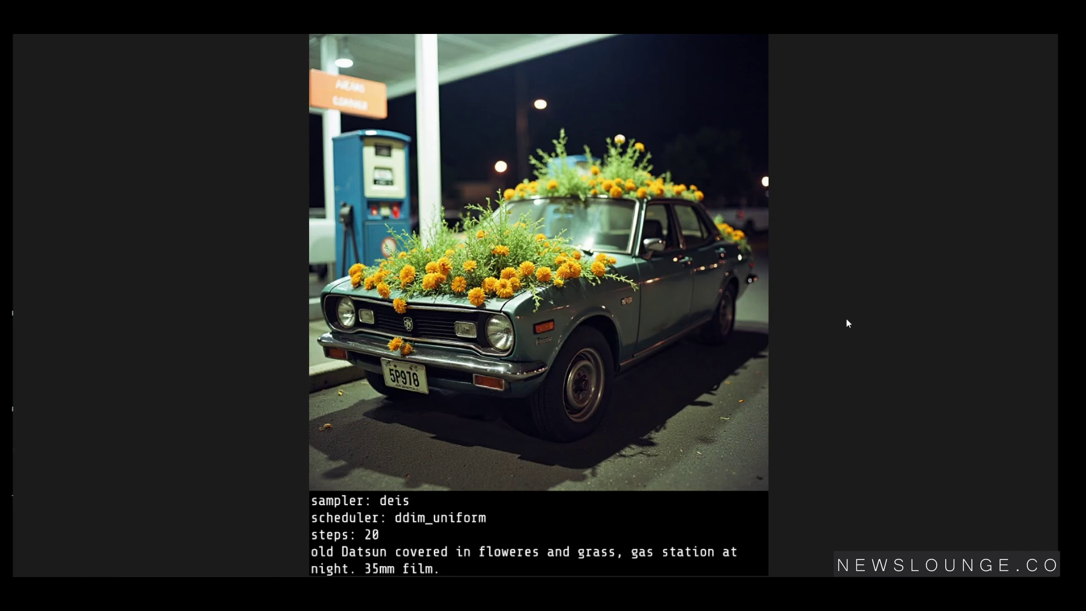
key(Right)
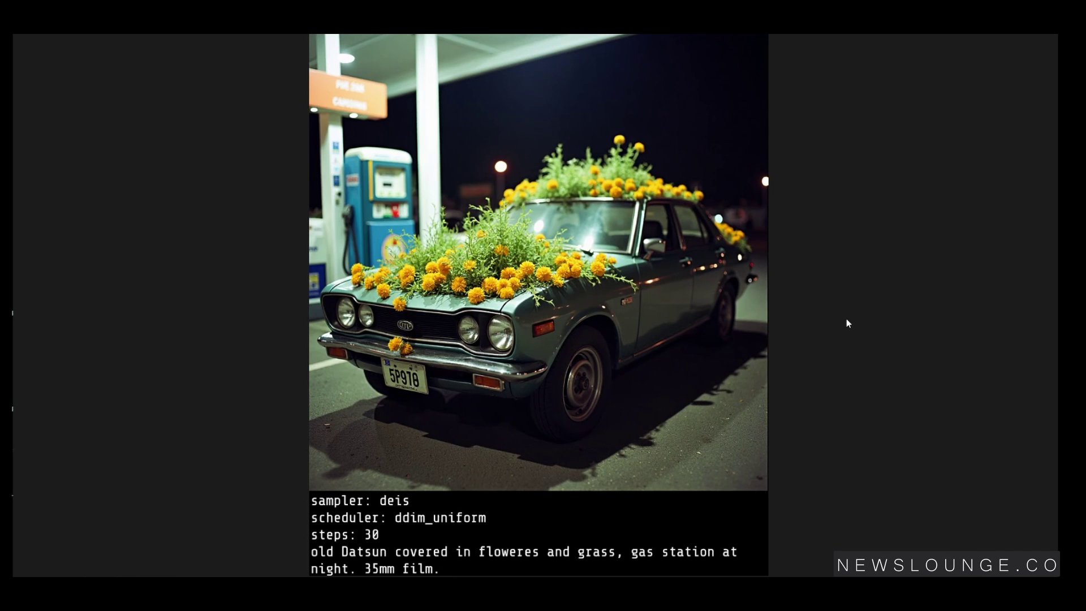
key(Right)
- View the ddim Datsun images one by one, from simple at 15 steps through the ddim_uniform series
key(Right)
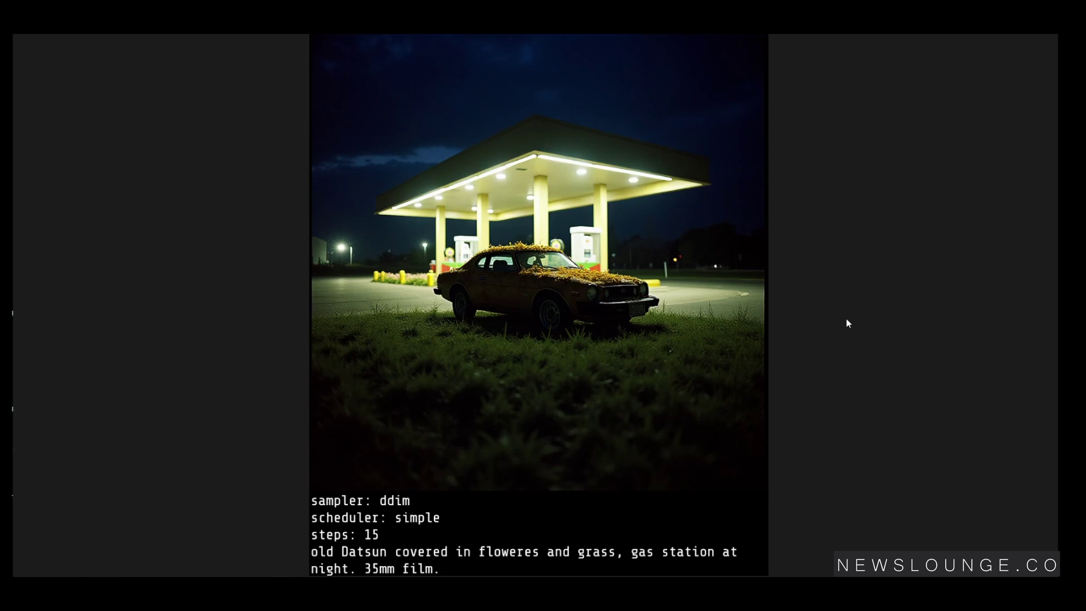
key(Right)
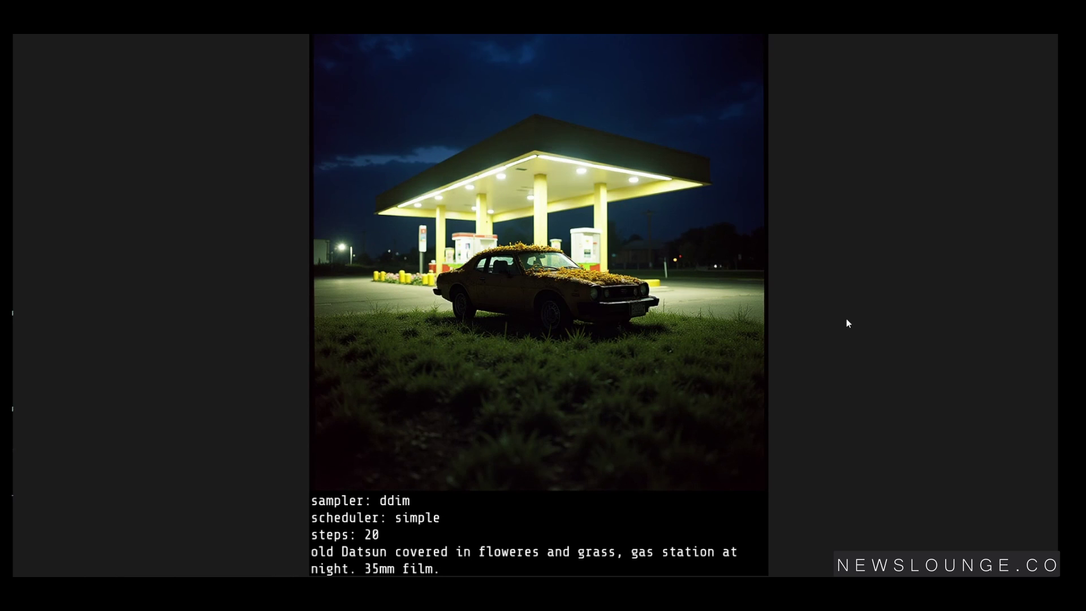
key(Right)
key(Right)
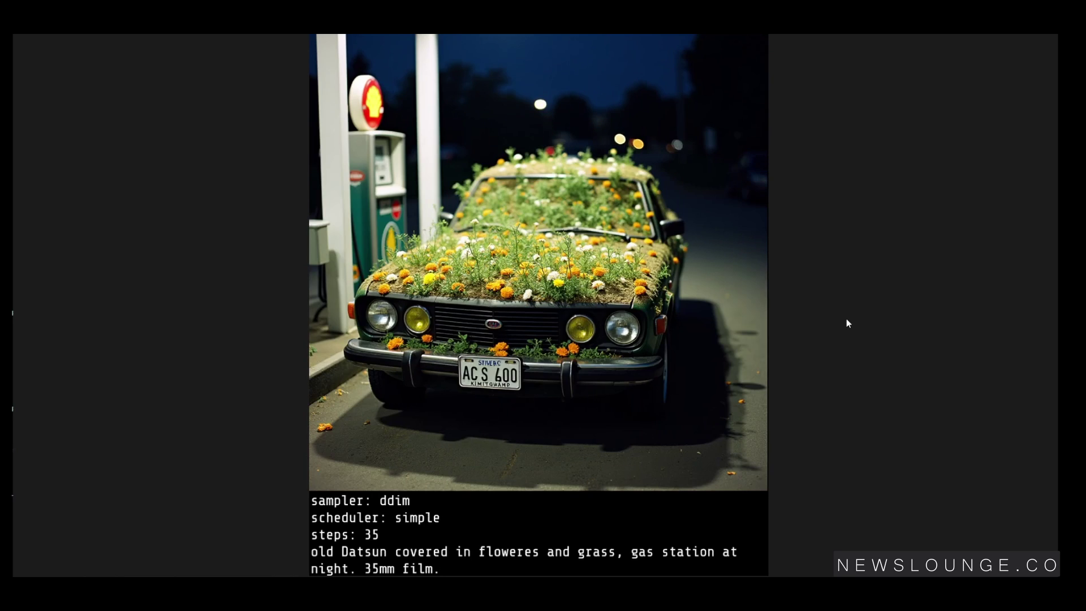
key(Right)
key(Right)
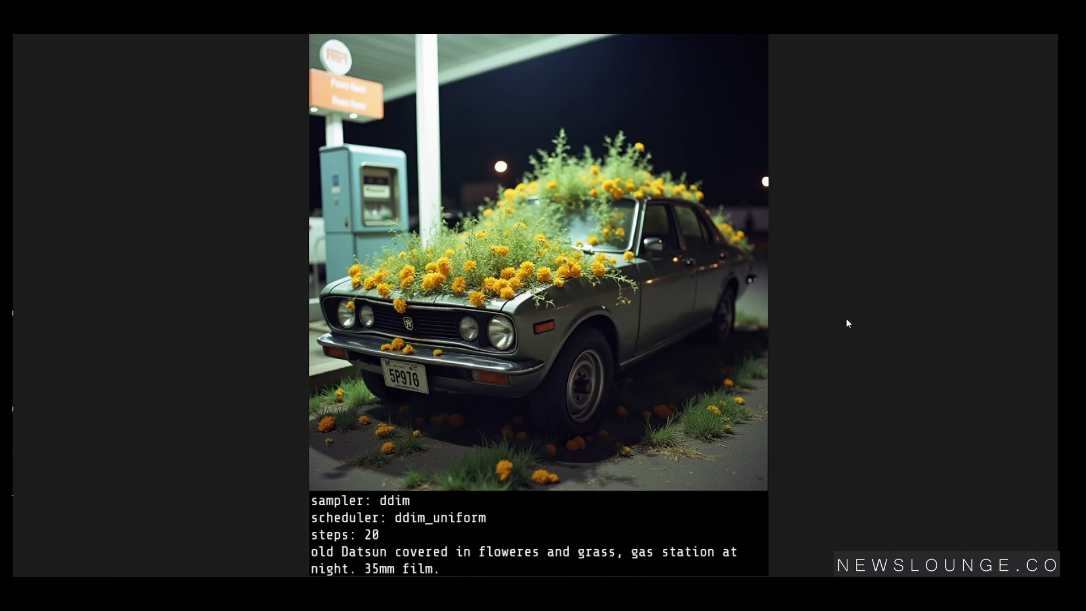
key(Right)
key(Right)
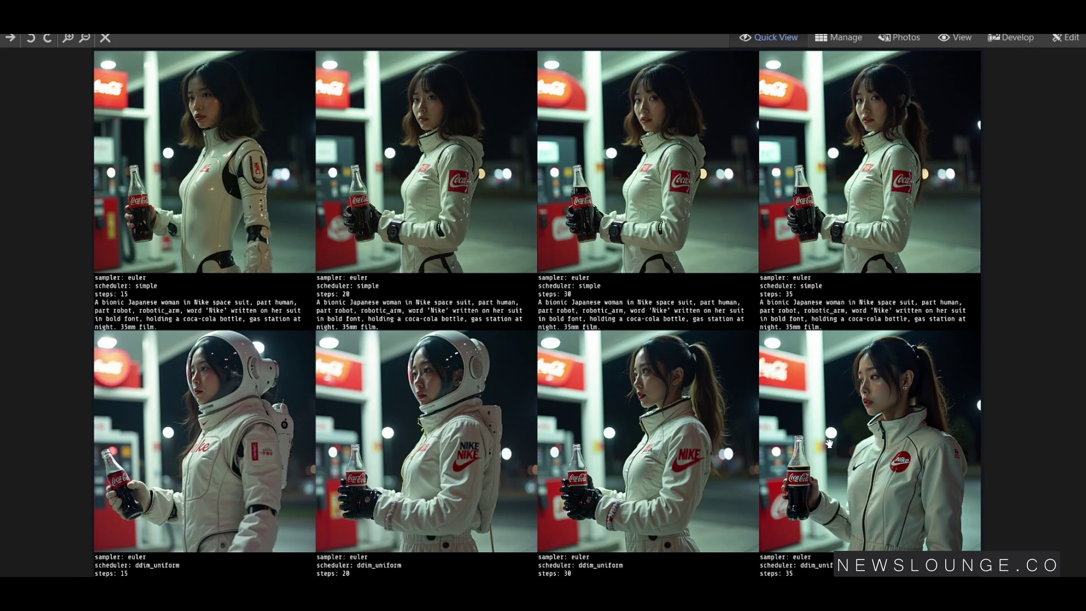
- Compare the euler simple and euler ddim_uniform rows of the bionic woman grid across 15, 20, 30 and 35 steps
drag(822, 467, 823, 437)
drag(813, 558, 814, 445)
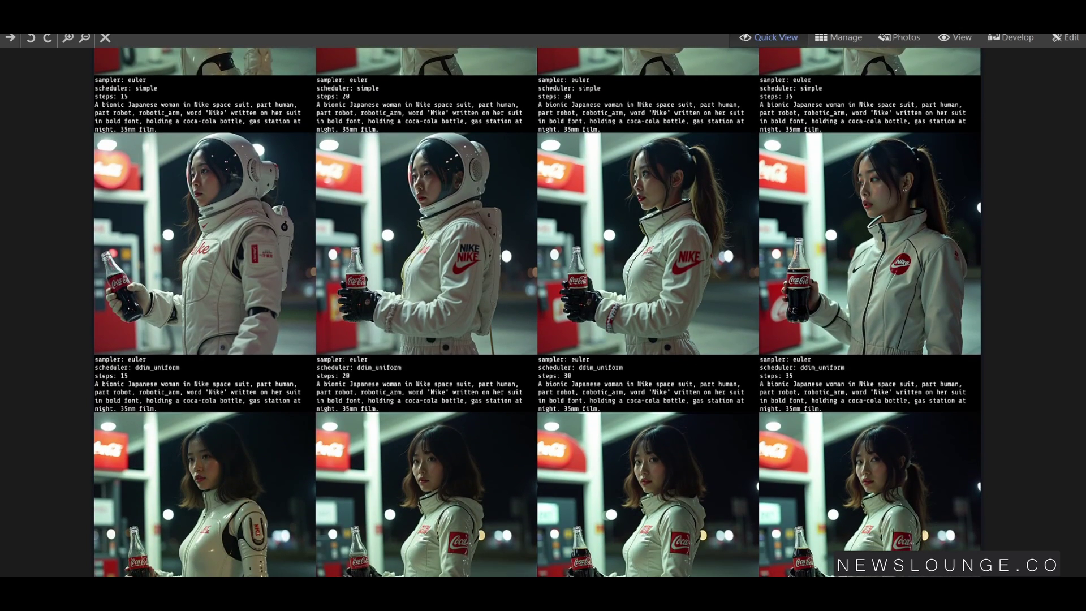
scroll(826, 505, down, 3)
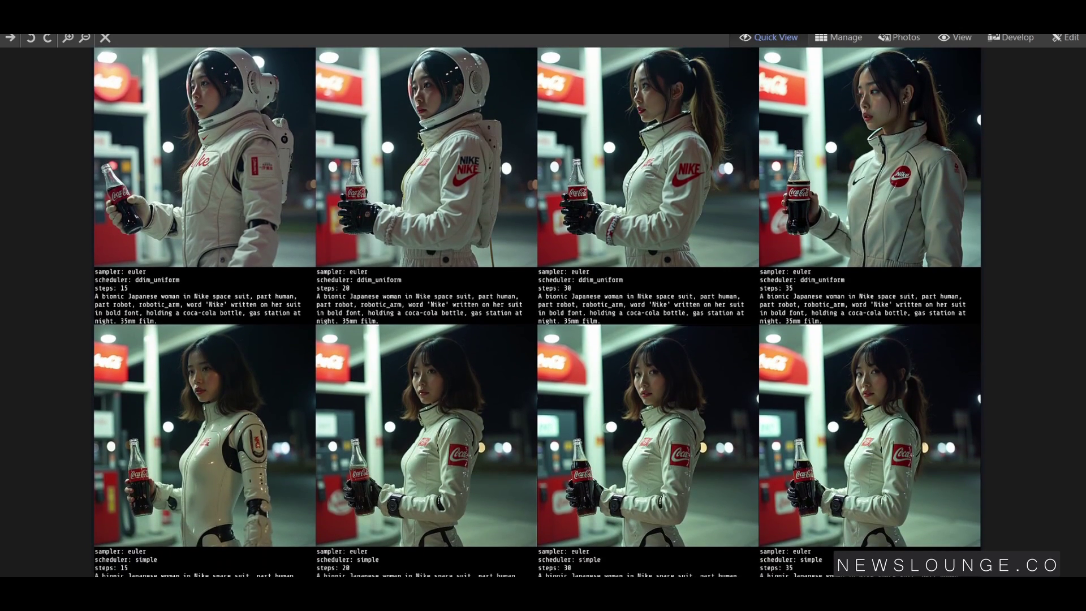
scroll(826, 498, down, 5)
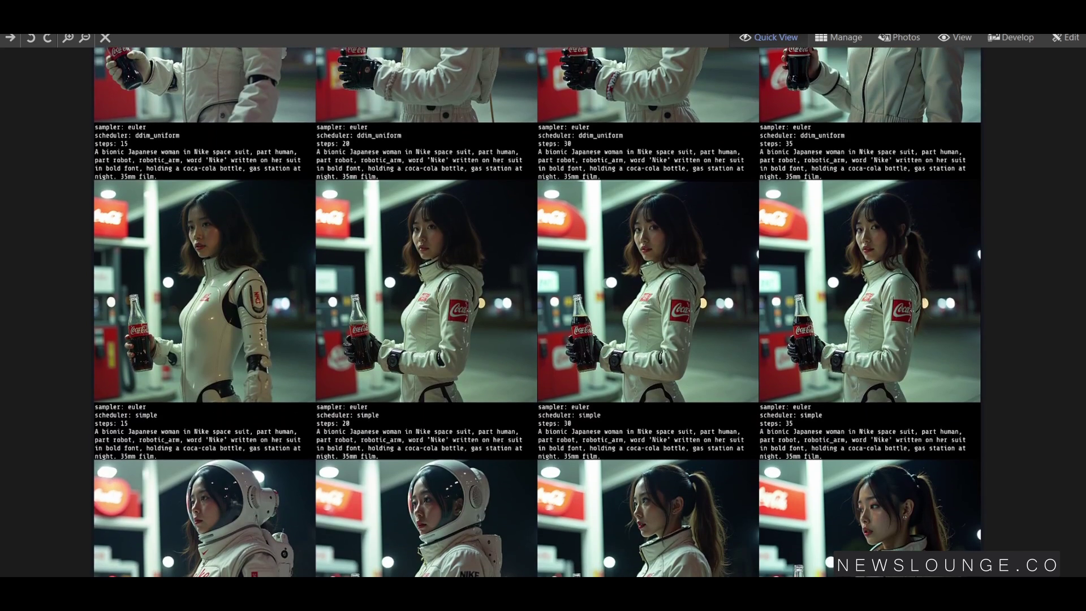
scroll(850, 551, down, 3)
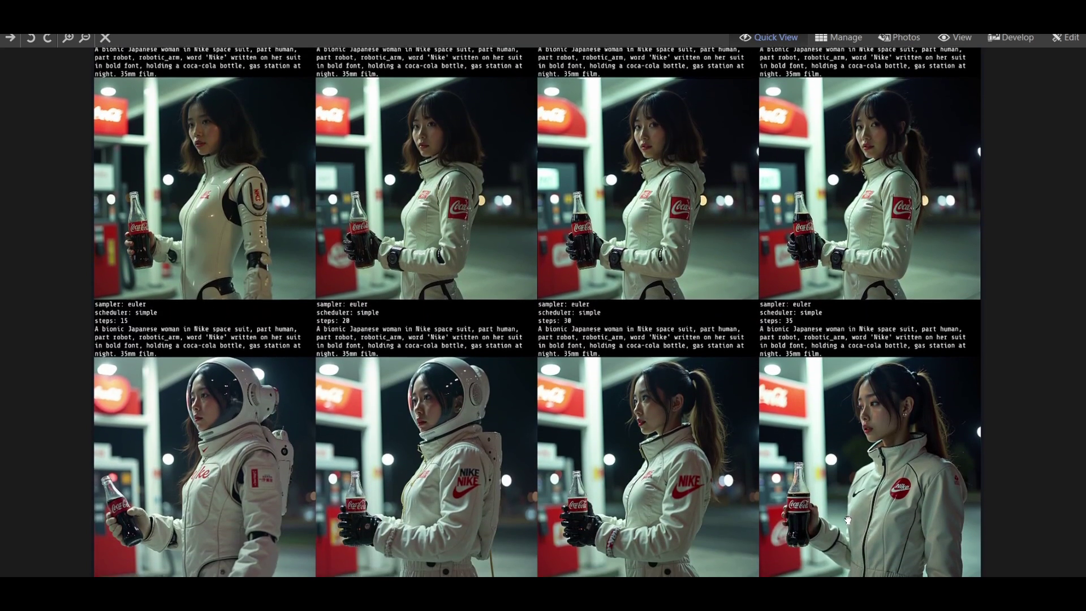
scroll(859, 484, down, 5)
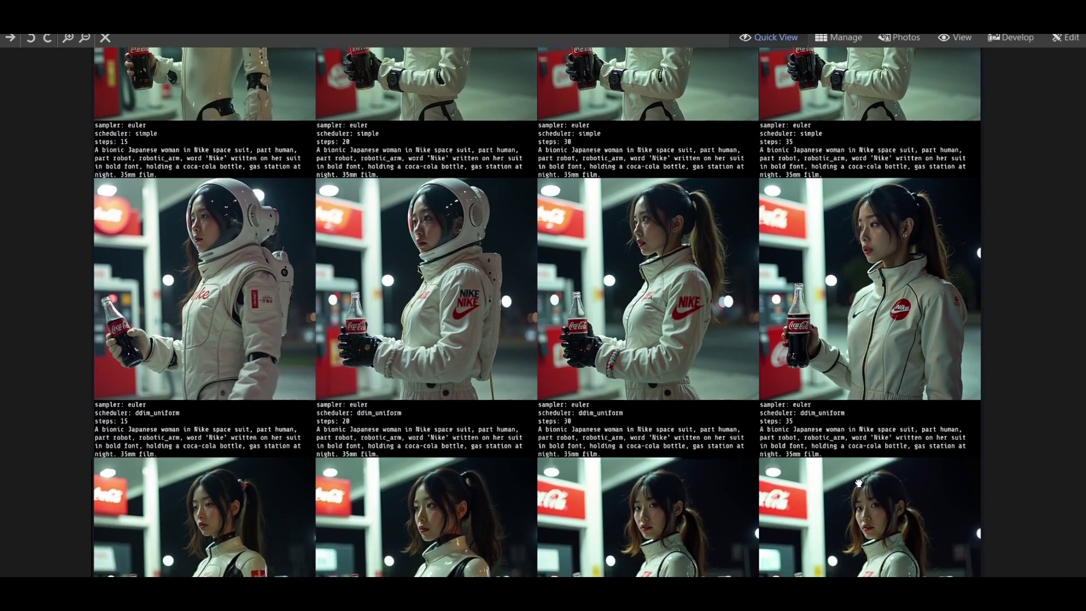
drag(859, 483, 859, 464)
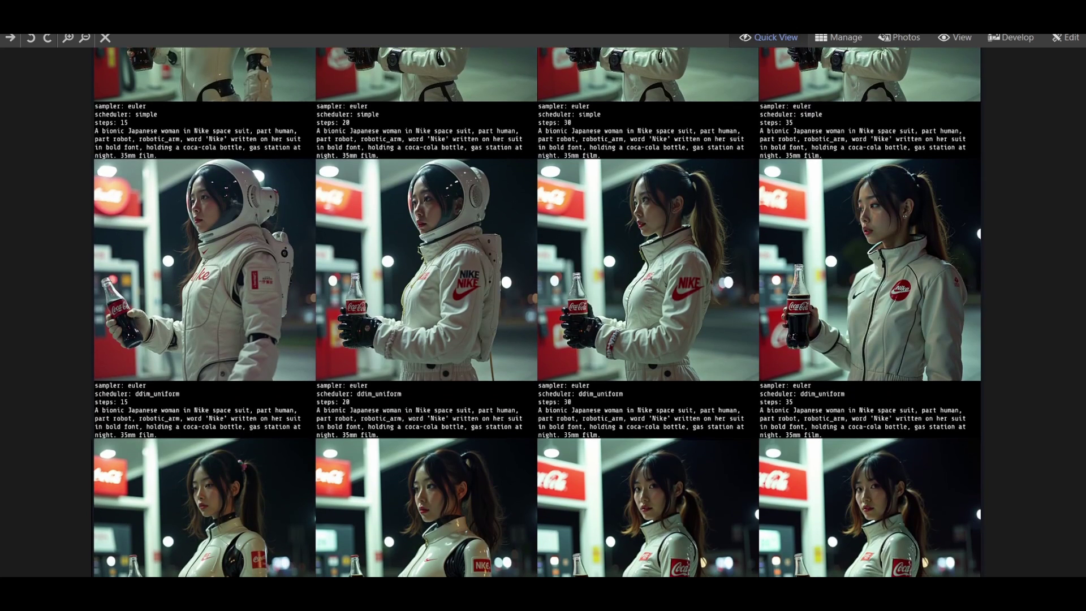
- Inspect the deis simple row of the bionic woman grid up close across the step counts
scroll(846, 562, down, 3)
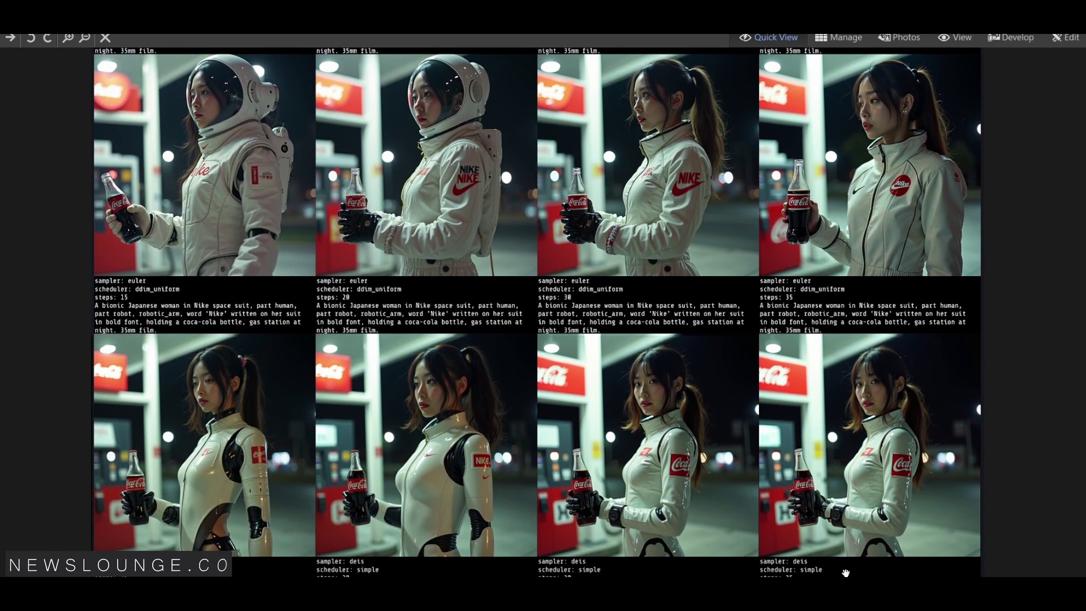
scroll(848, 489, down, 5)
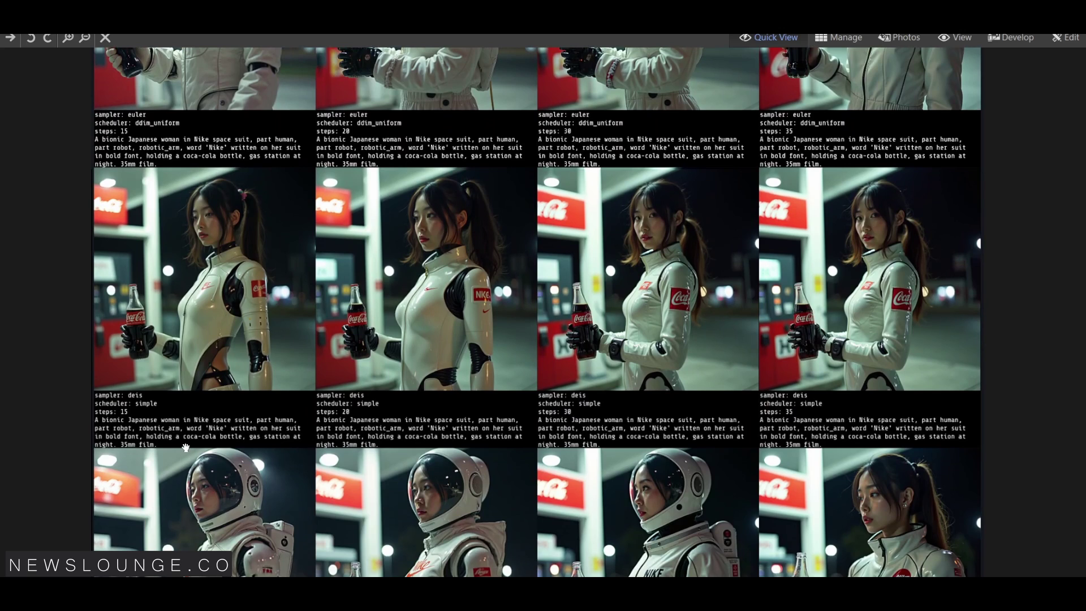
scroll(186, 448, up, 1)
drag(147, 316, 498, 328)
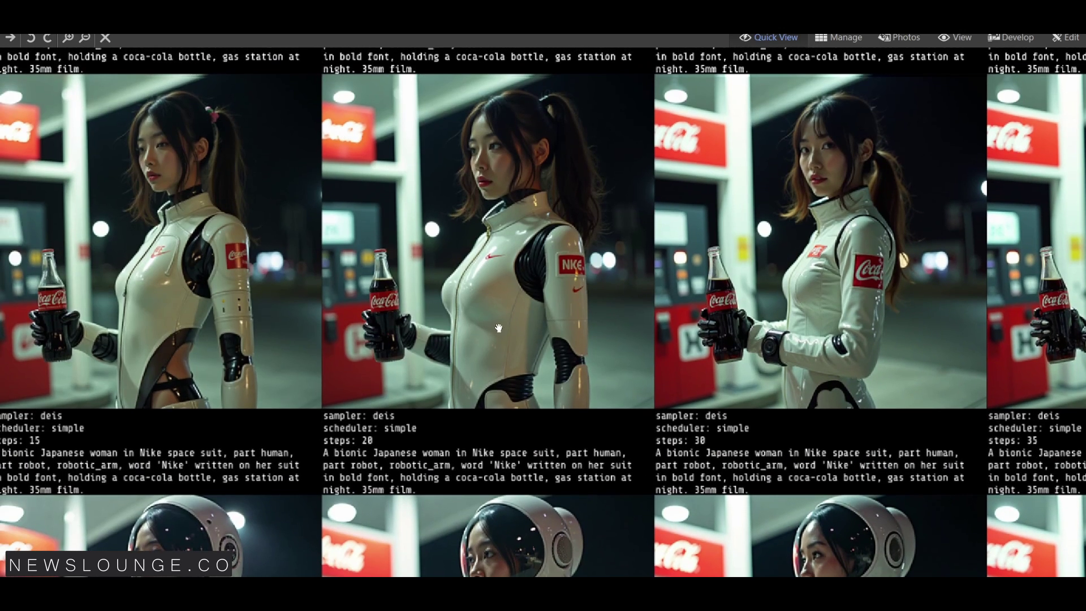
- Return to the enlarged euler ddim_uniform row of the bionic woman grid and compare its images from 15 to 35 steps
drag(262, 381, 272, 430)
drag(249, 168, 253, 350)
drag(260, 128, 289, 345)
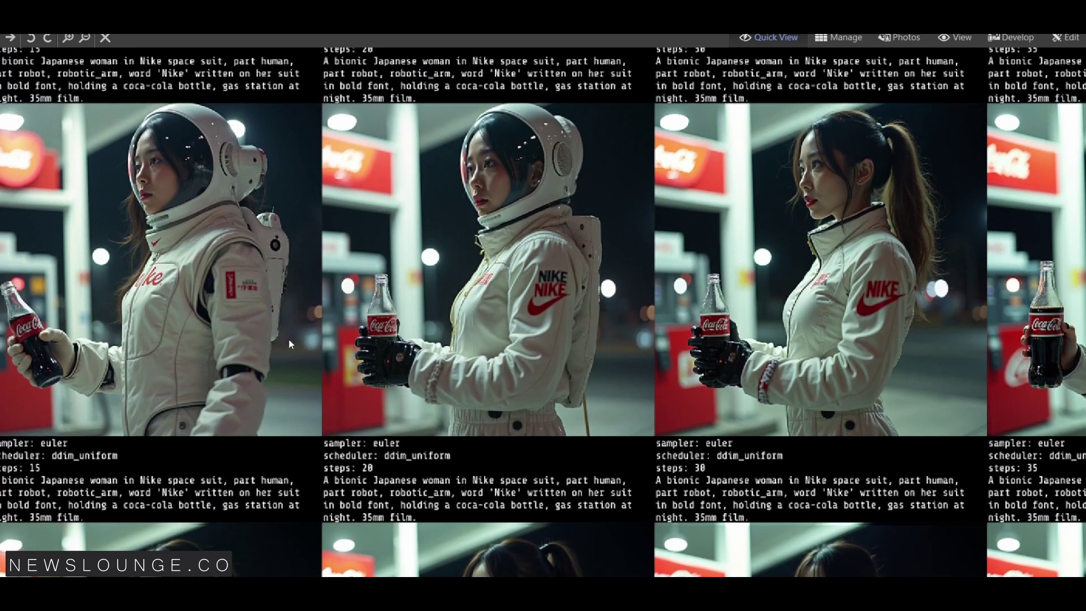
drag(512, 353, 420, 352)
drag(701, 305, 558, 308)
drag(969, 388, 969, 386)
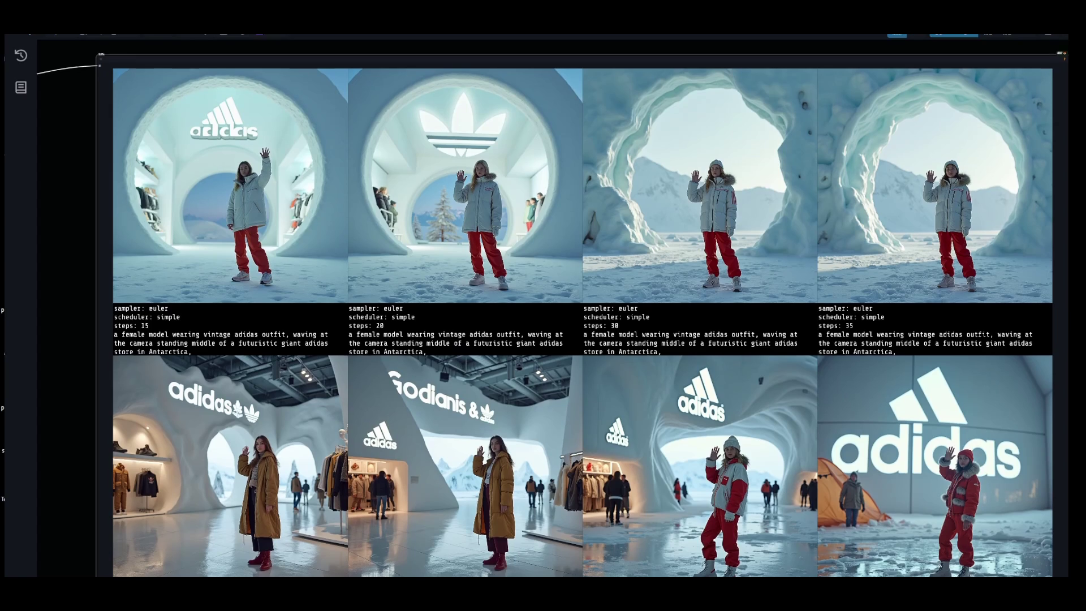
- Compare the euler simple and euler ddim_uniform rows of the adidas Antarctica grid across the step counts
scroll(582, 323, down, 2)
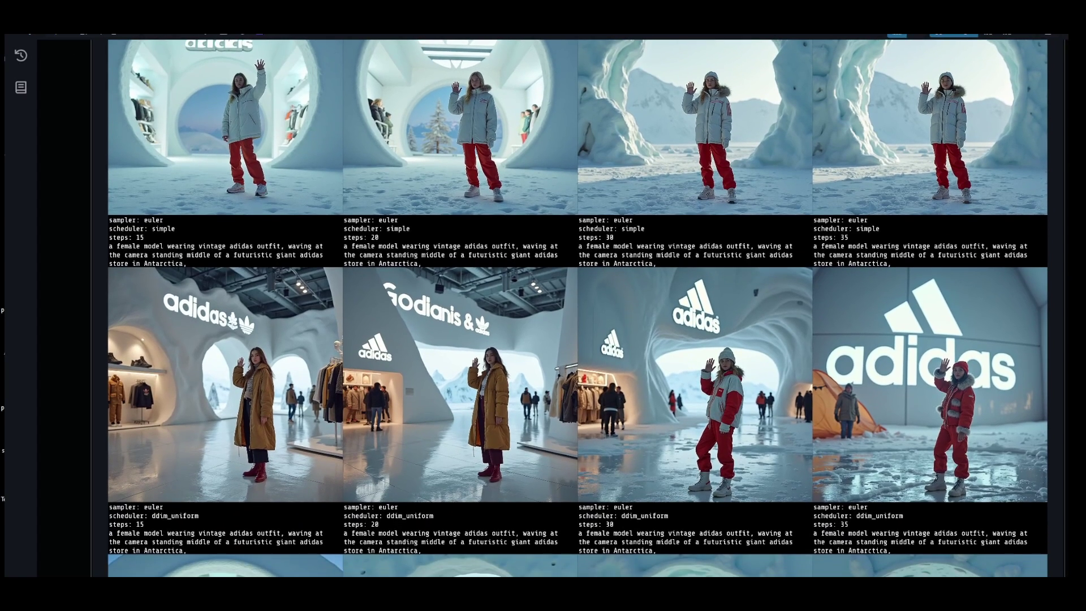
scroll(577, 309, down, 2)
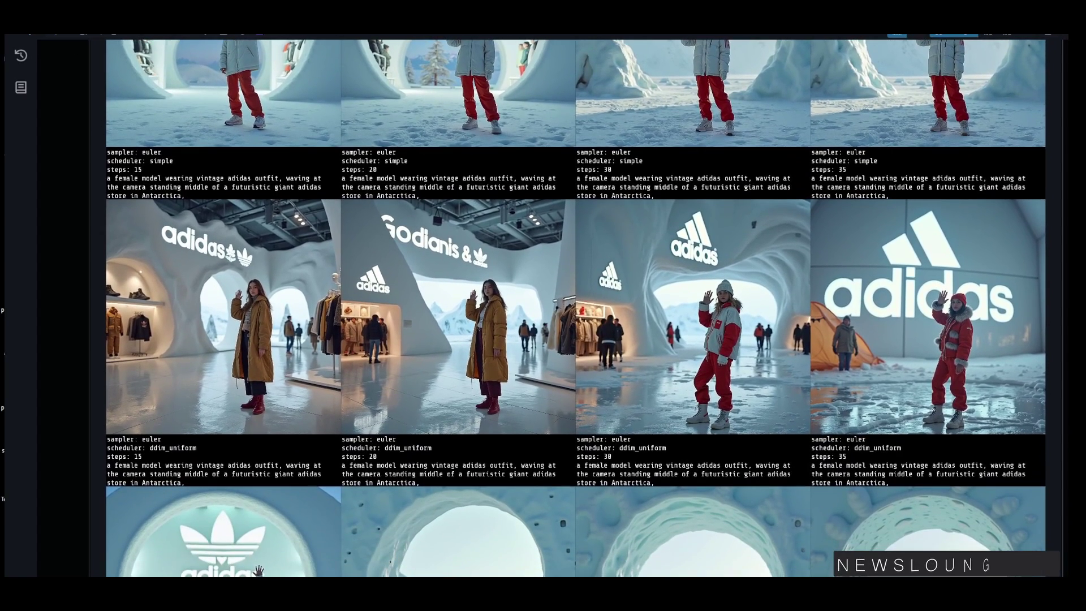
scroll(576, 309, down, 2)
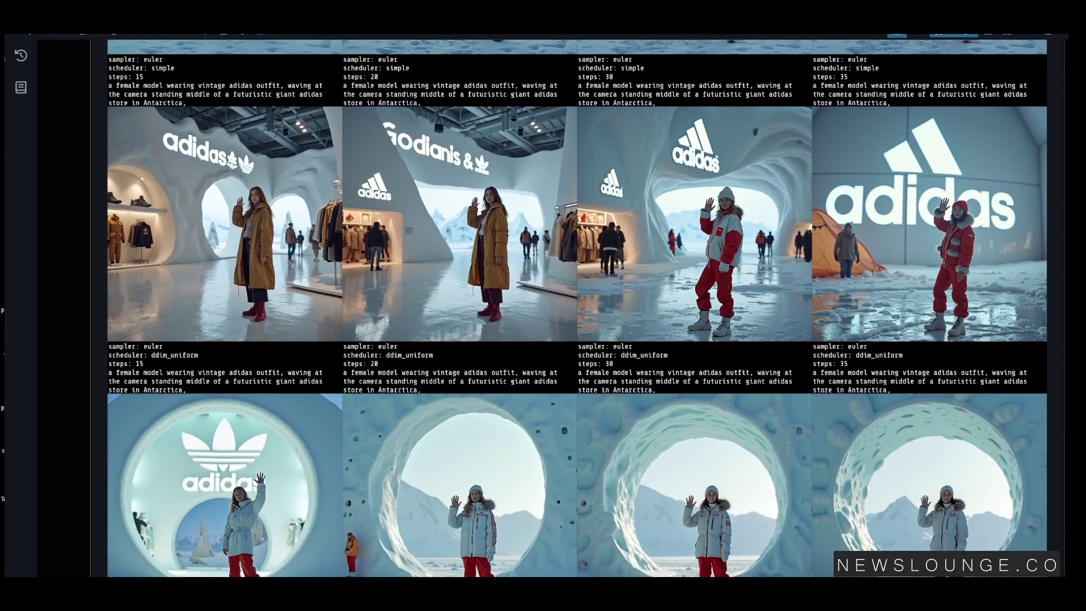
- Compare the deis simple and deis ddim_uniform rows of the adidas Antarctica grid across the step counts
scroll(576, 308, down, 2)
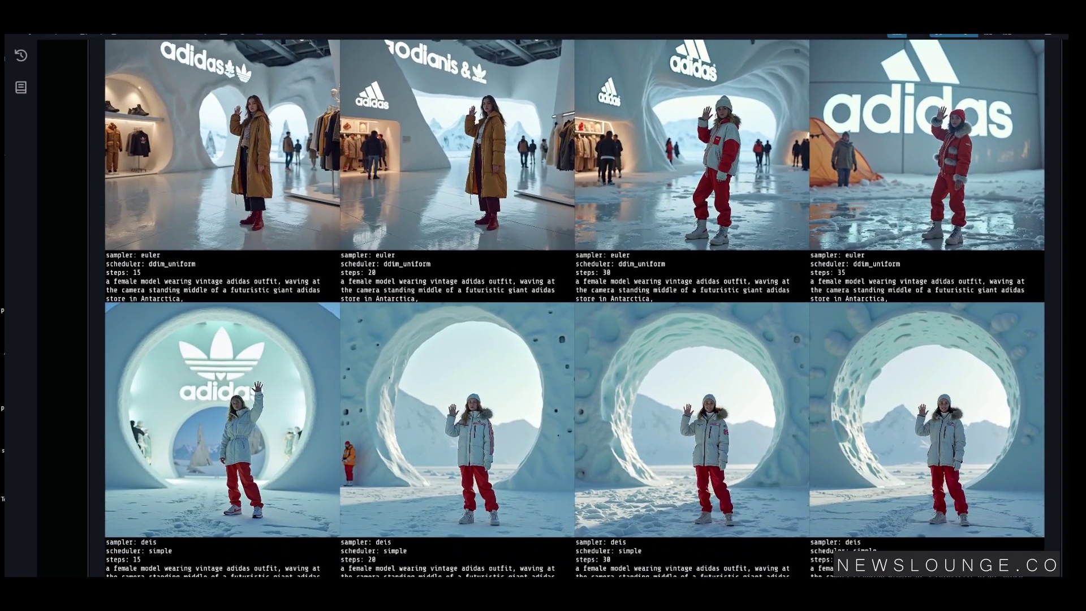
scroll(576, 308, down, 4)
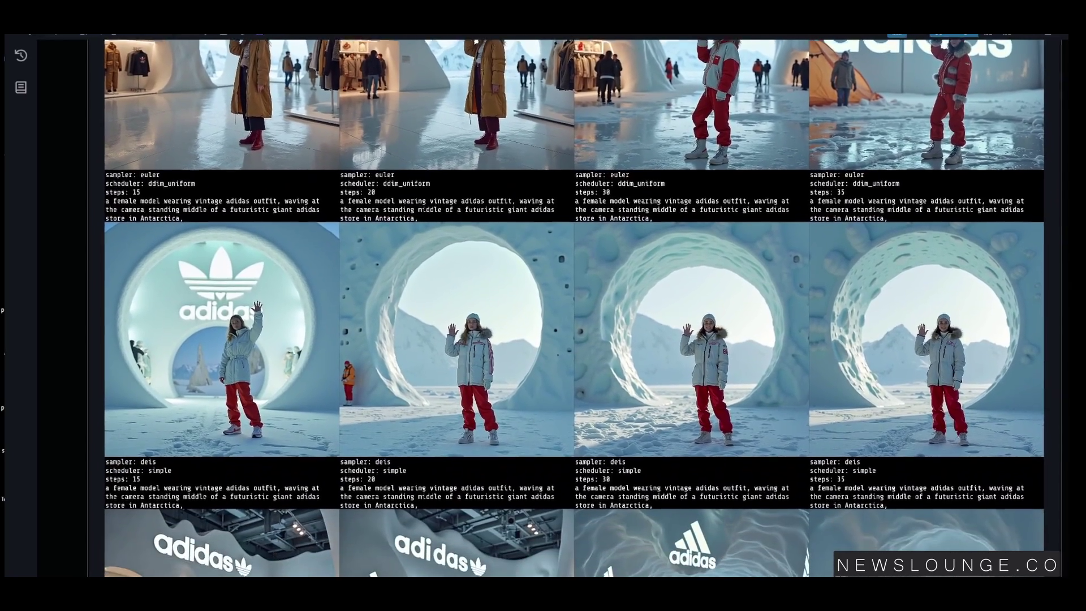
scroll(576, 308, down, 4)
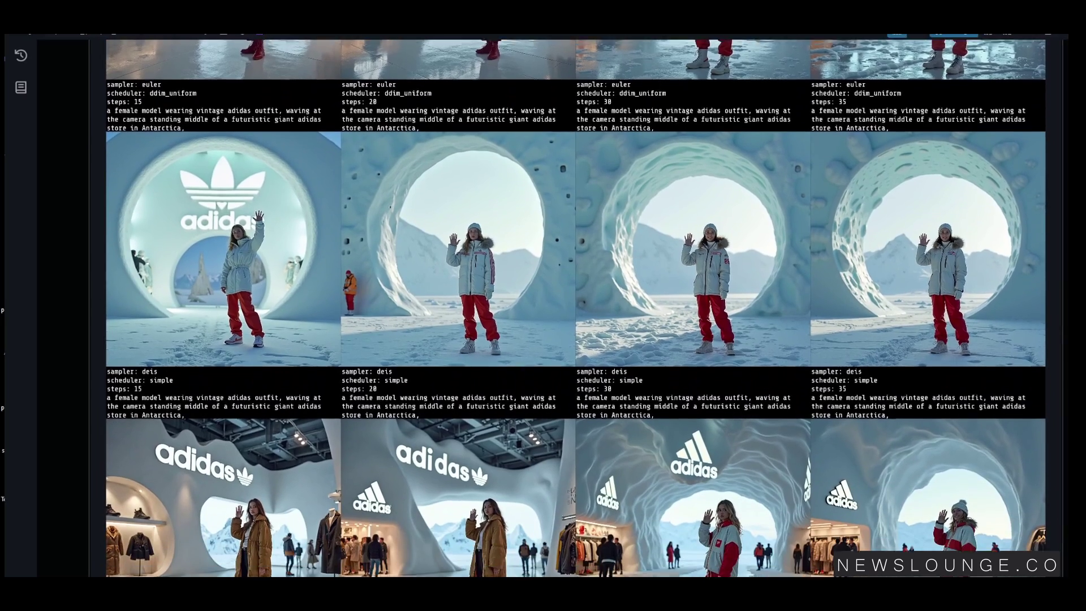
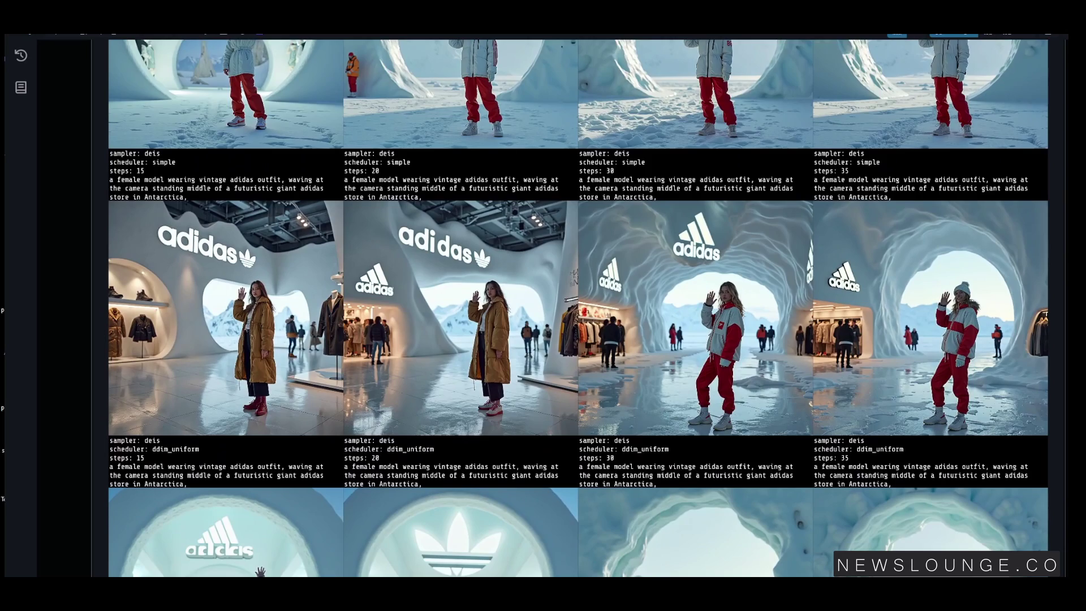
scroll(578, 308, down, 3)
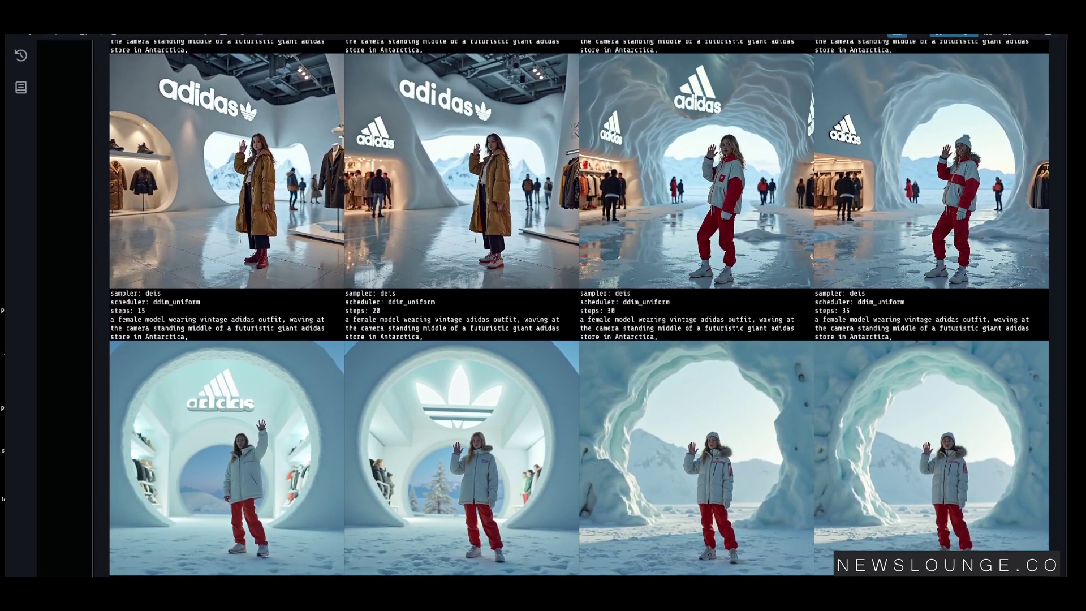
- Examine the ddim rows of the adidas Antarctica grid across the step counts
scroll(579, 309, down, 1)
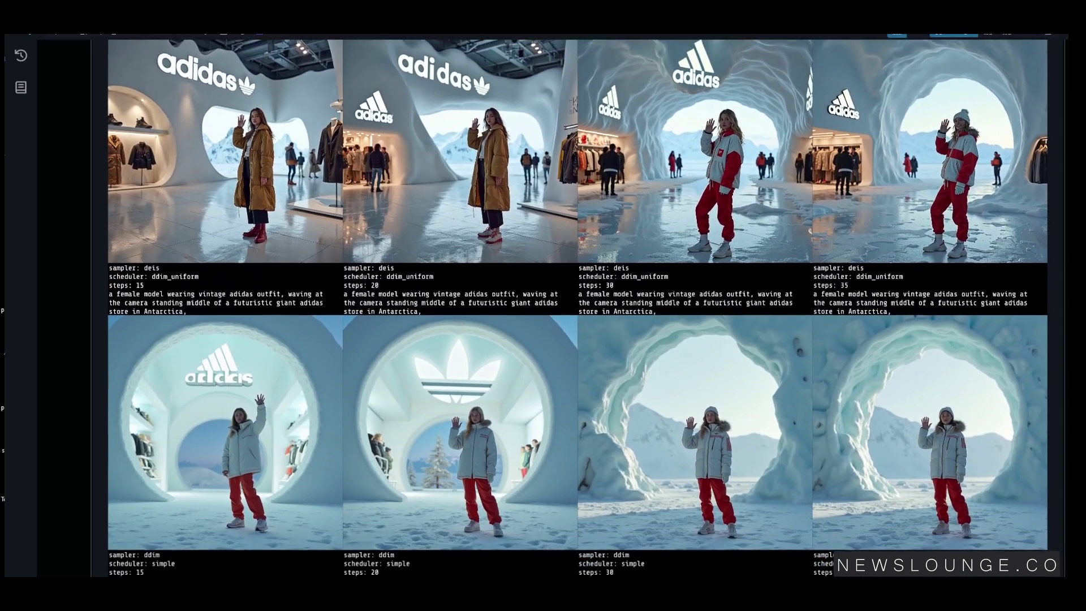
scroll(578, 308, down, 1)
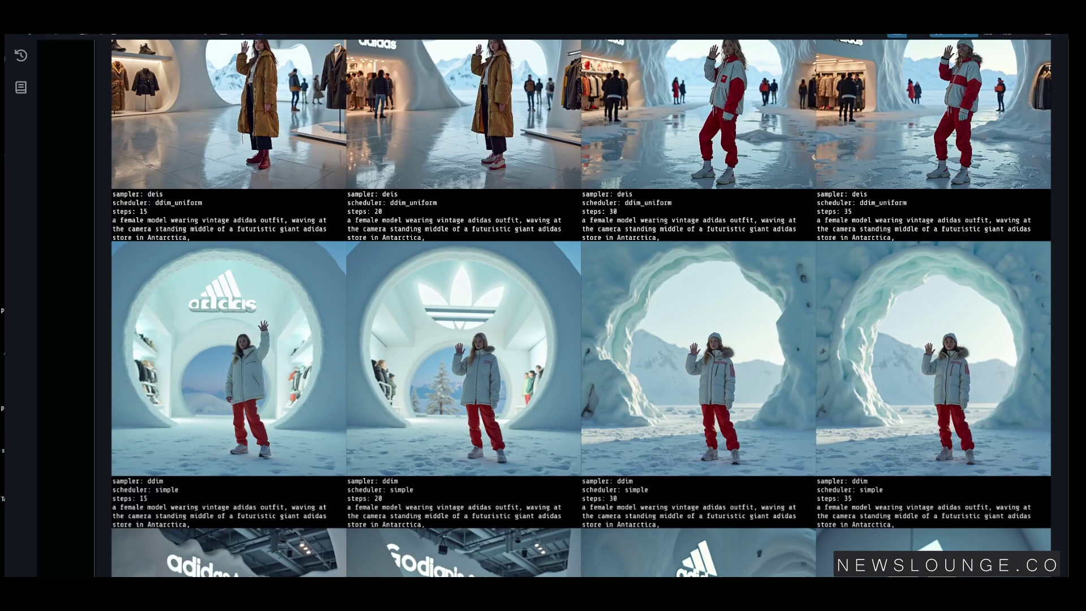
scroll(576, 309, down, 4)
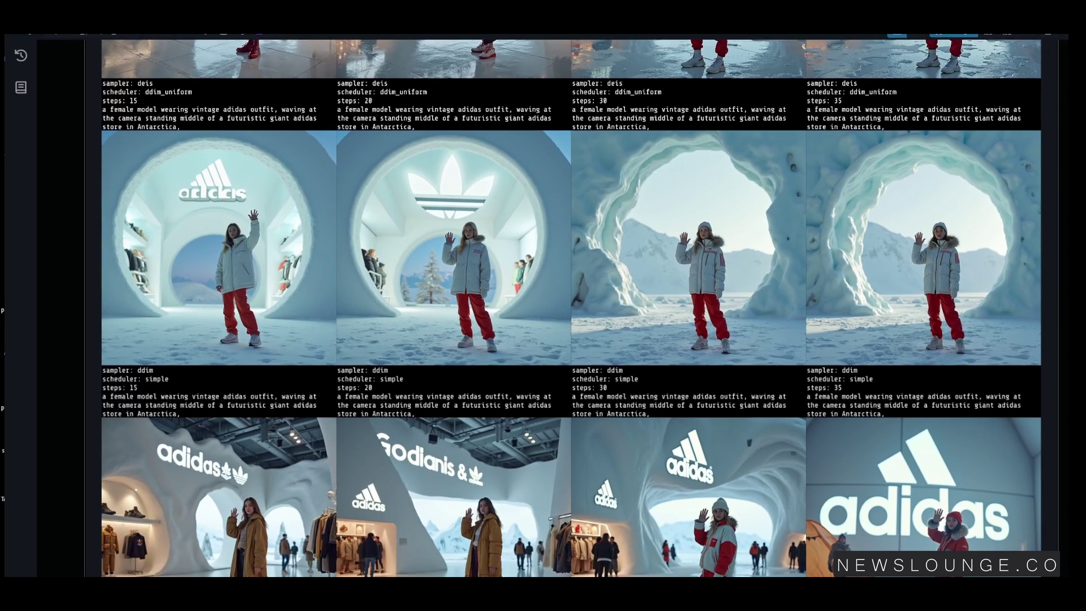
scroll(576, 309, down, 3)
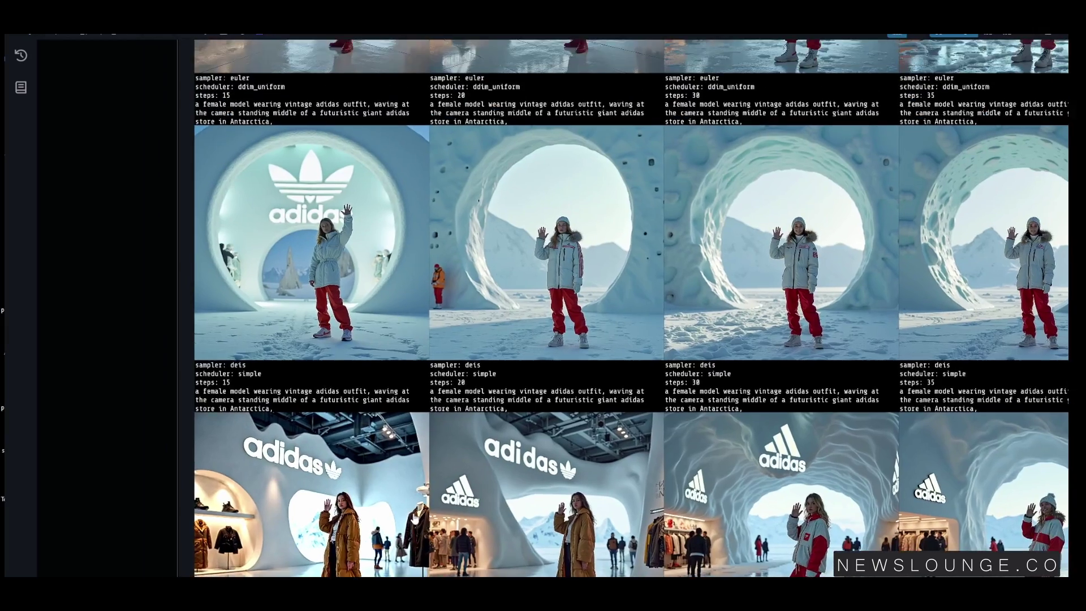
- Inspect the deis ddim_uniform adidas images at 15 and 20 steps side by side up close
scroll(384, 458, up, 5)
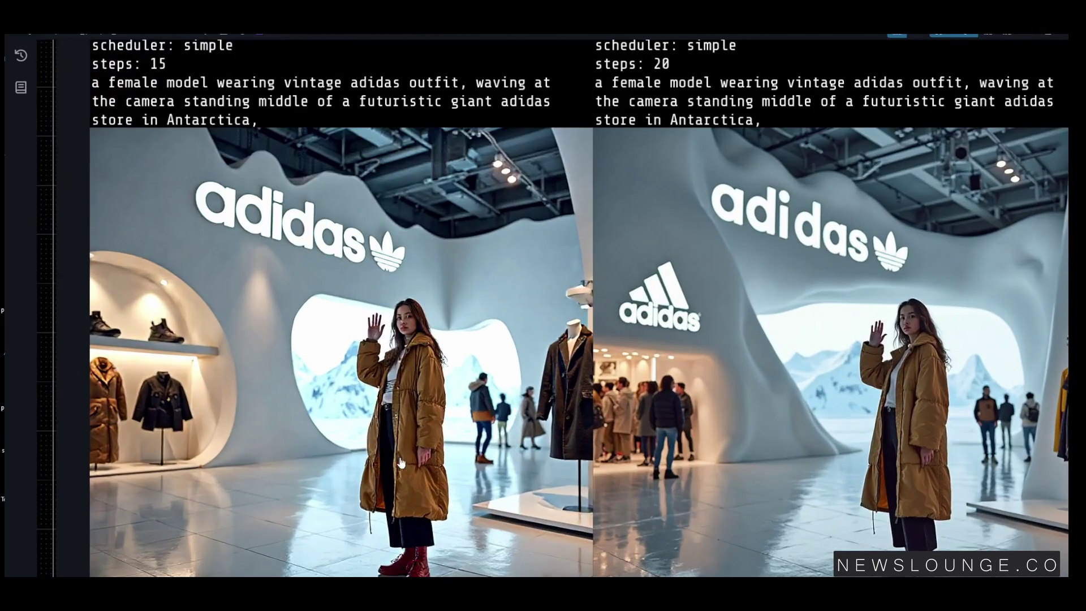
drag(401, 463, 430, 463)
drag(778, 451, 574, 441)
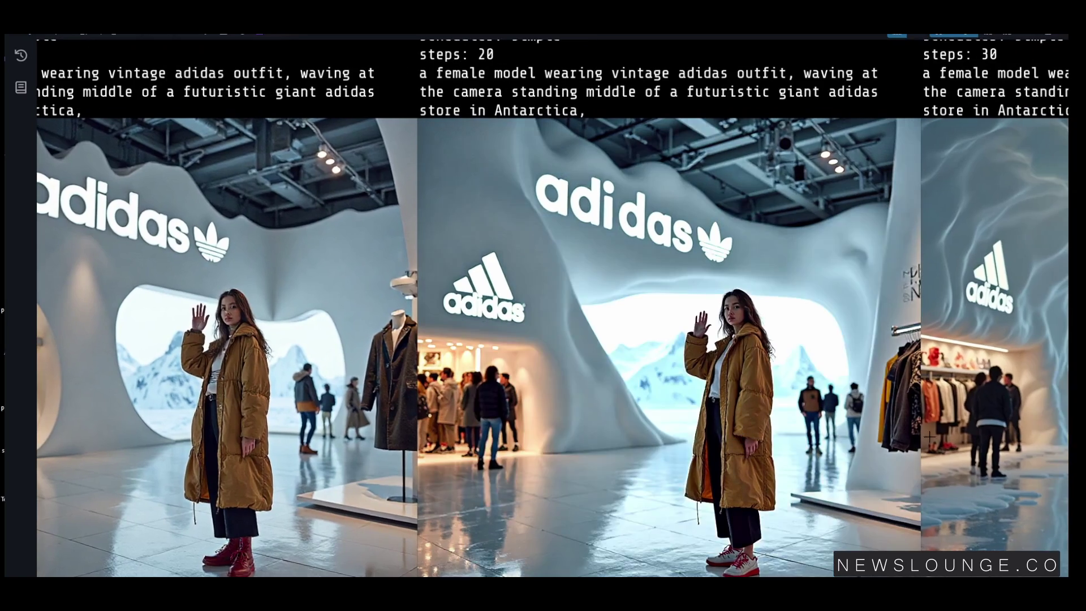
- Compare the adidas images made with deis ddim_uniform at 20 and 30 steps, and those made with deis simple from 15 to 35 steps
drag(942, 444, 908, 401)
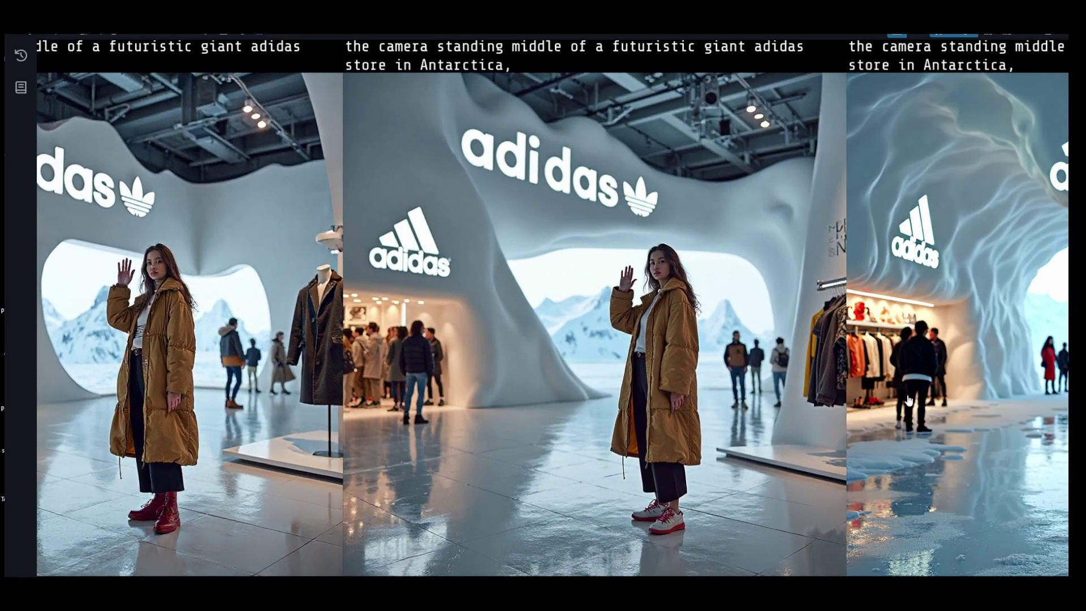
drag(1048, 402, 968, 390)
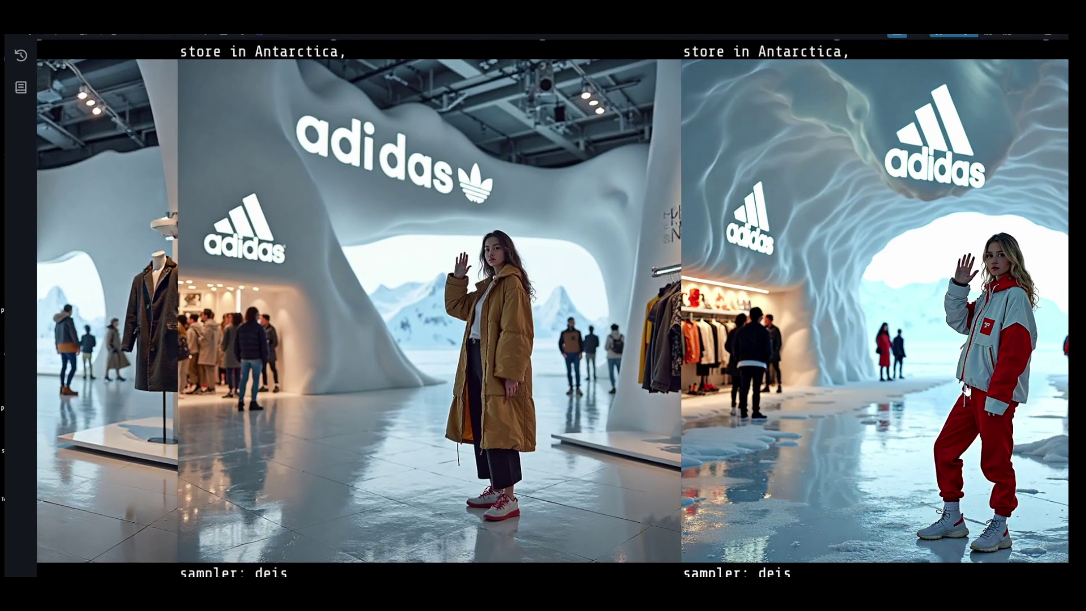
scroll(716, 397, down, 2)
drag(554, 347, 571, 368)
scroll(560, 447, up, 3)
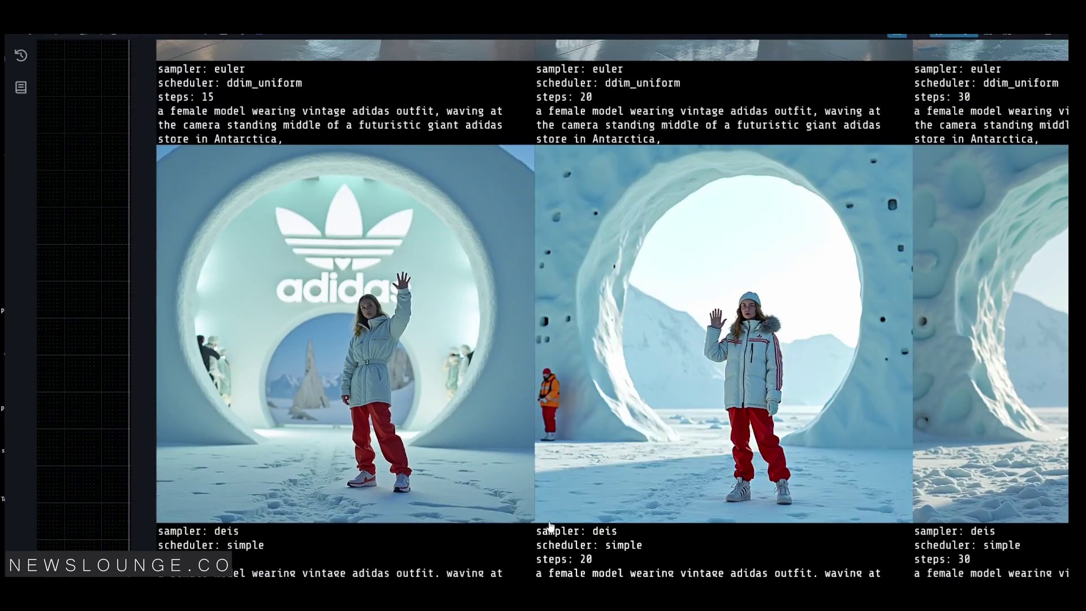
scroll(563, 431, down, 2)
scroll(563, 431, right, 1)
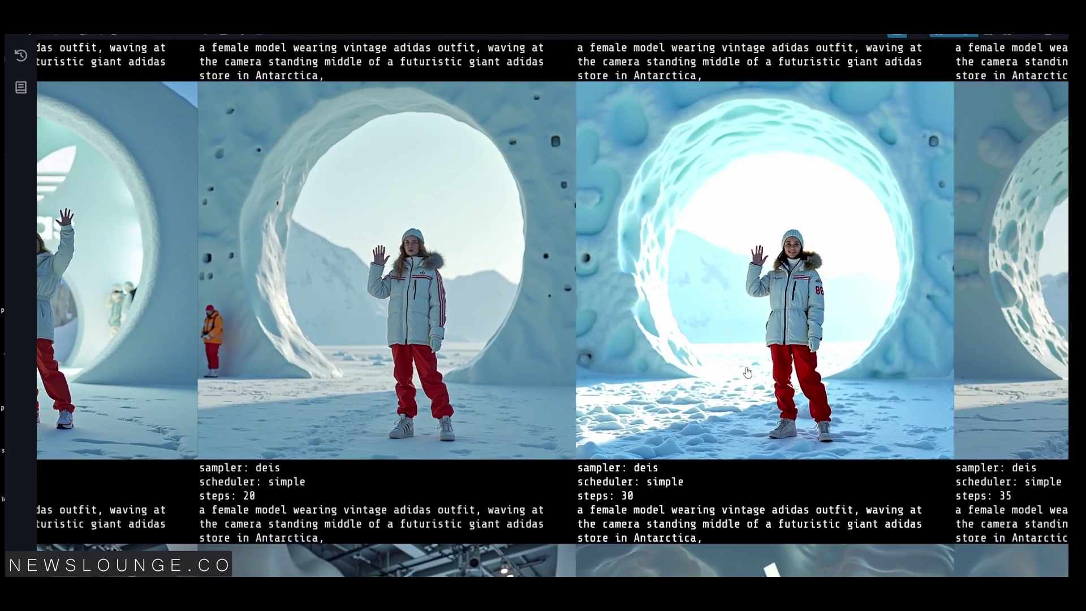
drag(954, 374, 755, 377)
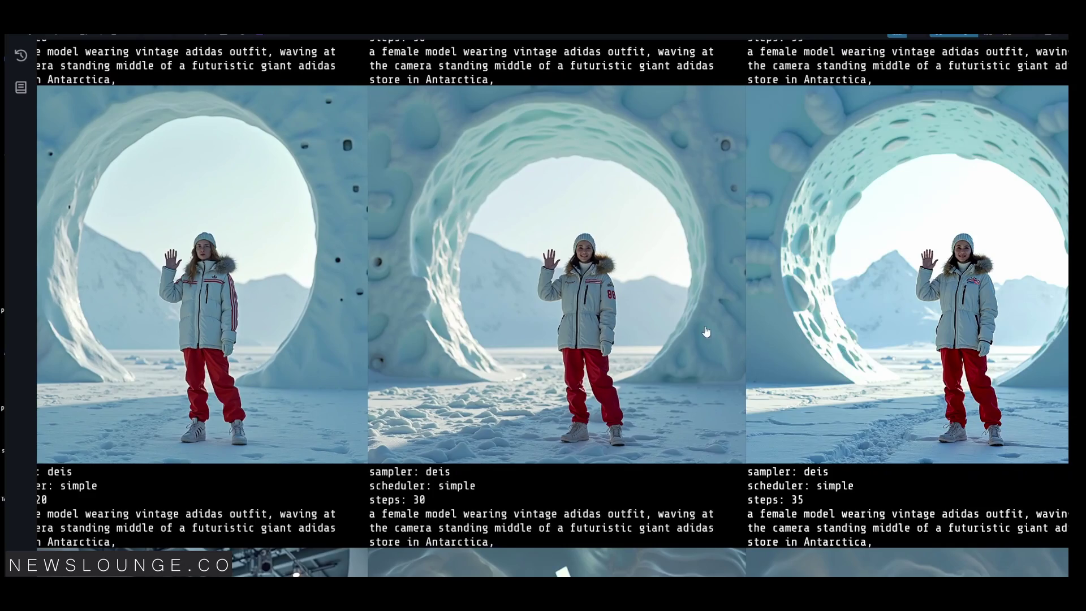
- Compare the euler ddim_uniform adidas images from 15 to 35 steps
scroll(705, 332, down, 2)
drag(705, 332, 752, 577)
drag(158, 153, 582, 322)
scroll(492, 352, up, 1)
drag(834, 377, 794, 330)
scroll(795, 334, right, 6)
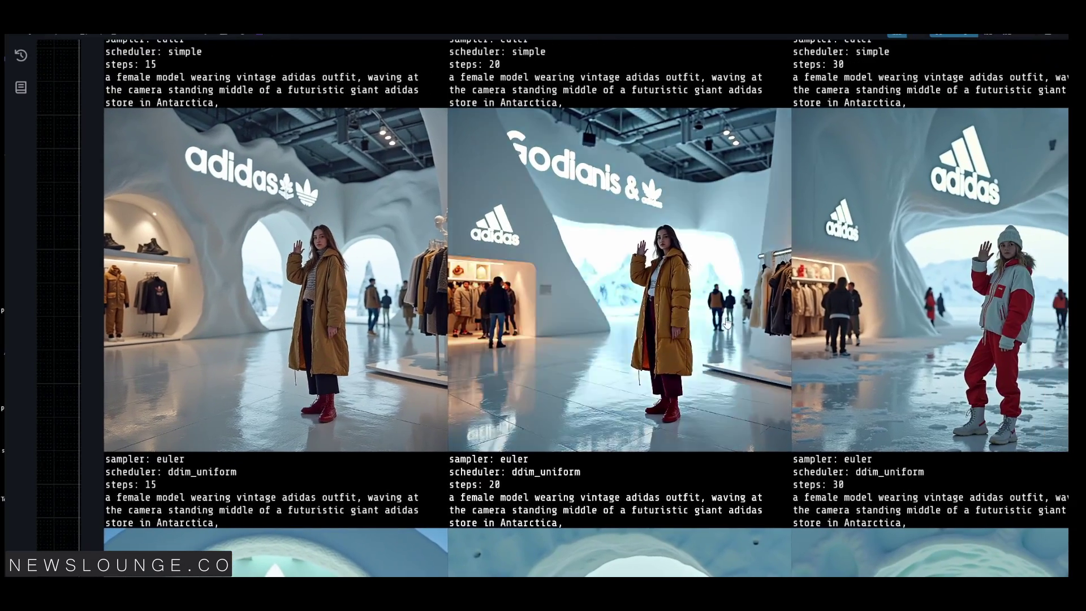
scroll(961, 320, right, 5)
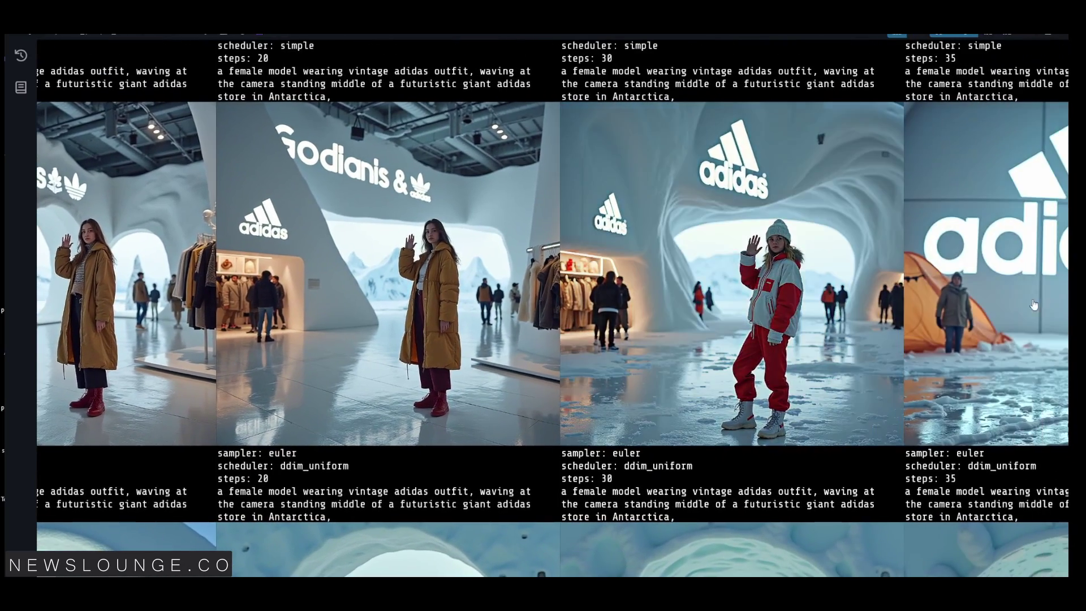
scroll(875, 305, right, 7)
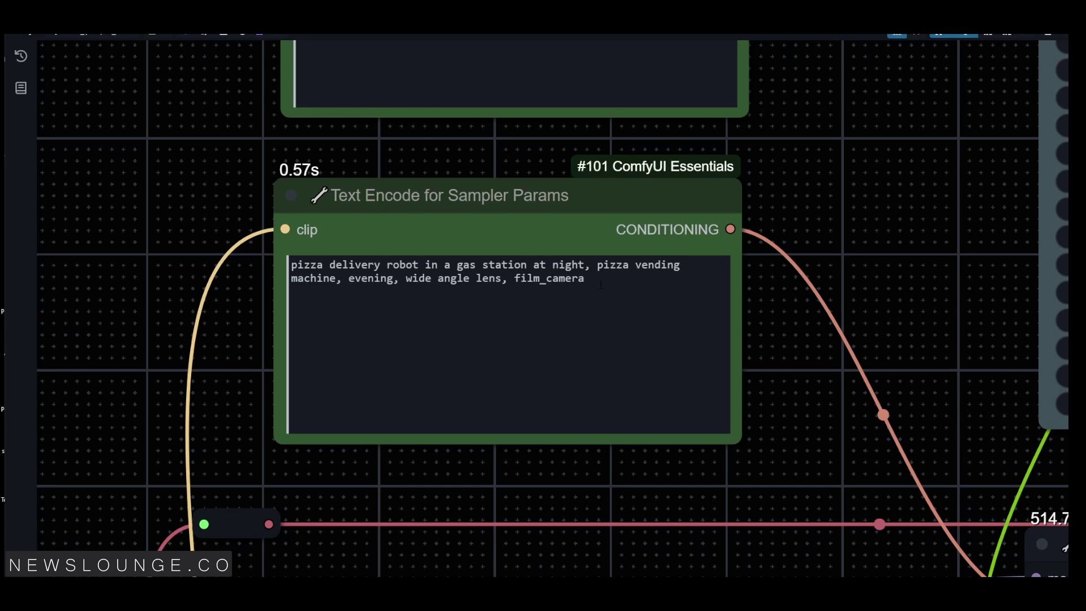
- Review the pizza delivery robot prompt and examine the euler simple row of its image grid at 15, 22 and 30 steps
drag(601, 284, 291, 278)
scroll(882, 272, down, 3)
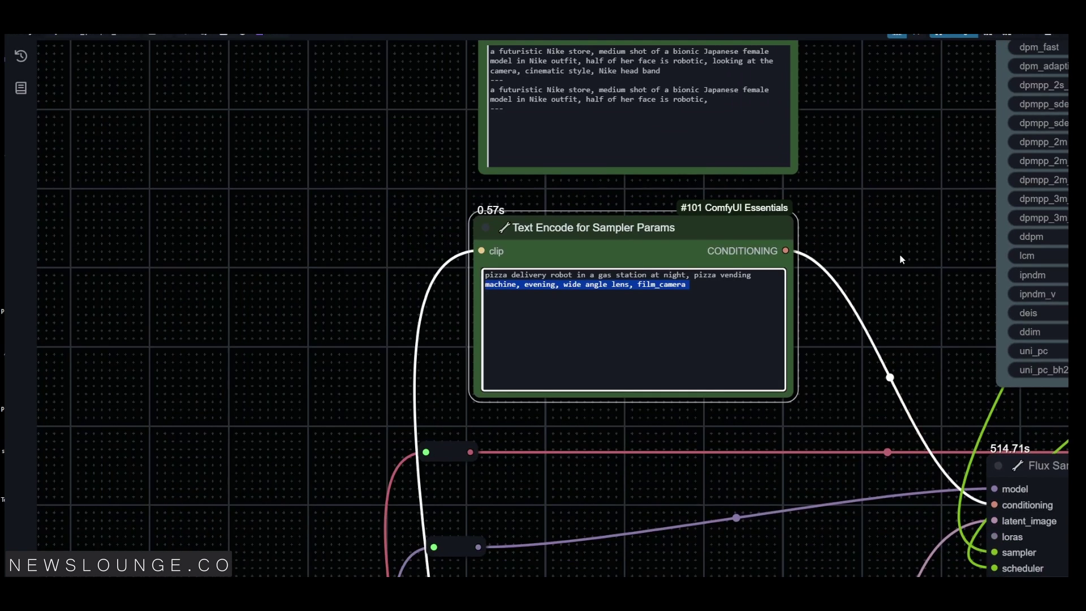
drag(901, 256, 115, 317)
drag(781, 216, 91, 286)
scroll(552, 340, down, 2)
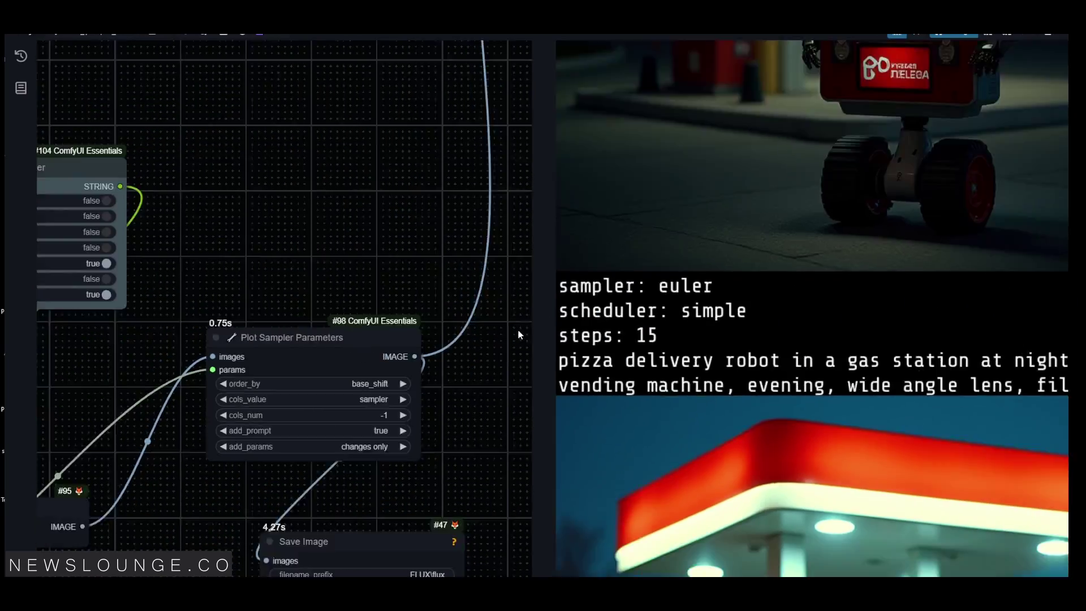
scroll(518, 334, down, 3)
drag(511, 278, 275, 335)
scroll(602, 227, down, 5)
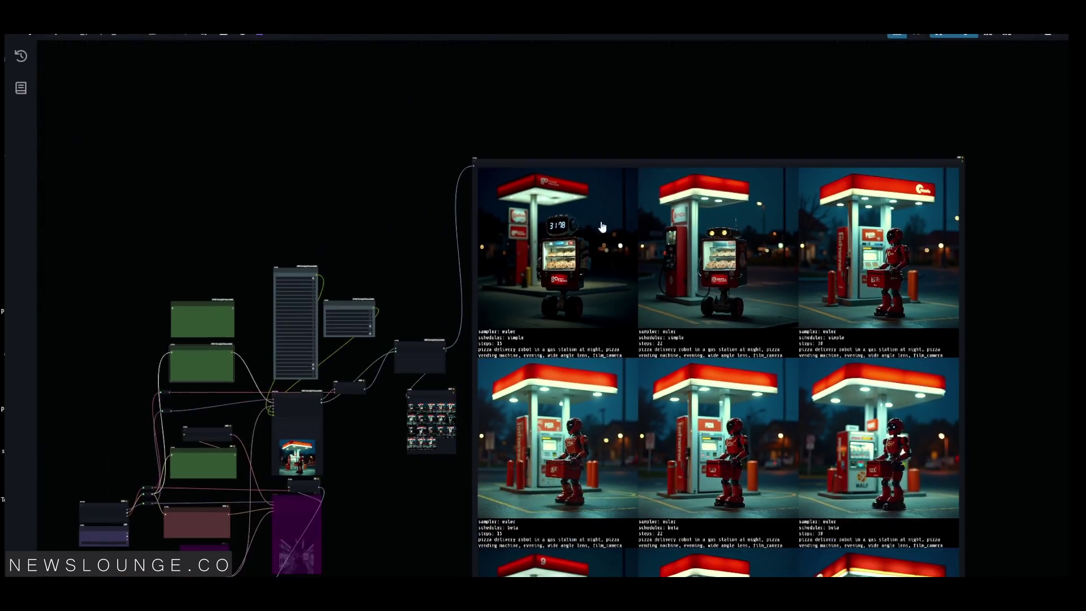
scroll(602, 227, up, 6)
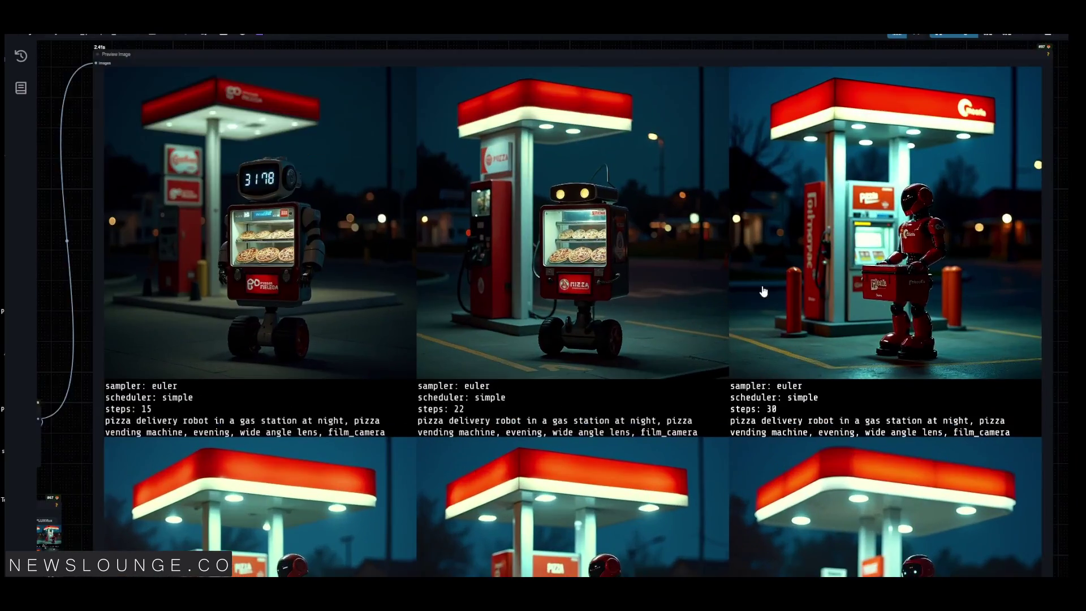
- Compare the euler beta row of the pizza robot grid at 15, 22 and 30 steps
drag(763, 291, 766, 90)
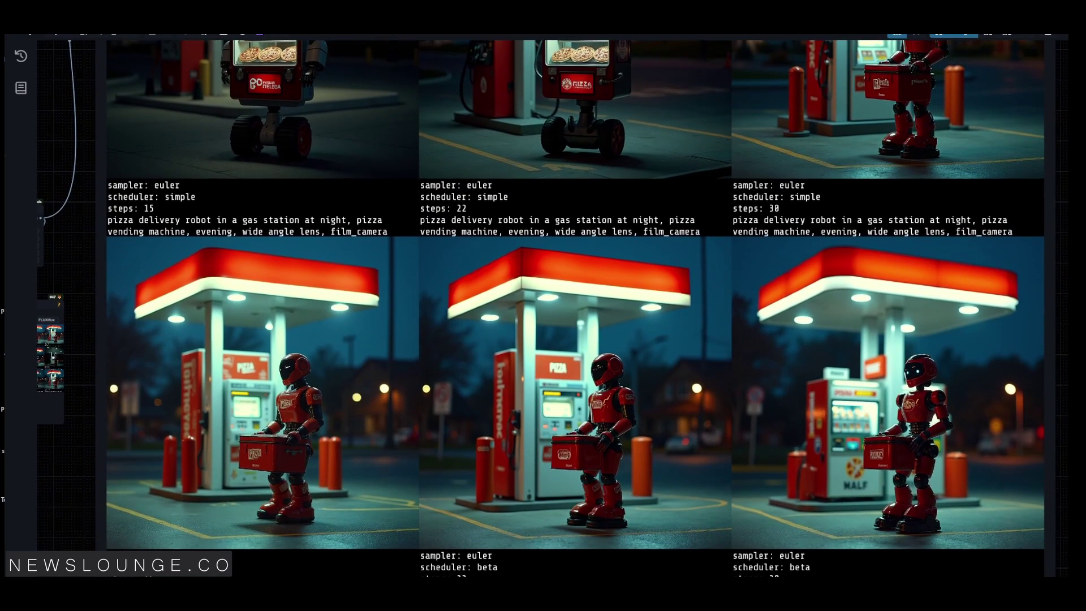
scroll(544, 308, down, 6)
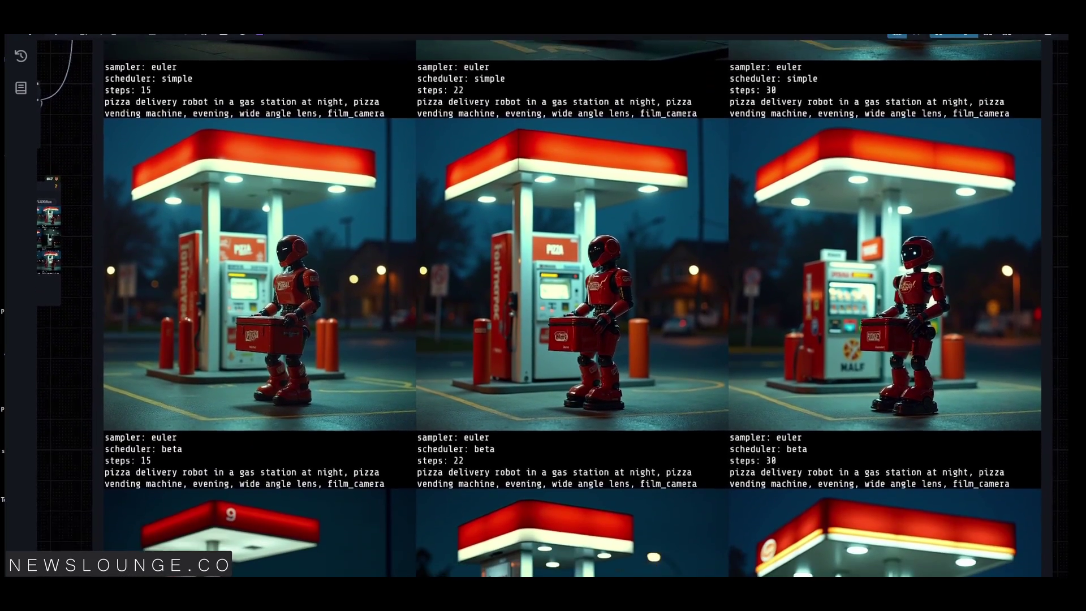
scroll(545, 308, down, 6)
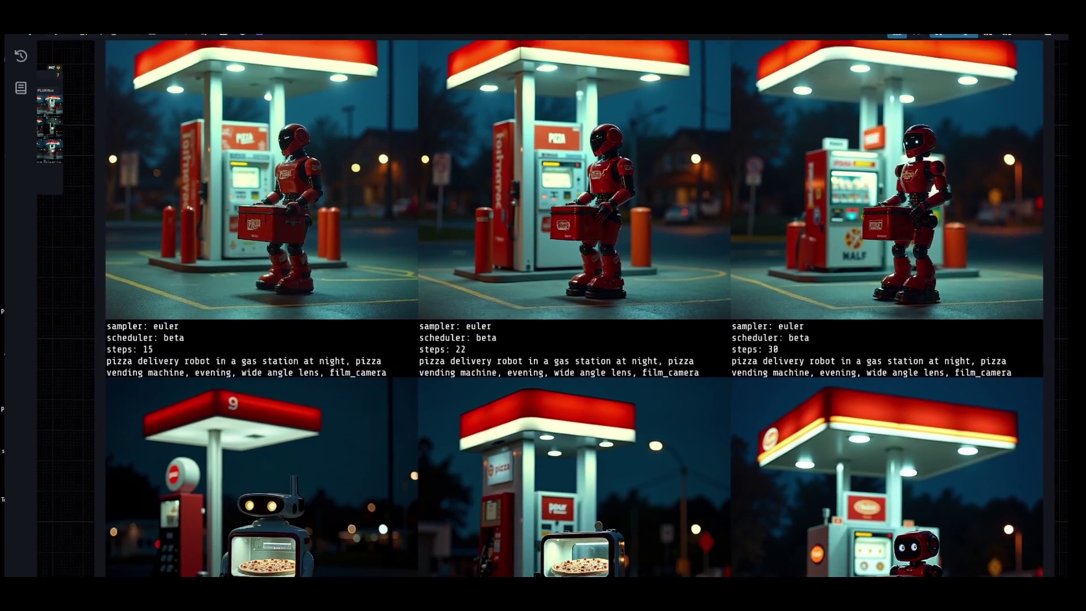
scroll(545, 308, down, 1)
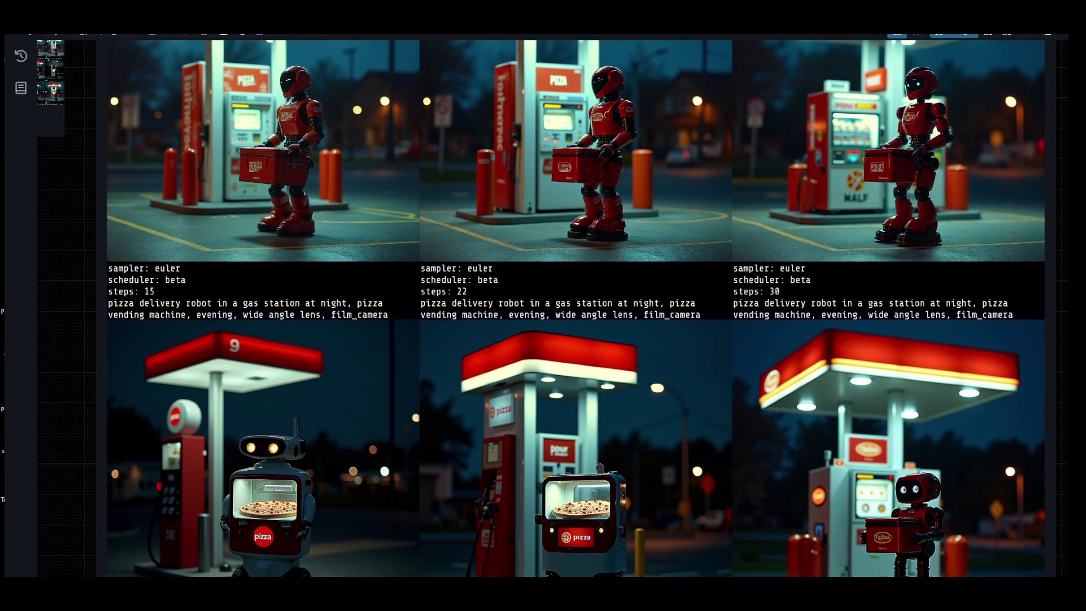
- Compare the deis simple and deis beta rows of the pizza robot grid across the step counts
scroll(545, 309, down, 6)
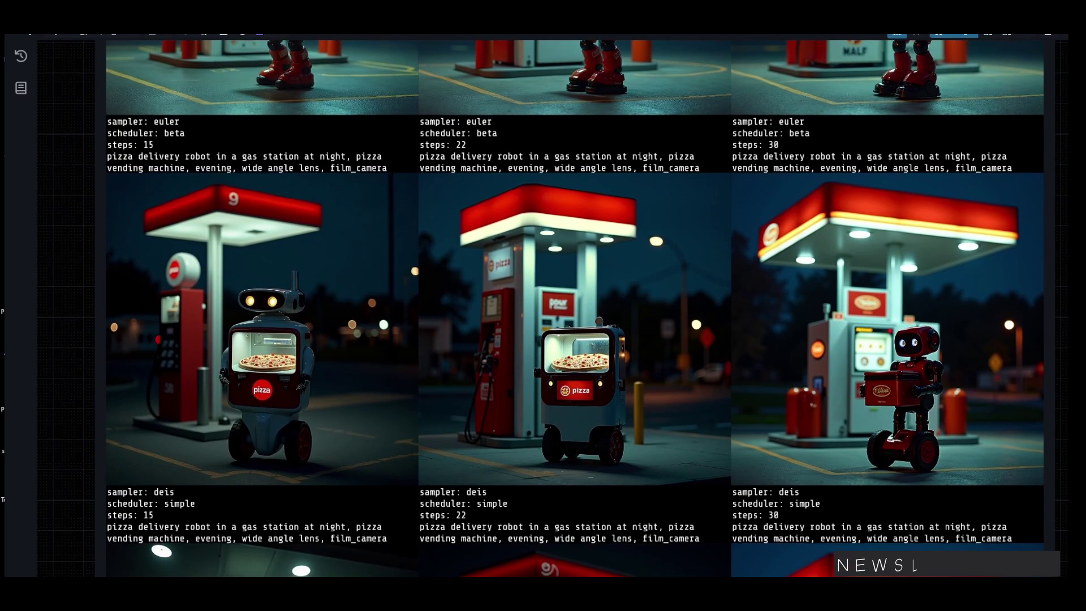
scroll(545, 309, down, 6)
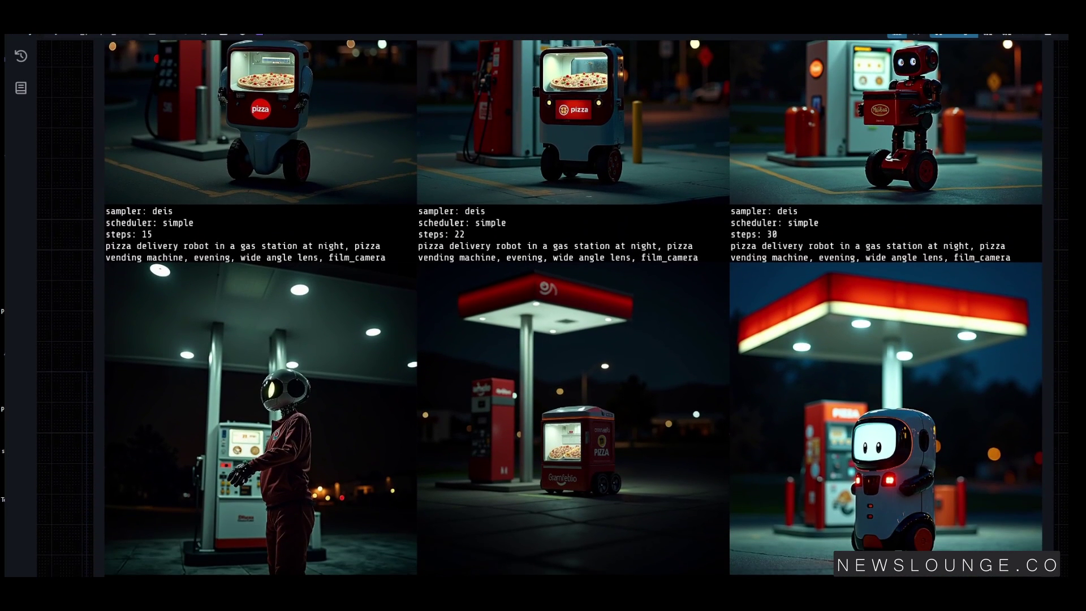
scroll(545, 309, down, 8)
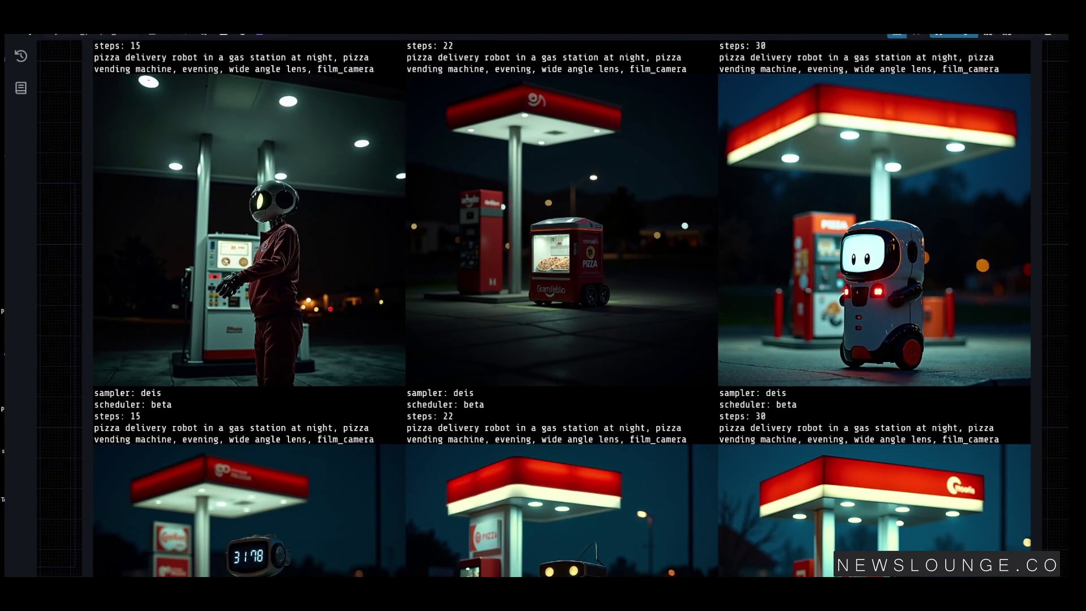
scroll(545, 308, down, 8)
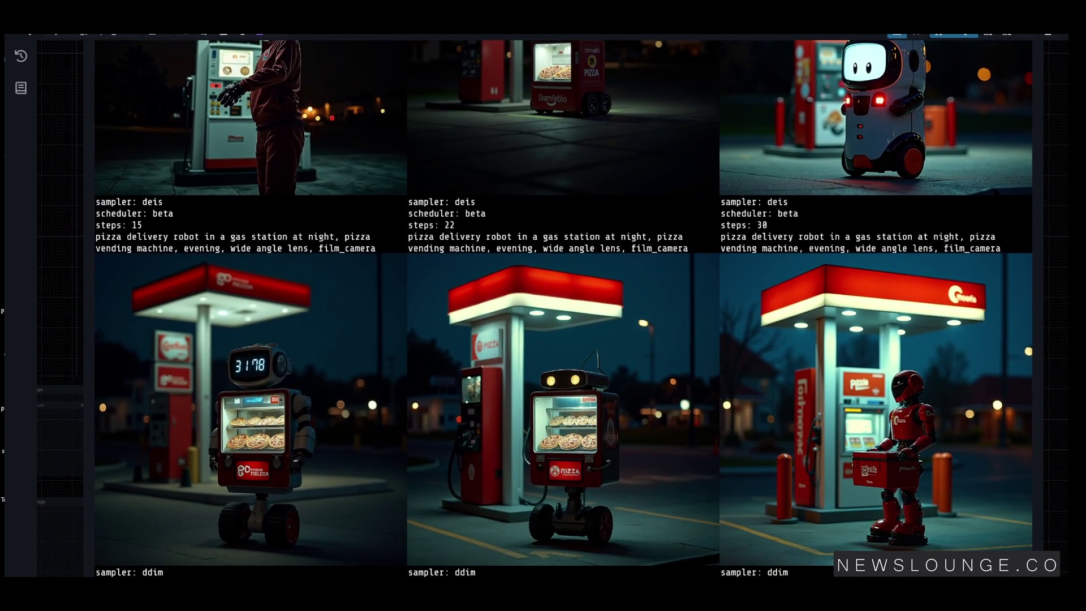
- Examine the ddim simple and ddim beta rows of the pizza robot grid across the step counts
scroll(545, 308, down, 7)
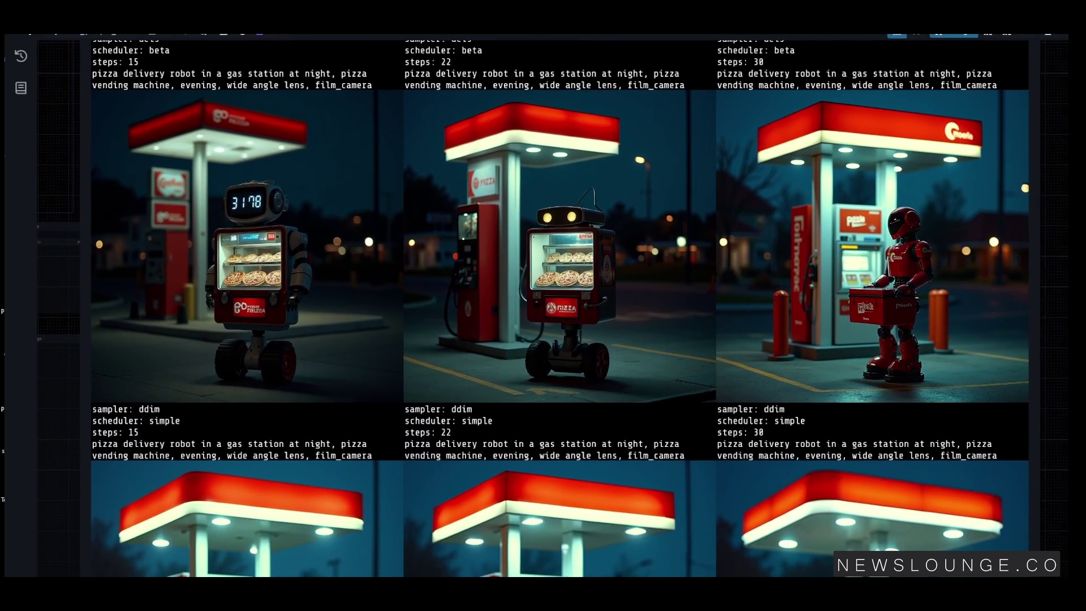
scroll(545, 309, down, 7)
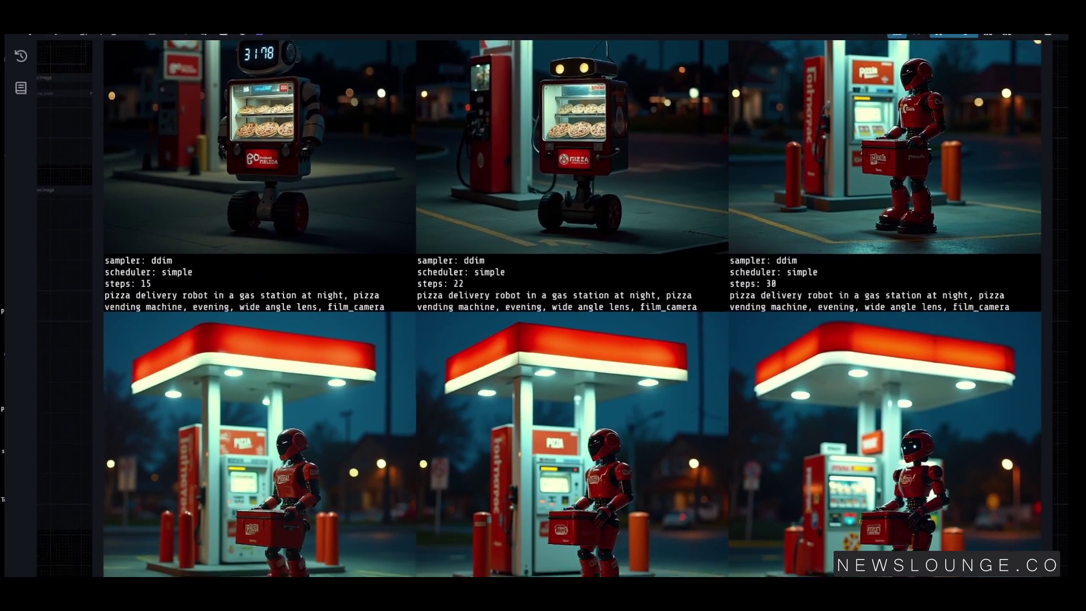
scroll(545, 309, down, 6)
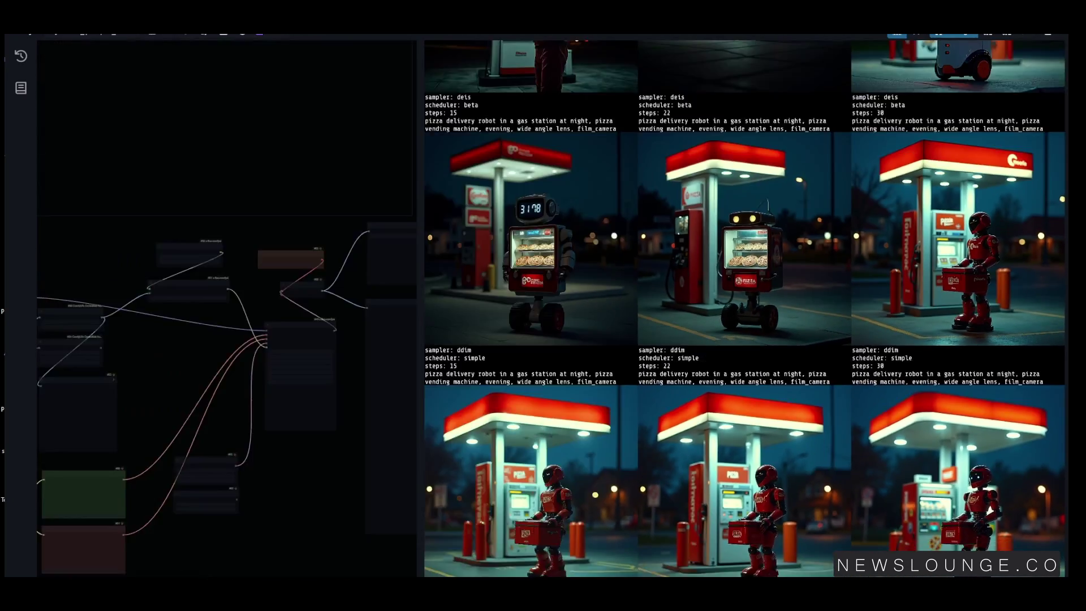
- Inspect the deis beta pizza robot images at 15, 22 and 30 steps up close
drag(560, 85, 477, 405)
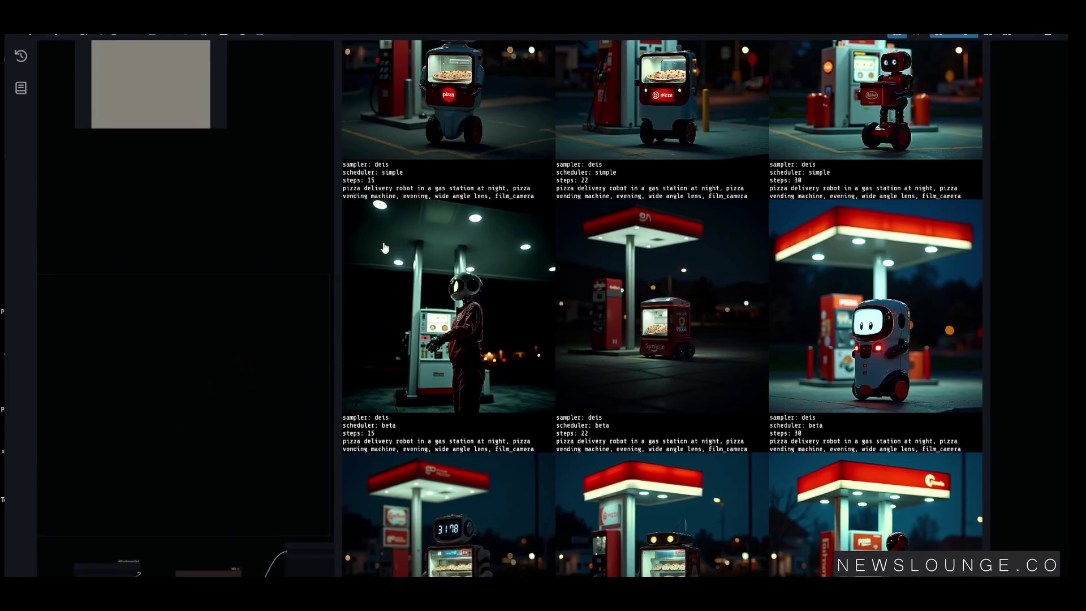
scroll(481, 326, up, 5)
drag(440, 335, 397, 323)
scroll(413, 302, up, 1)
drag(465, 310, 433, 311)
scroll(434, 316, right, 1)
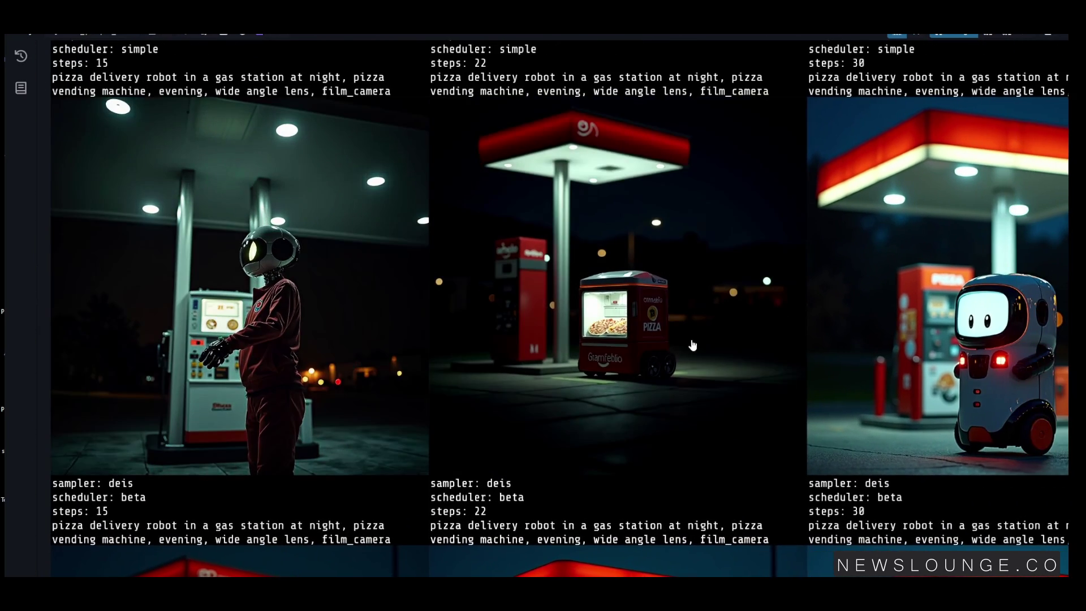
scroll(686, 342, right, 3)
scroll(730, 325, right, 3)
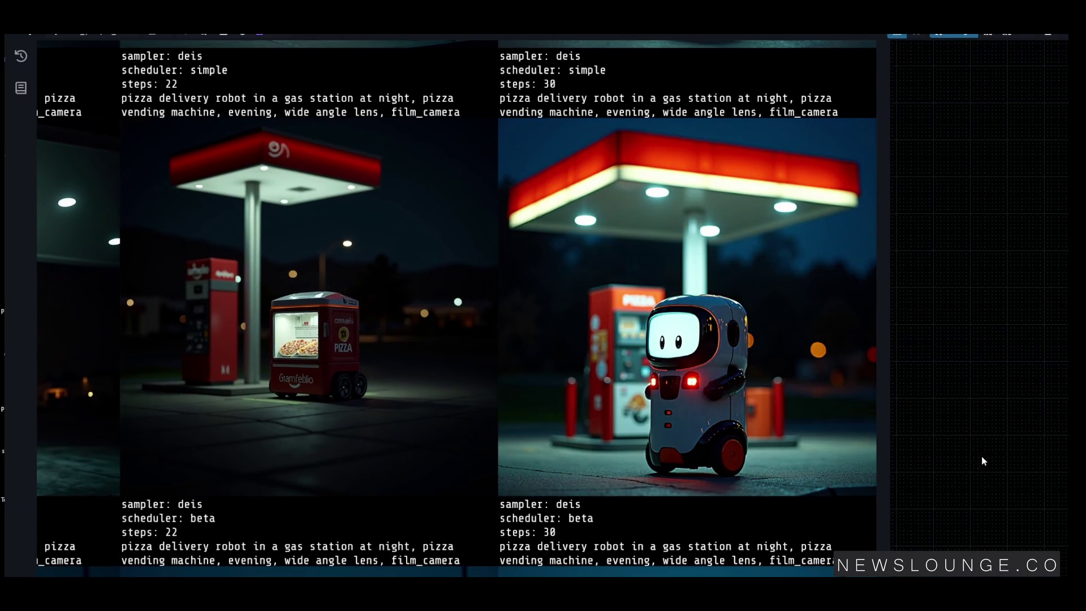
- Look again at the ddim simple pizza robot images at 15, 22 and 30 steps
scroll(838, 517, down, 3)
drag(612, 550, 698, 236)
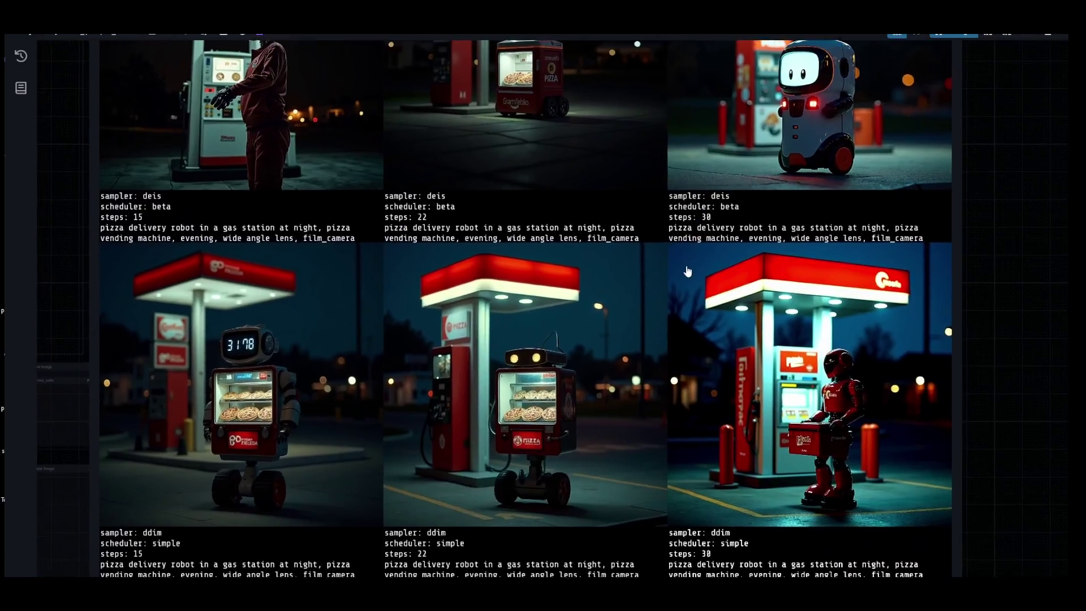
scroll(463, 504, left, 2)
scroll(424, 432, up, 5)
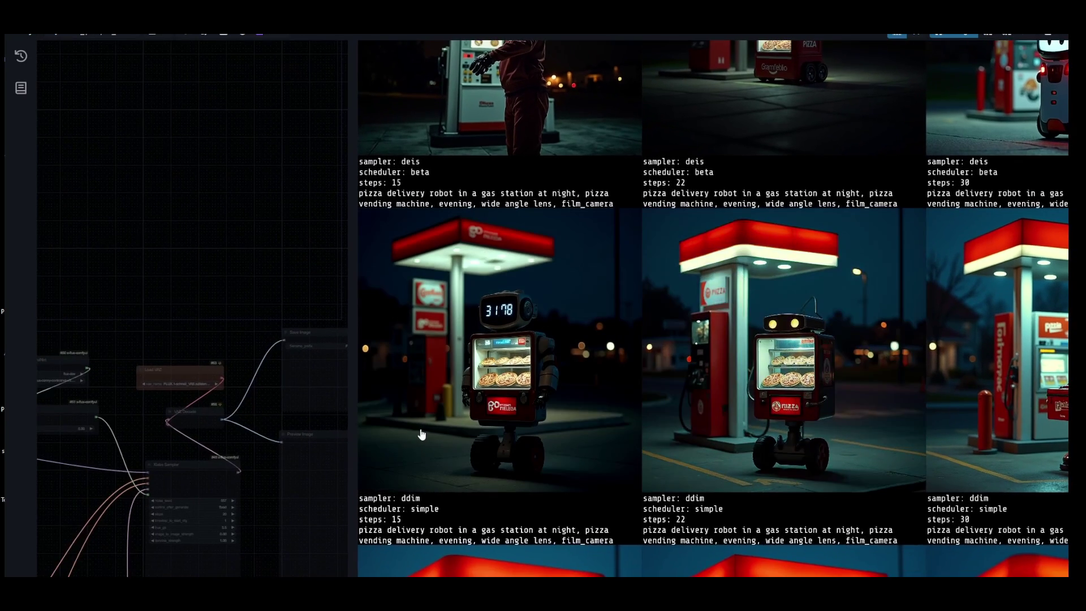
drag(507, 408, 461, 323)
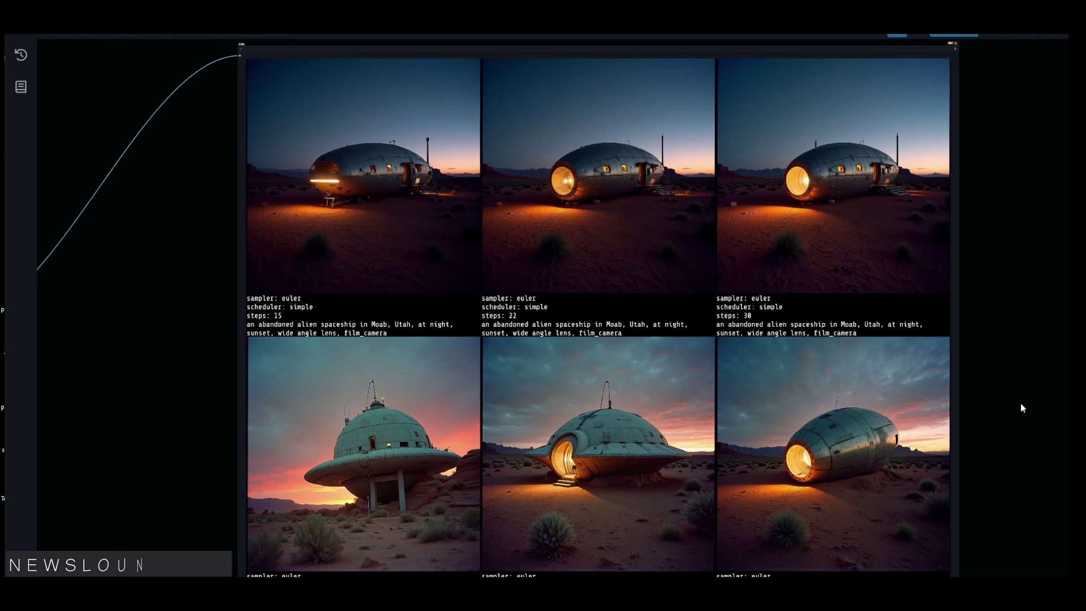
- Compare the euler and heunpp2 rows of the abandoned alien spaceship grid with simple and ddim_uniform schedulers at 15, 22 and 30 steps
scroll(985, 542, down, 3)
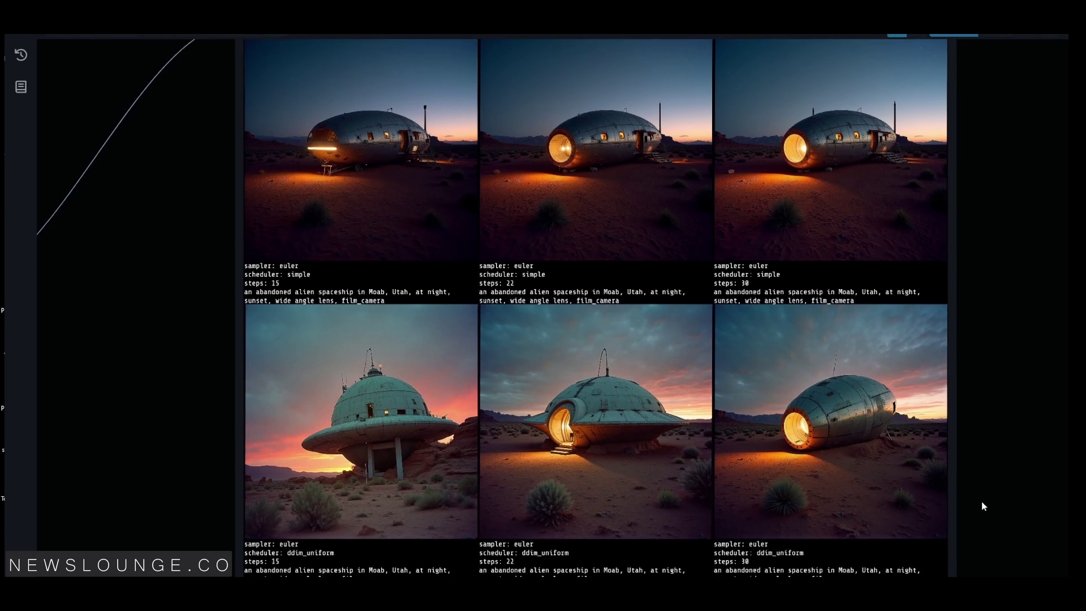
scroll(987, 564, down, 5)
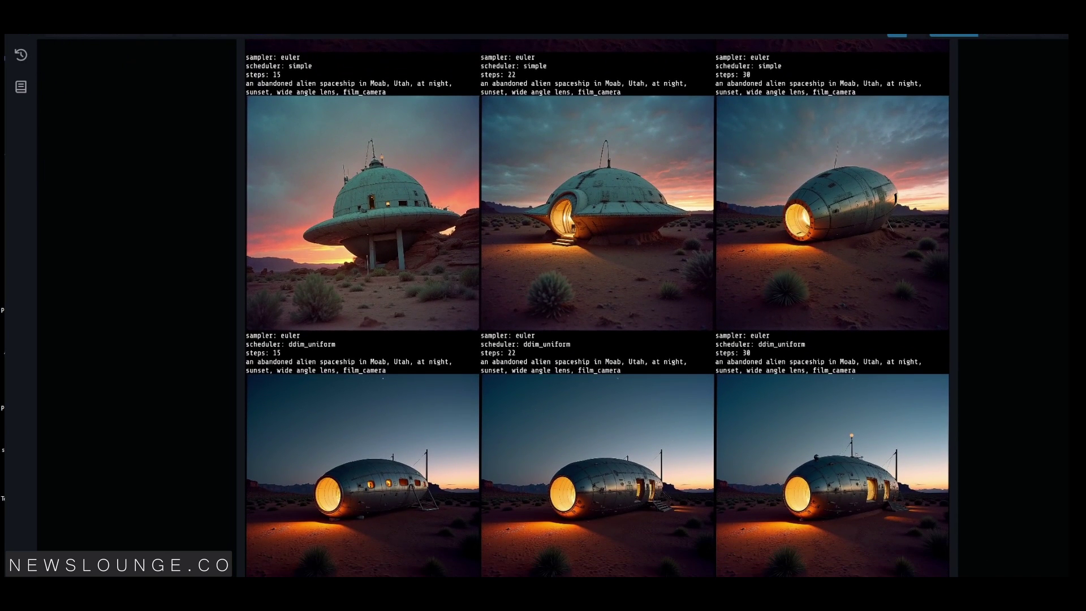
scroll(983, 514, down, 5)
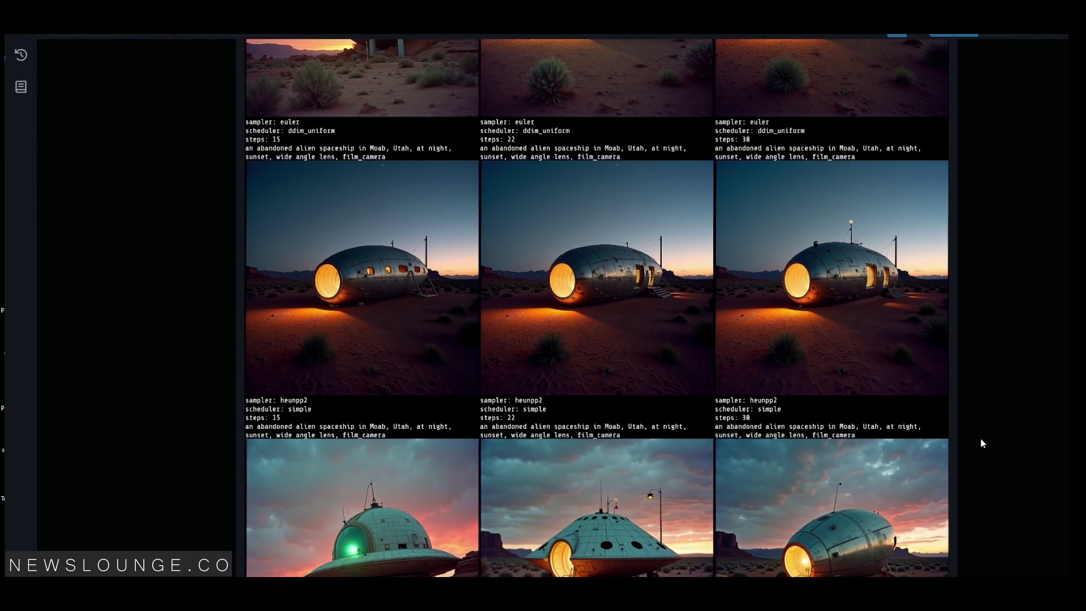
scroll(978, 568, down, 4)
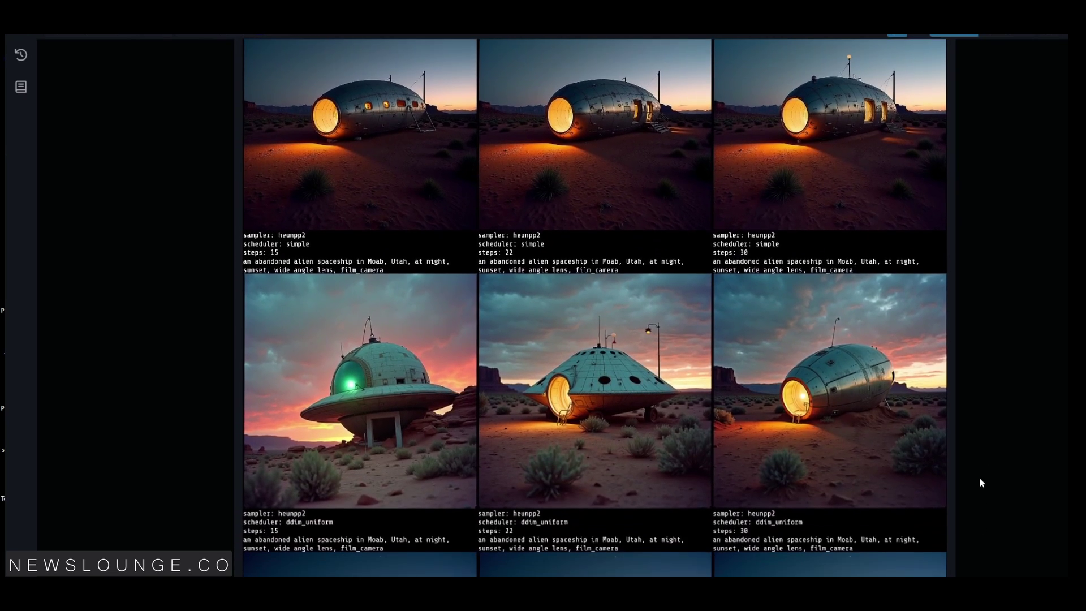
drag(980, 478, 979, 463)
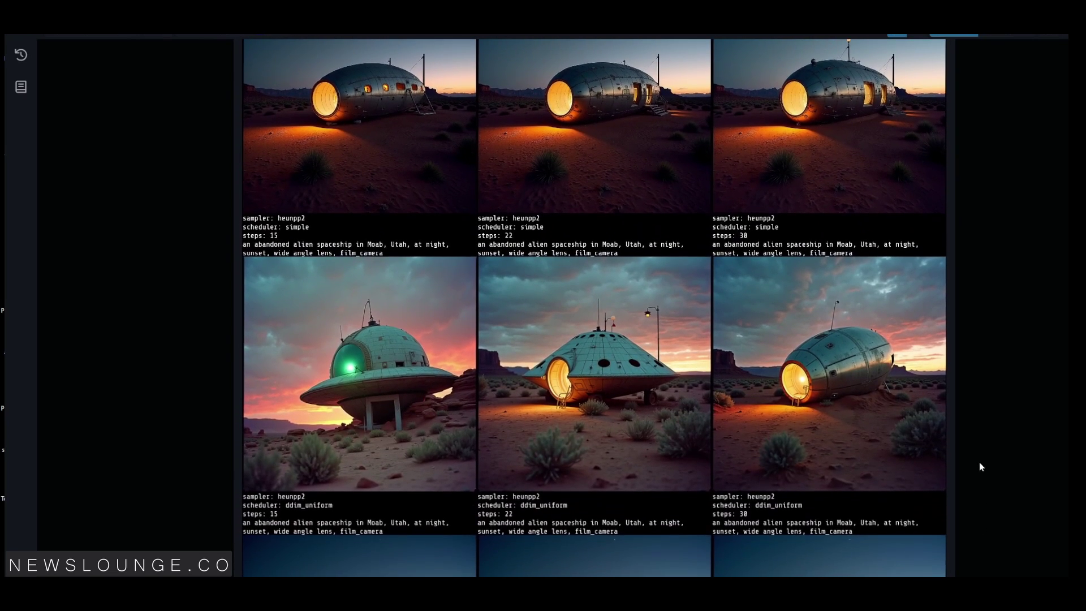
scroll(976, 565, down, 4)
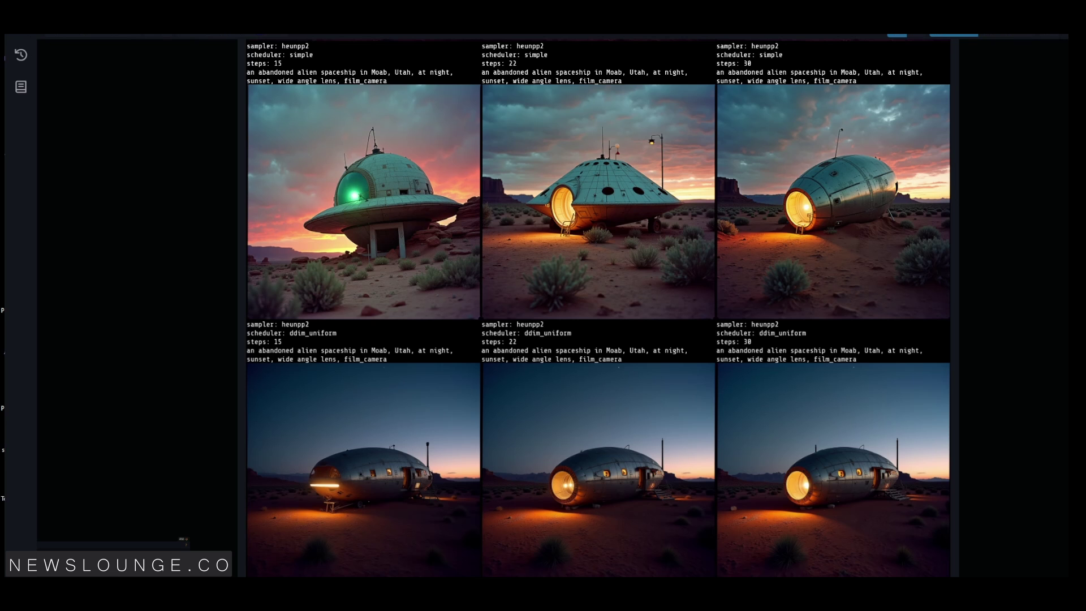
- Compare the heunpp2 ddim_uniform and ddim simple spaceship rows at 15, 22 and 30 steps, inspecting the ddim images up close
scroll(980, 548, down, 3)
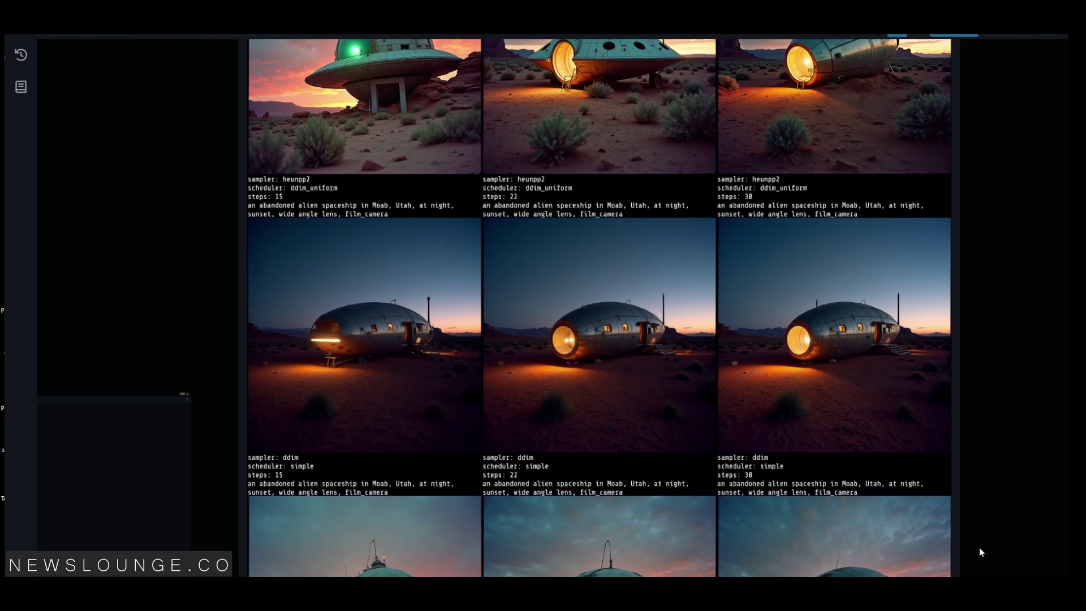
scroll(975, 521, down, 4)
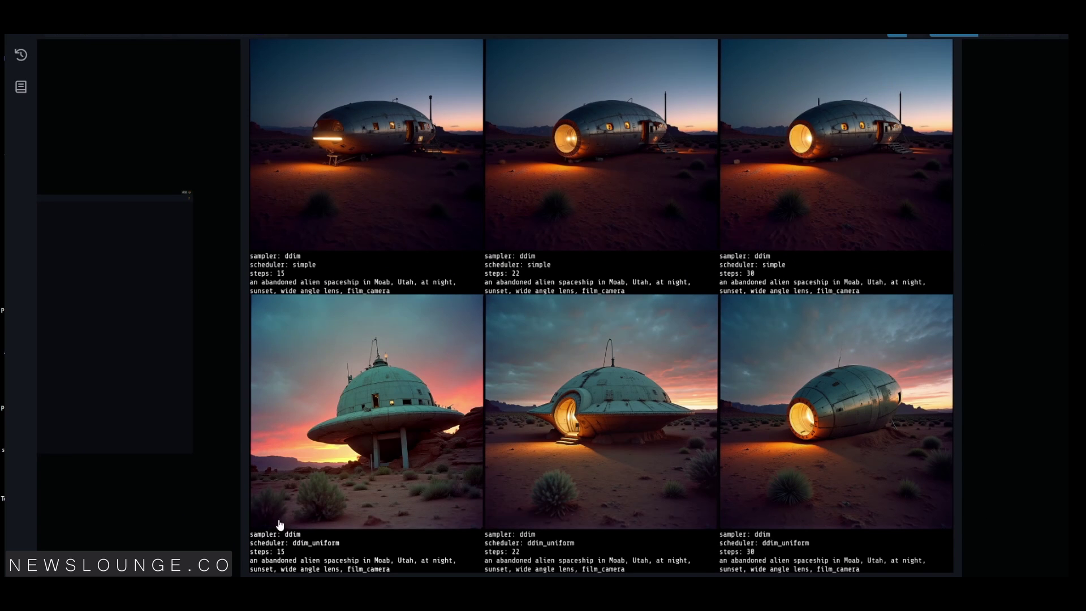
scroll(280, 525, up, 4)
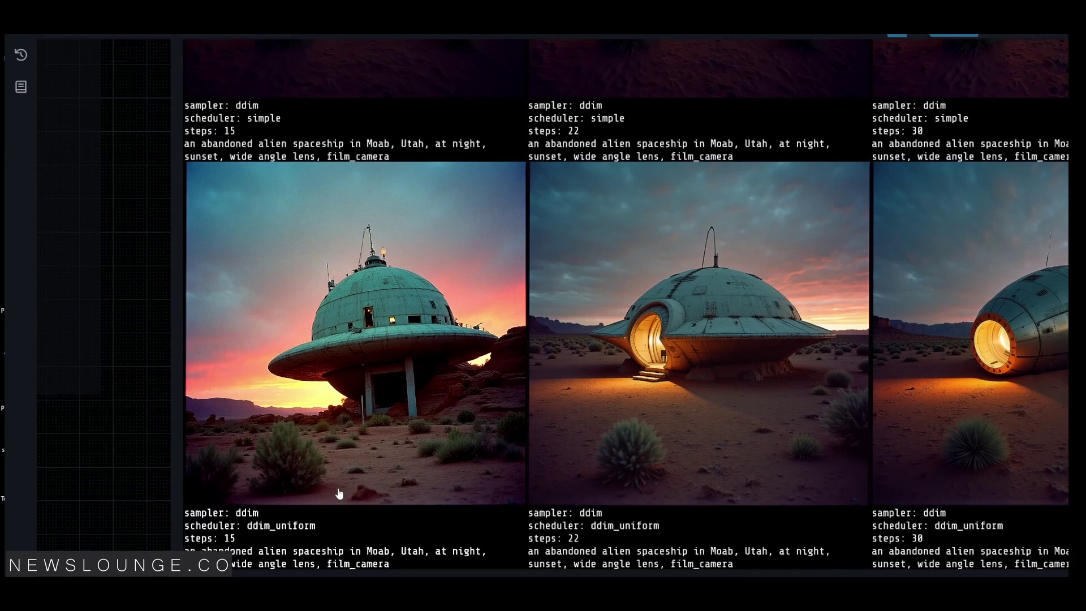
drag(339, 494, 332, 452)
drag(512, 465, 404, 468)
drag(735, 569, 613, 573)
drag(464, 576, 563, 580)
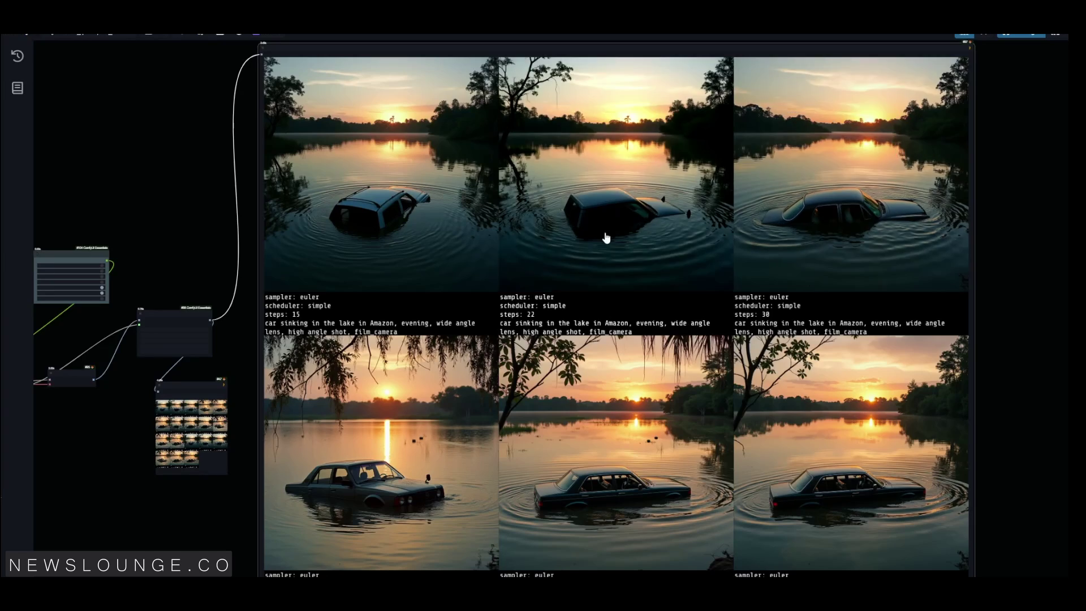
- Compare the euler simple and euler ddim_uniform rows of the sinking car grid at 15, 22 and 30 steps
scroll(588, 259, up, 3)
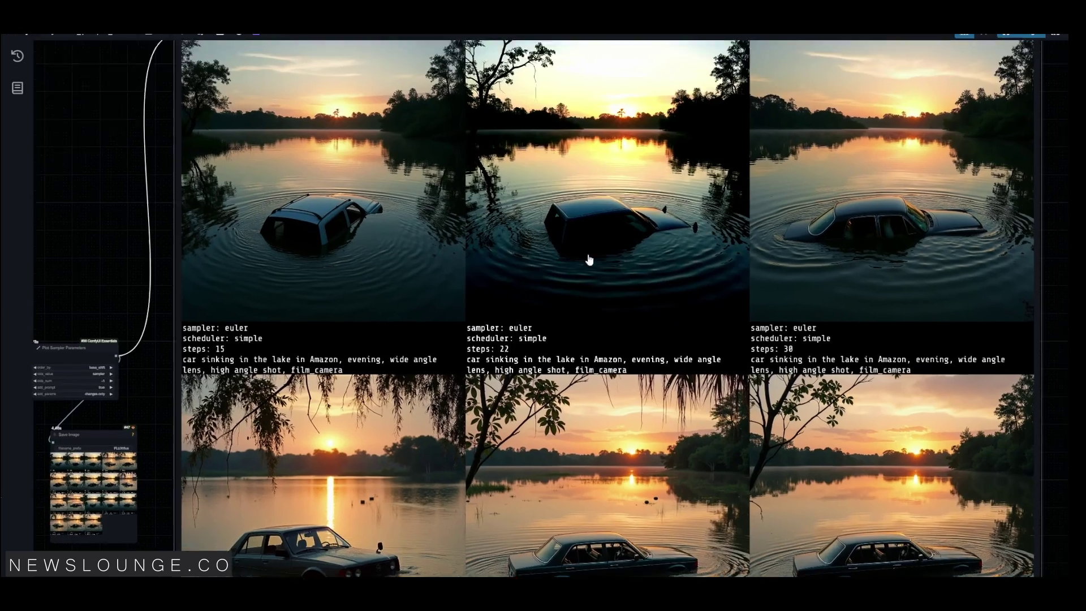
mouse_move(588, 258)
mouse_down()
mouse_move(584, 277)
mouse_move(591, 269)
mouse_up()
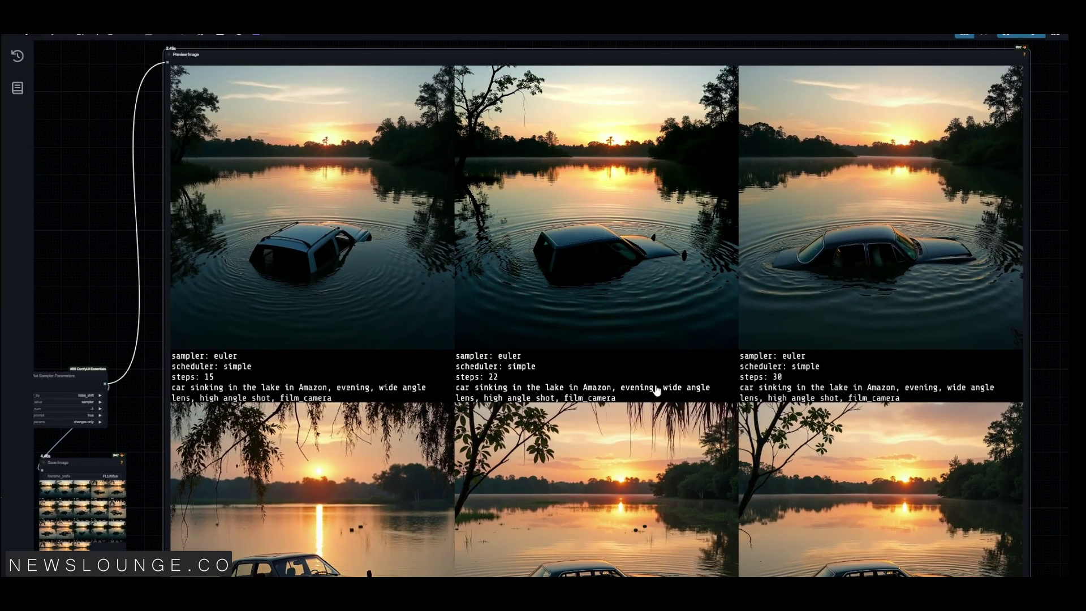
scroll(657, 391, down, 2)
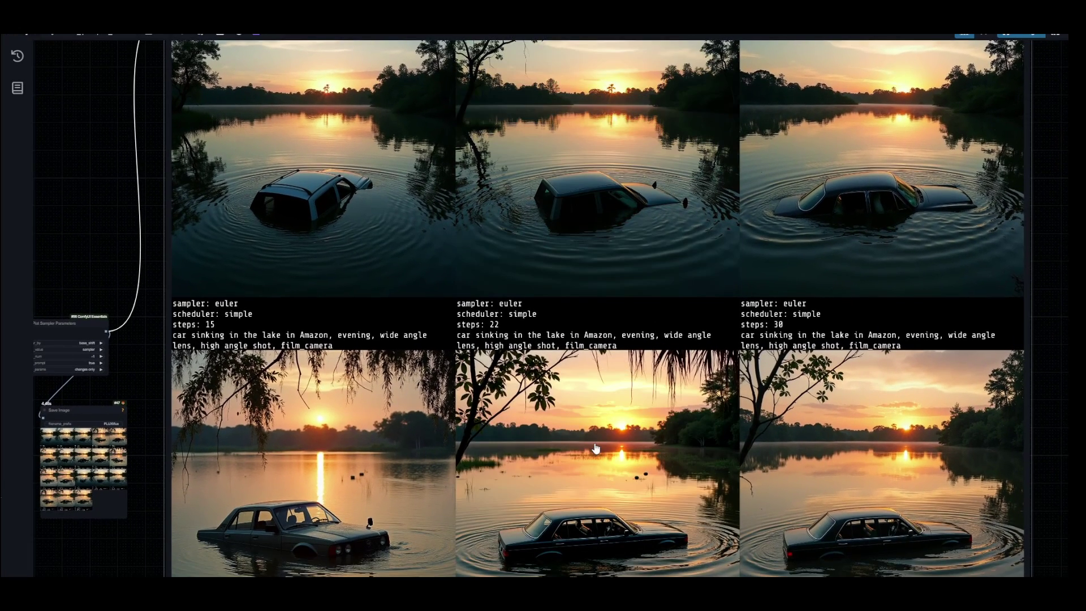
scroll(596, 448, down, 5)
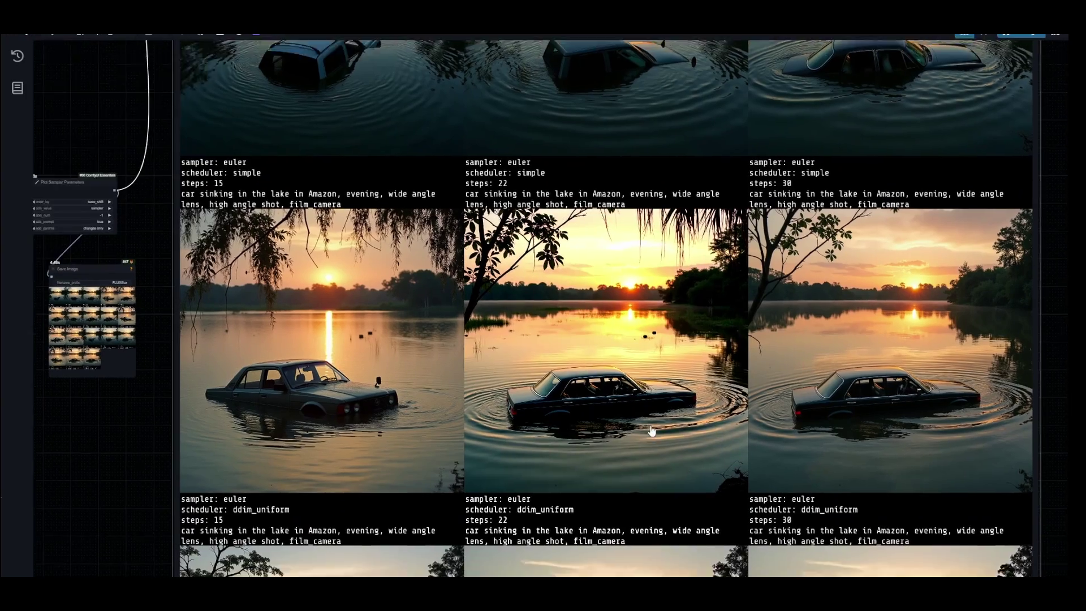
scroll(652, 431, down, 3)
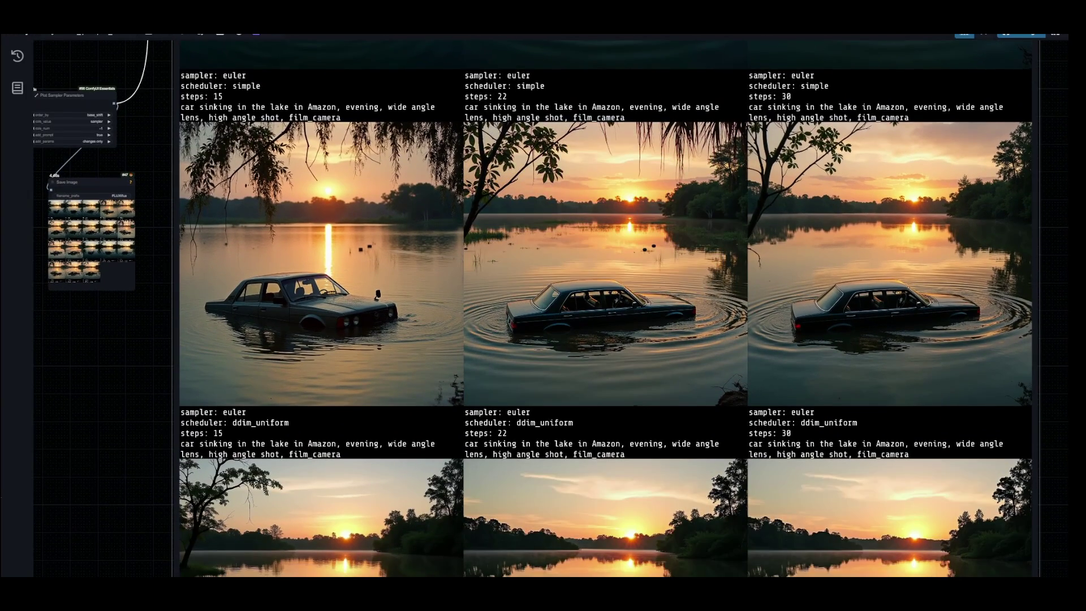
scroll(605, 308, down, 4)
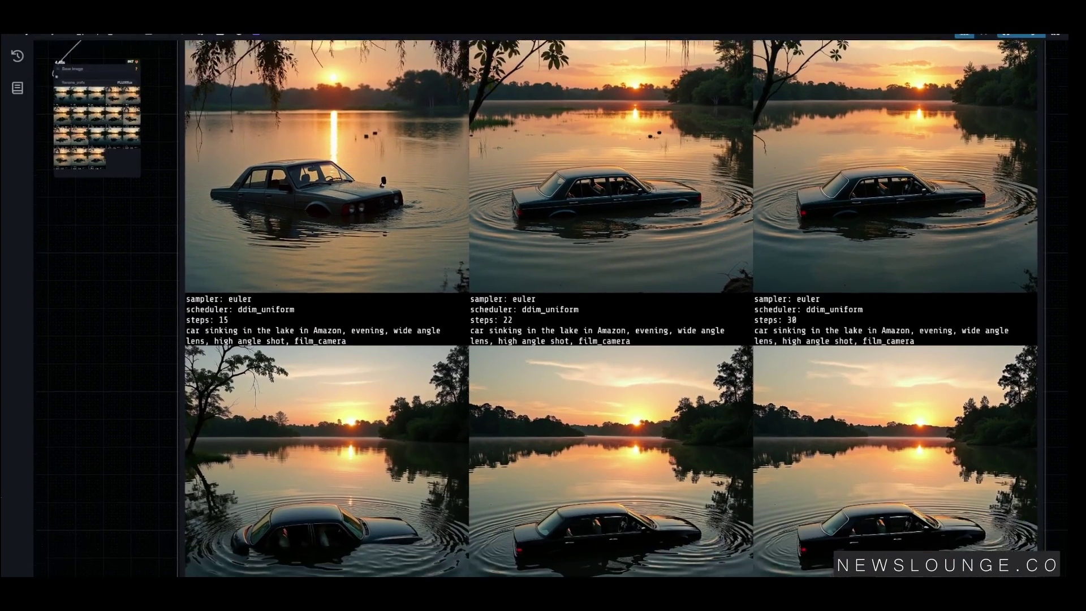
- Examine the heunpp2 rows of the sinking car grid with the simple and ddim_uniform schedulers at each step count
scroll(623, 308, down, 5)
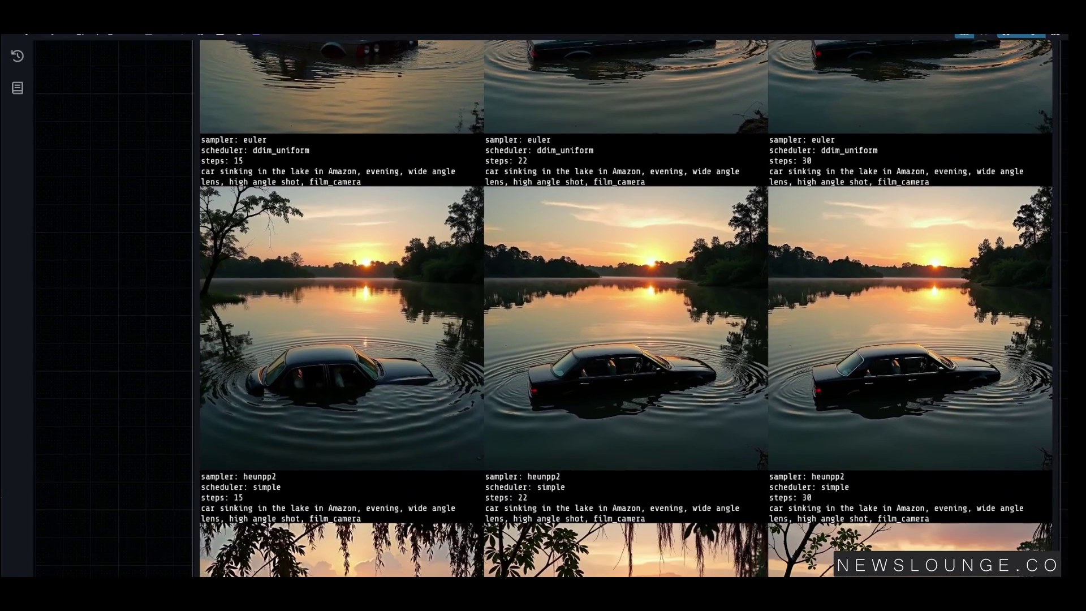
scroll(626, 308, down, 1)
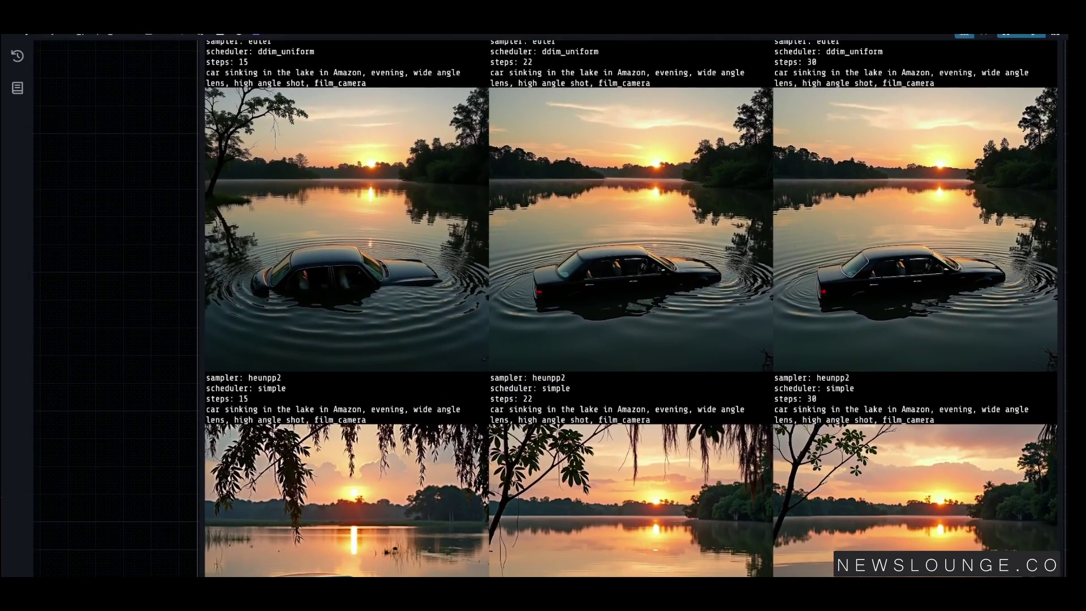
scroll(628, 308, down, 4)
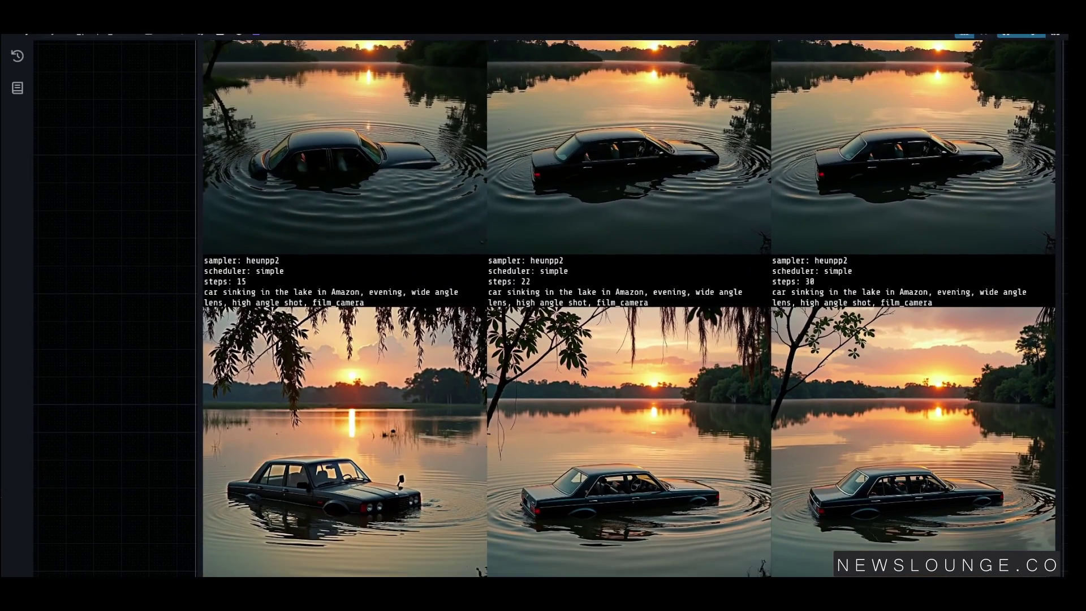
scroll(628, 309, down, 4)
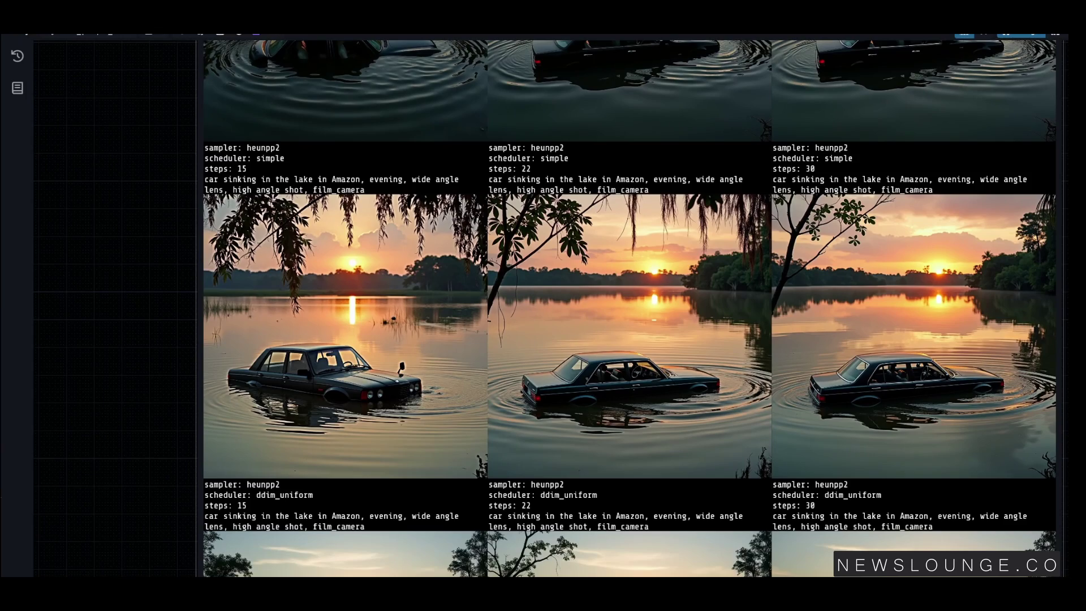
scroll(628, 309, down, 4)
scroll(628, 308, down, 5)
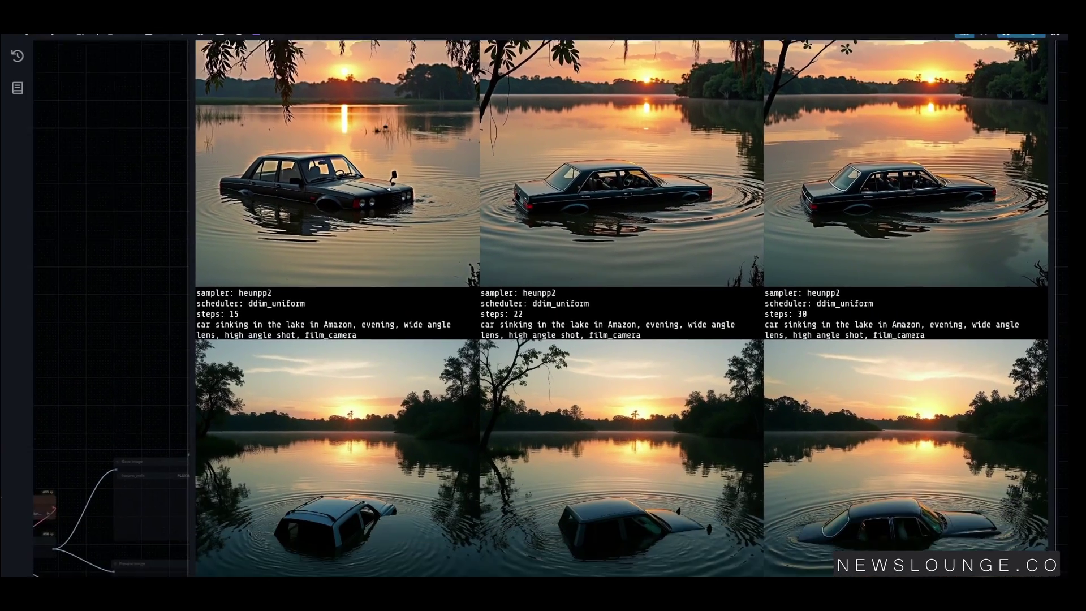
- Examine the ddim simple sinking car images at 15, 22 and 30 steps and continue to the ddim row below
scroll(628, 308, down, 1)
scroll(628, 308, down, 3)
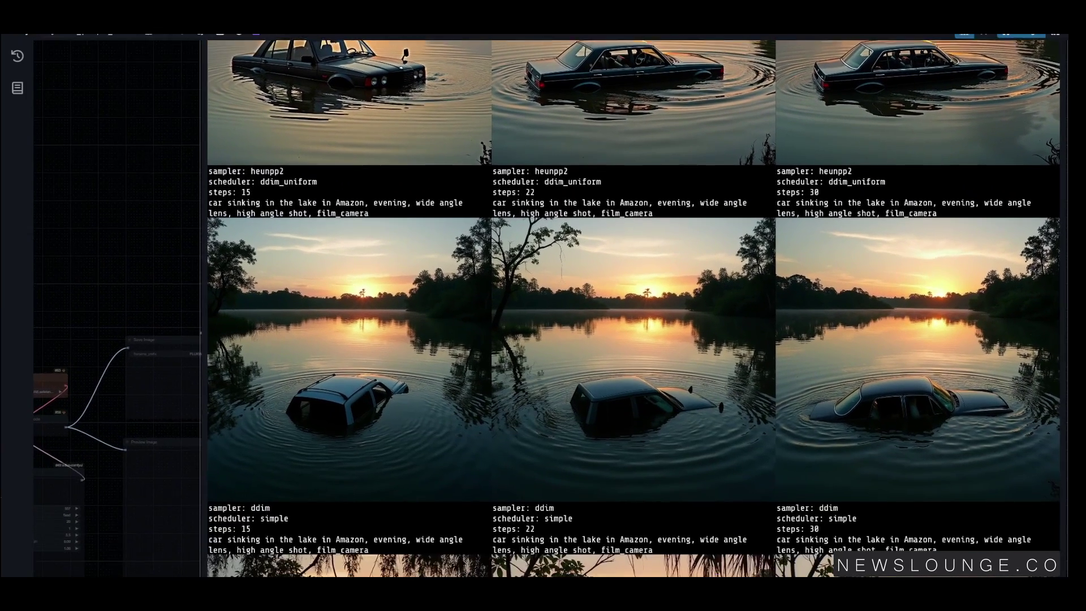
scroll(628, 308, down, 2)
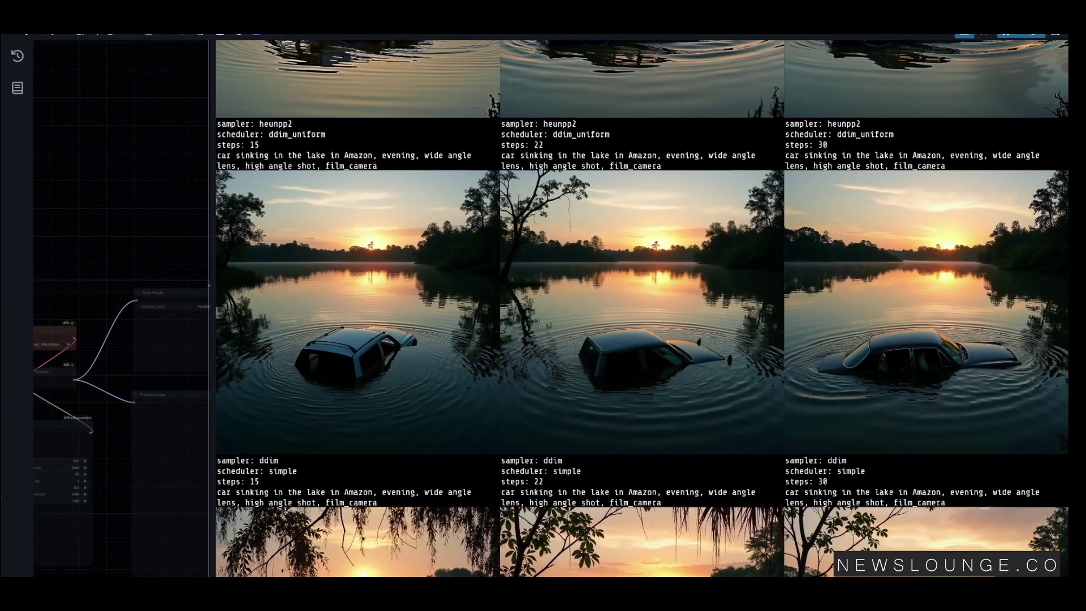
scroll(628, 309, down, 5)
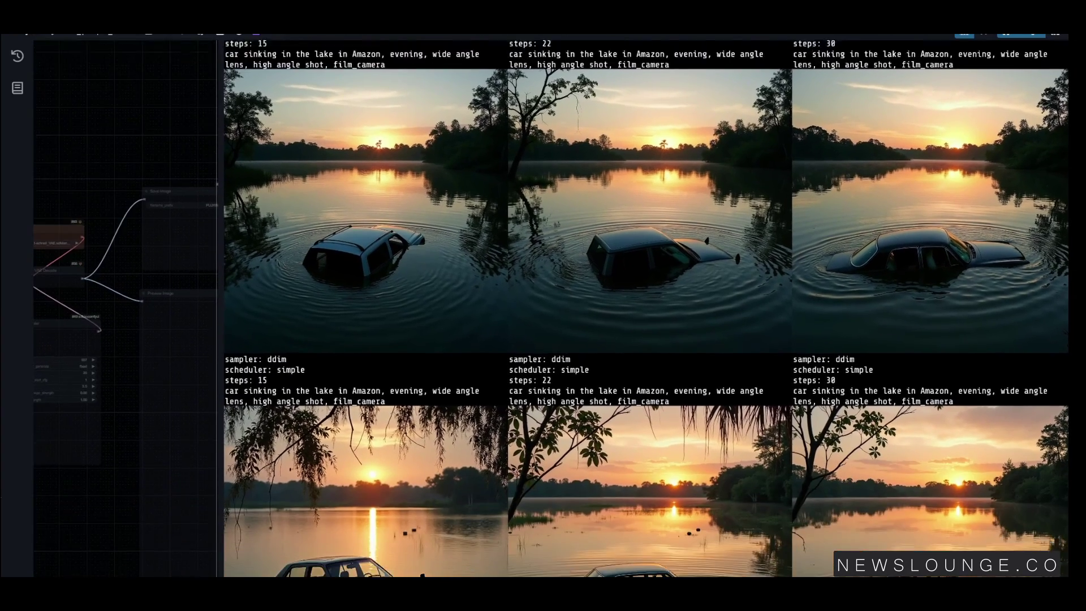
scroll(628, 309, down, 3)
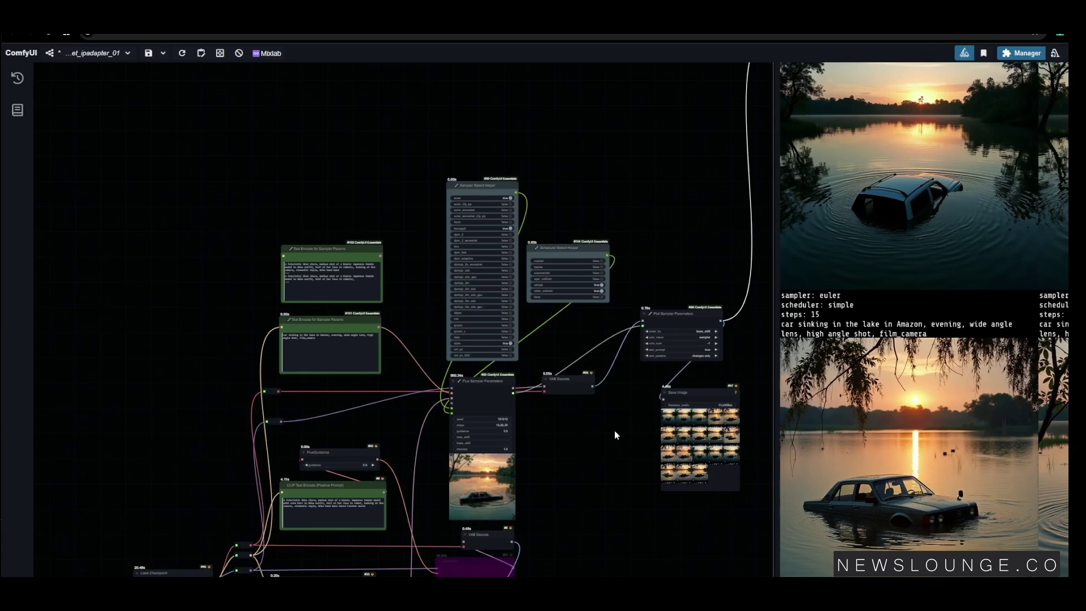
- Disable the simple scheduler and the heunpp2 and ddim samplers, leaving only euler with ddim_uniform enabled
scroll(600, 419, up, 6)
scroll(635, 495, up, 3)
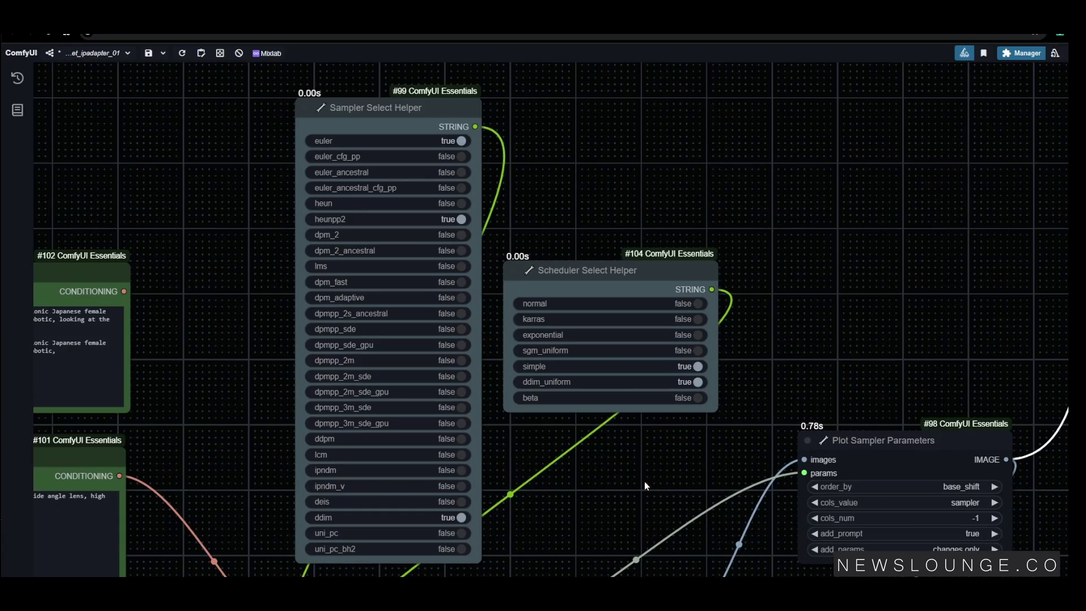
click(699, 367)
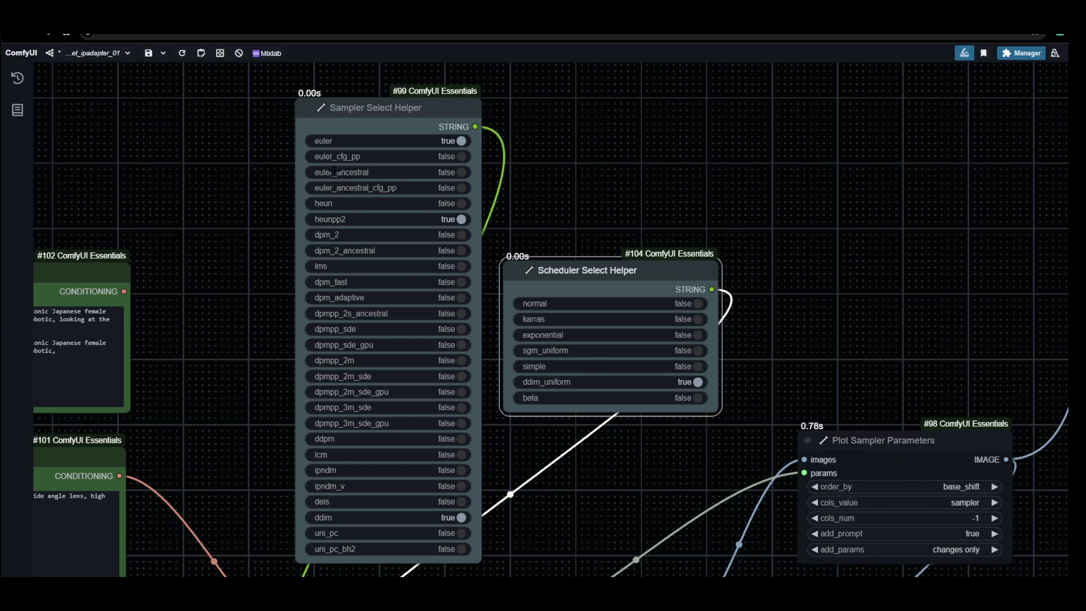
scroll(277, 221, up, 2)
click(500, 220)
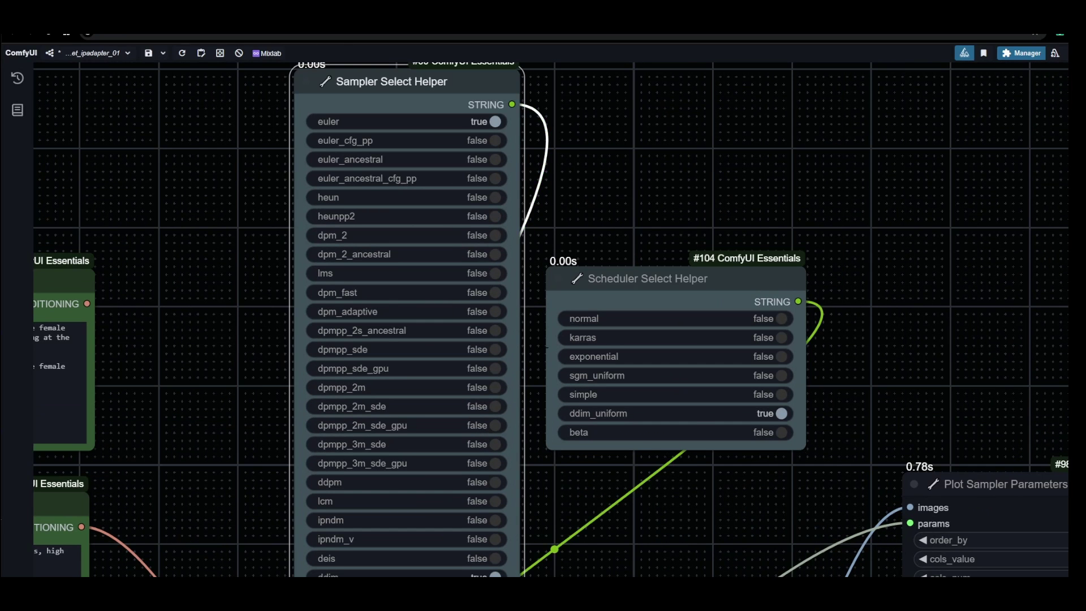
drag(574, 575, 658, 456)
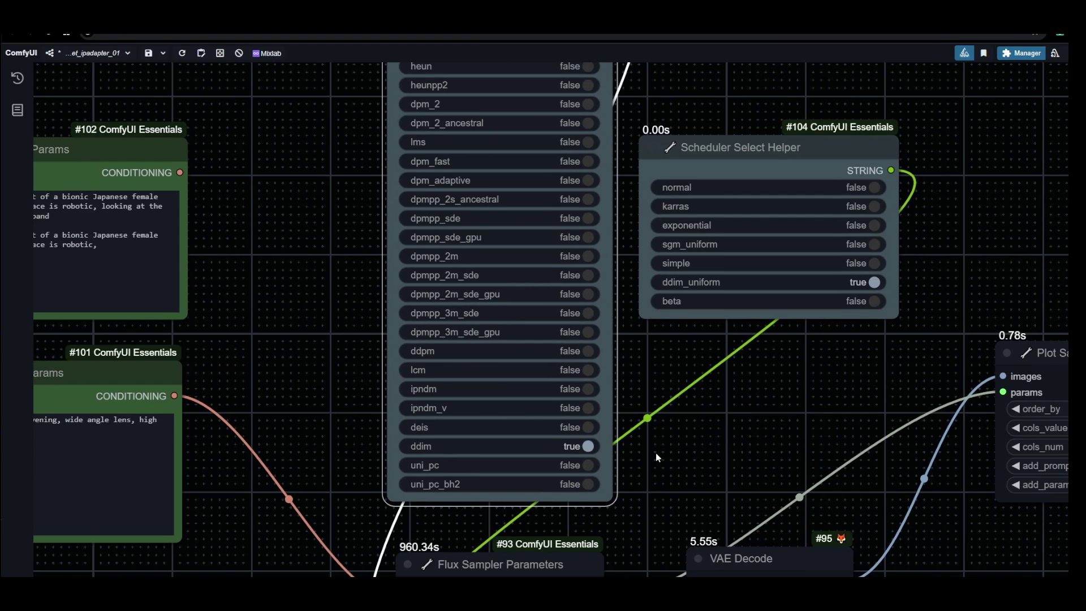
click(590, 447)
scroll(694, 473, down, 3)
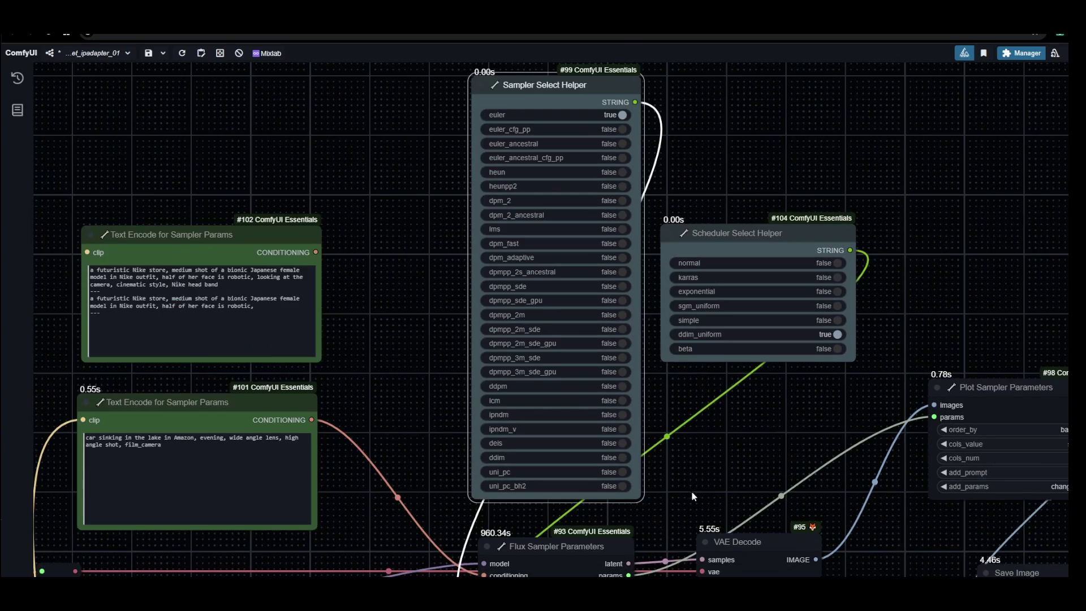
- Set the steps in the Flux Sampler Parameters node to 30
drag(691, 491, 732, 229)
scroll(697, 434, up, 5)
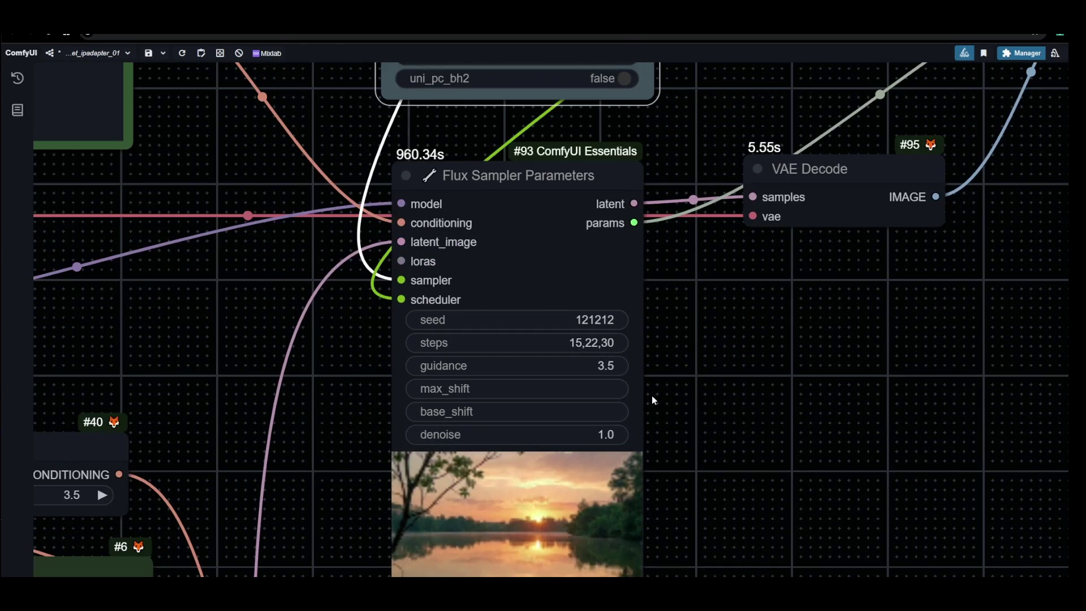
click(593, 342)
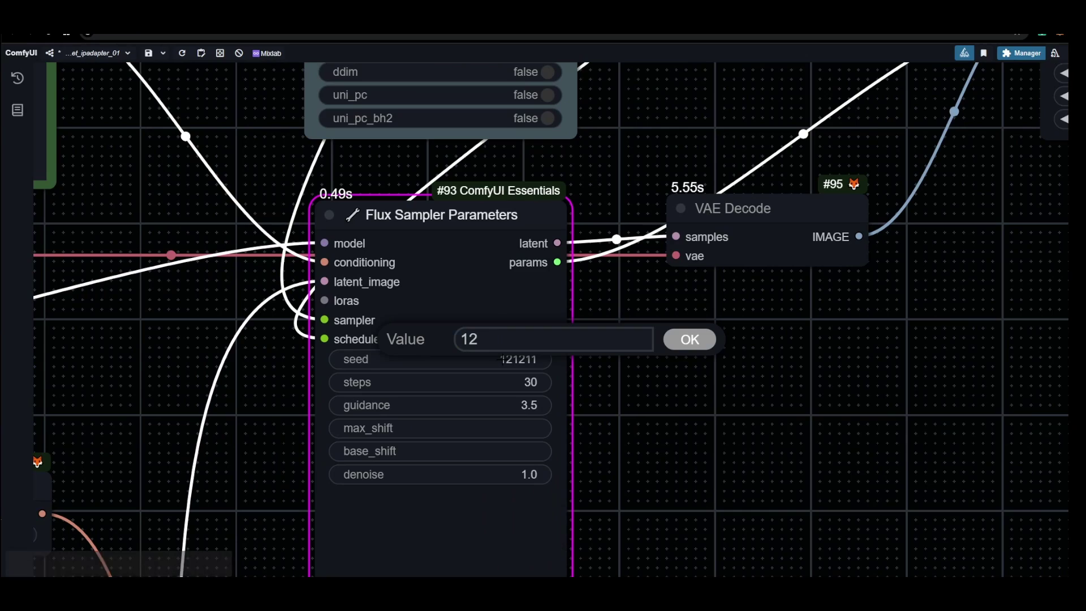
- Set the Flux Sampler Parameters seed list to 12,20,24,444,125,321,126,858,66
text(,)
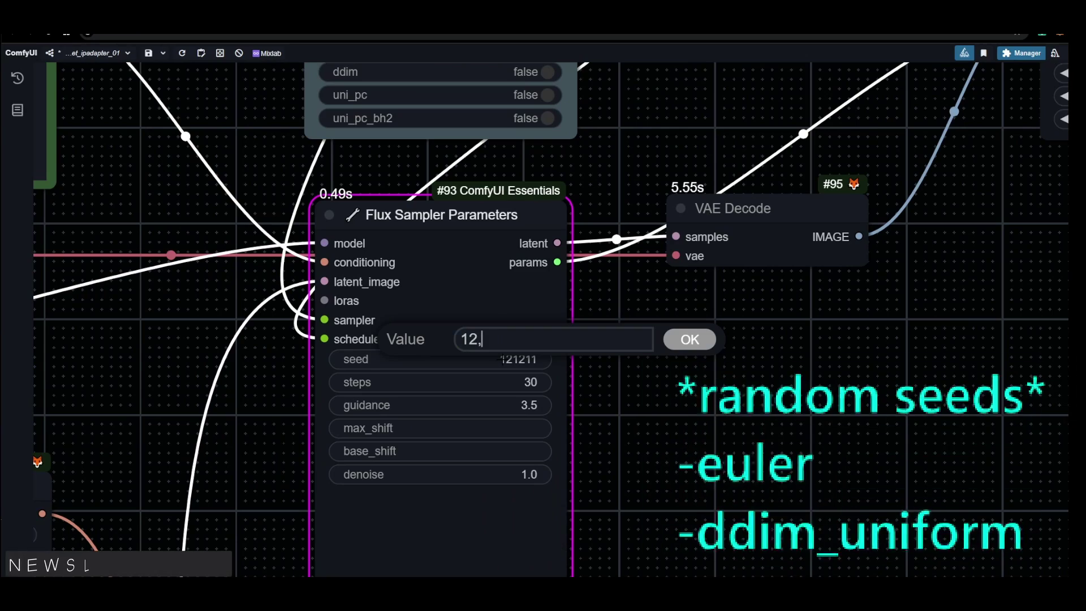
text(20,24,444)
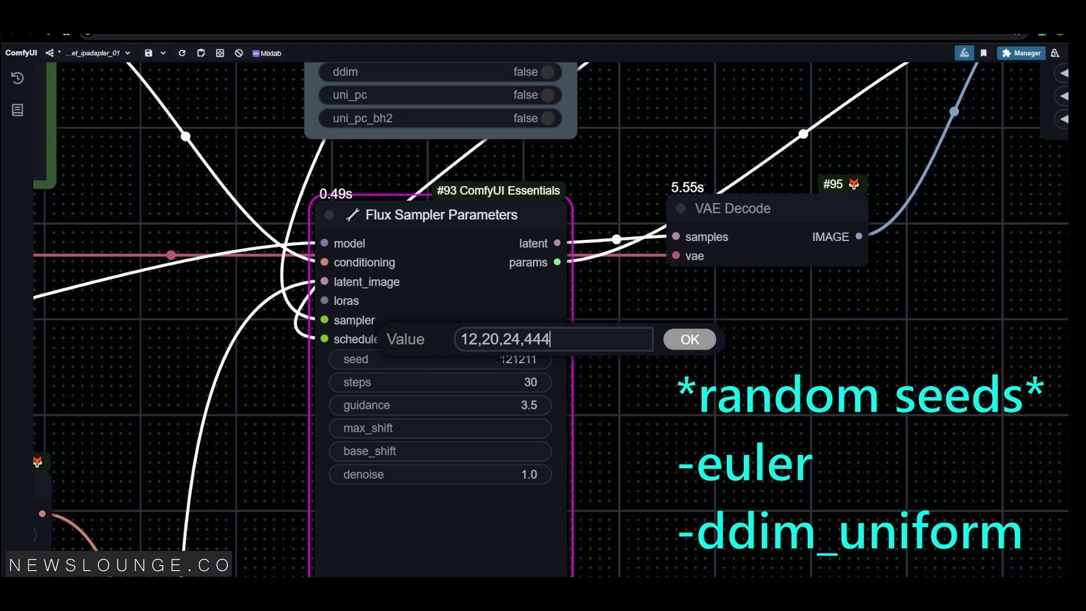
text(,125,321,126,8)
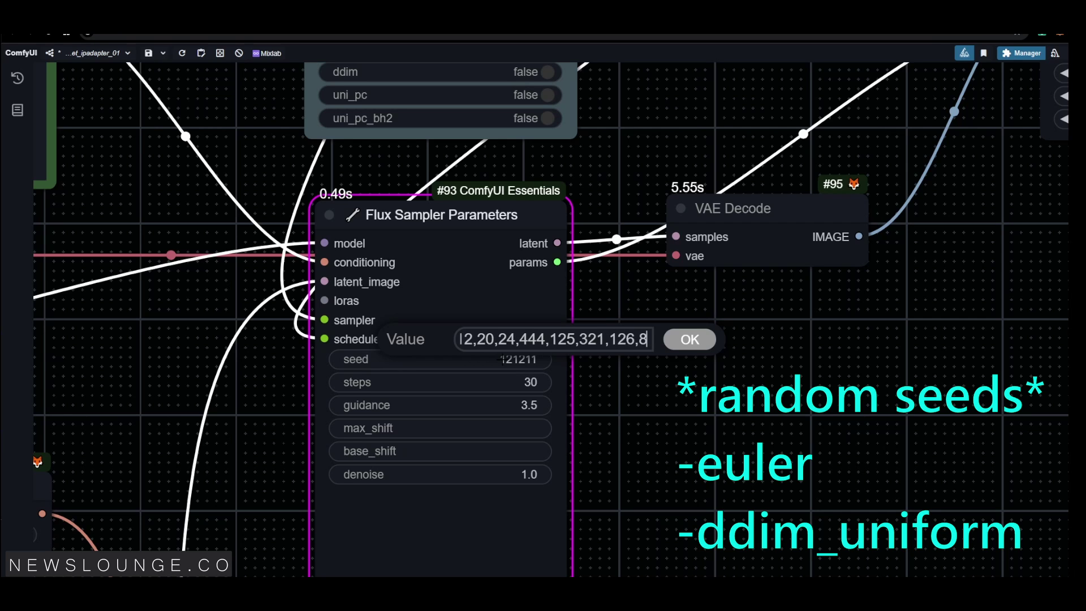
text(58,)
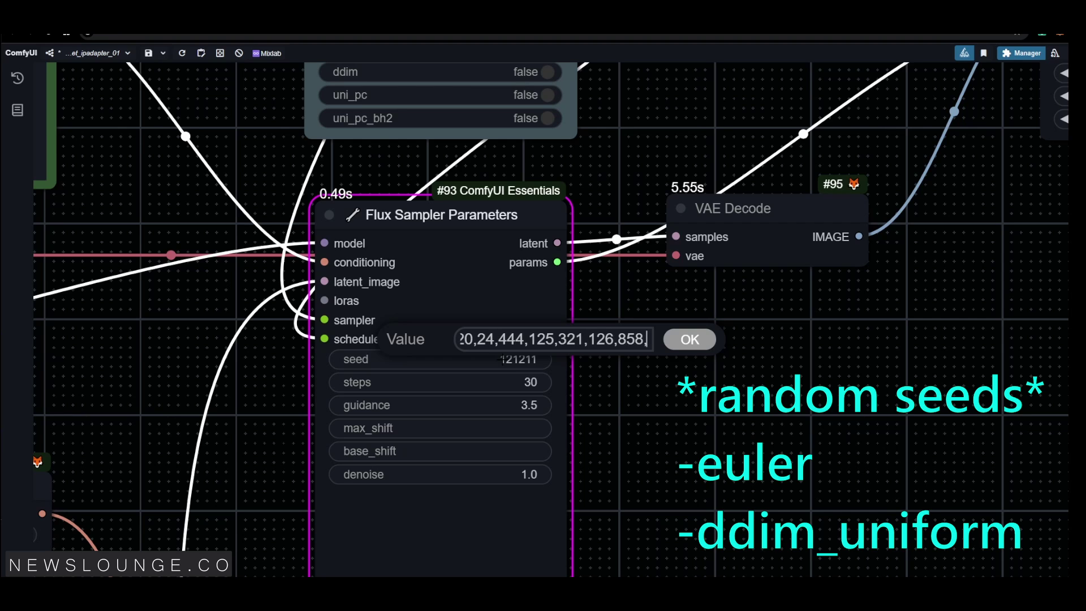
text(66)
key(Return)
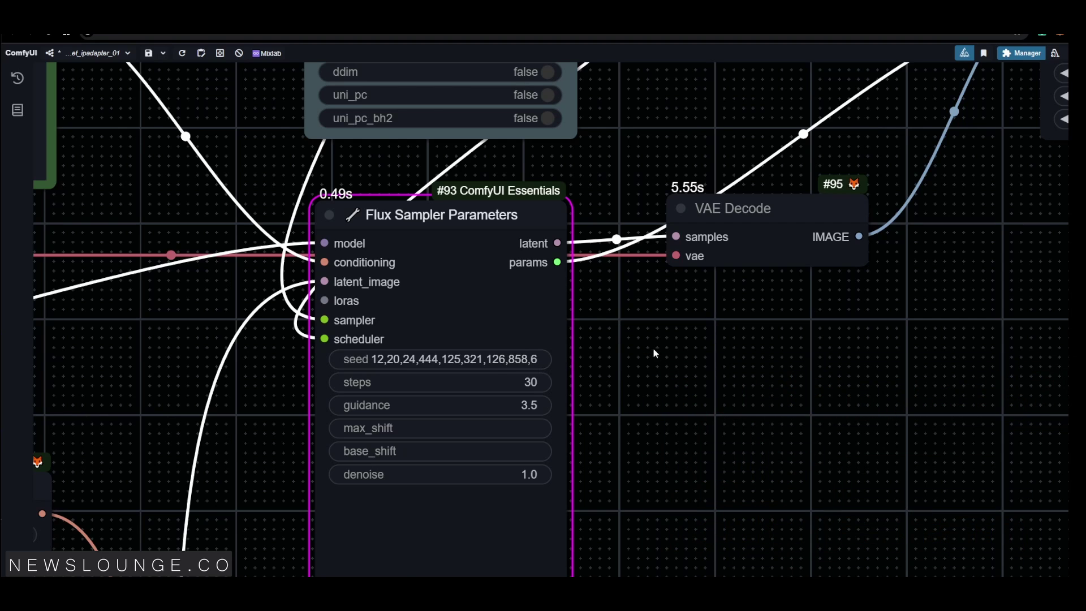
- Check the enabled options in the Sampler Select Helper and Scheduler Select Helper nodes
scroll(653, 349, down, 3)
drag(708, 367, 572, 520)
drag(670, 263, 640, 495)
drag(557, 492, 639, 487)
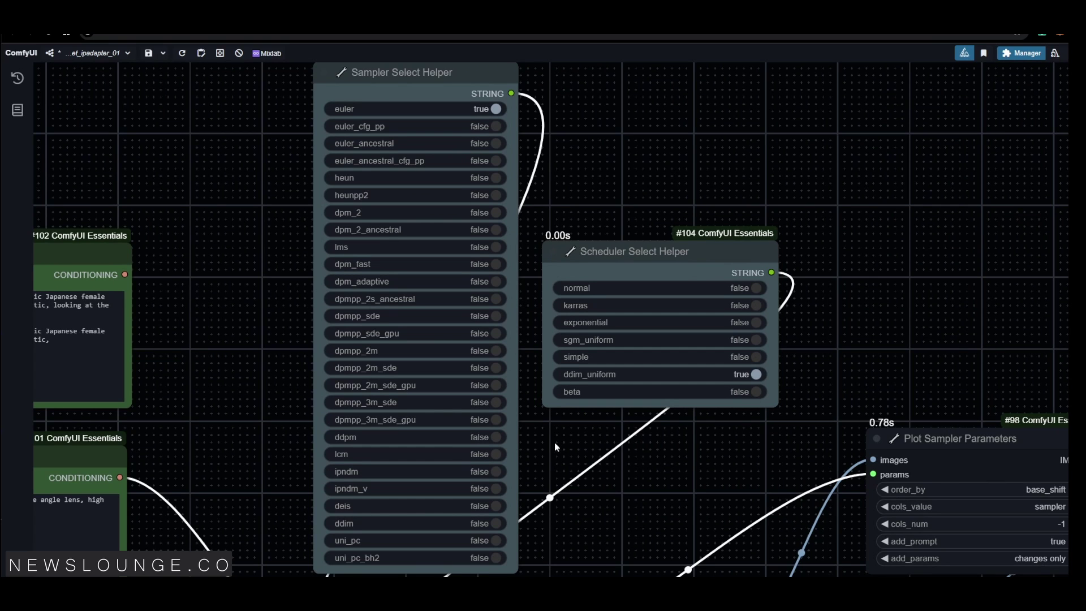
drag(560, 434, 506, 427)
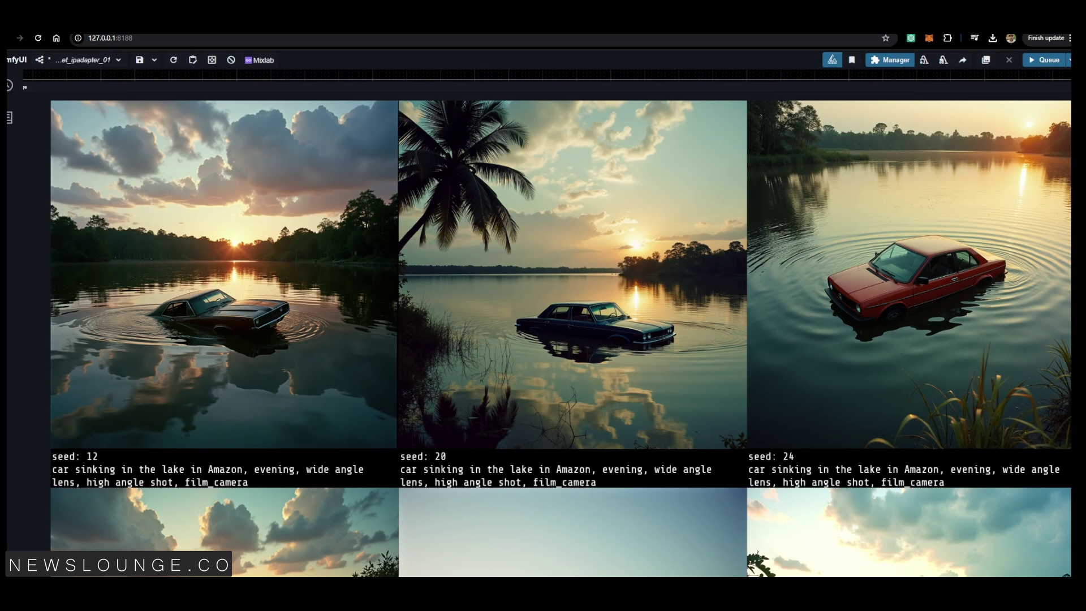
- Examine the sinking-car image grid row by row, comparing the results across the different seeds
scroll(983, 431, down, 3)
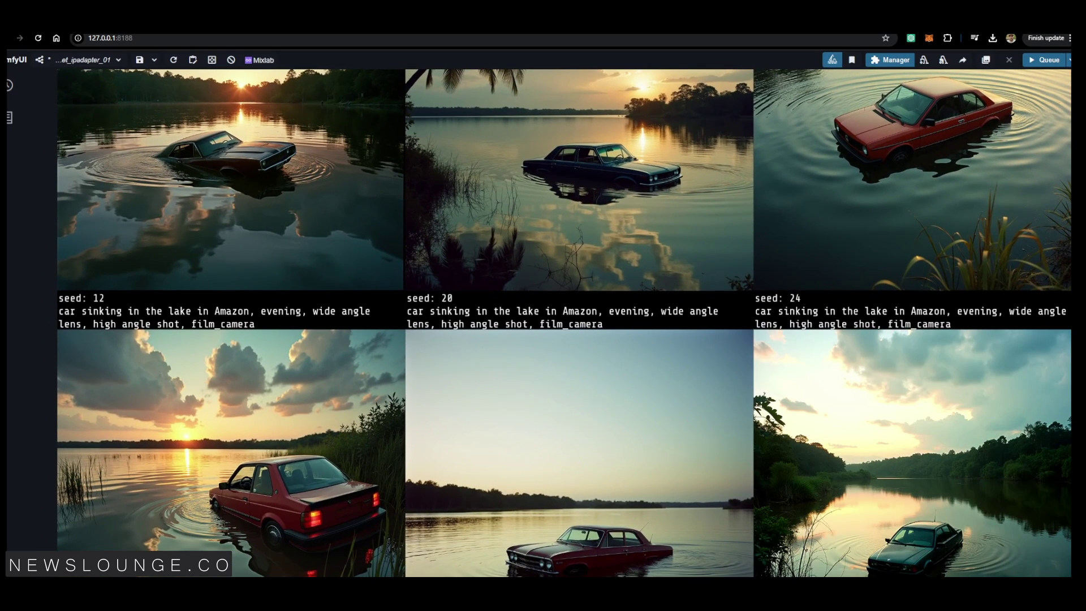
scroll(936, 524, down, 5)
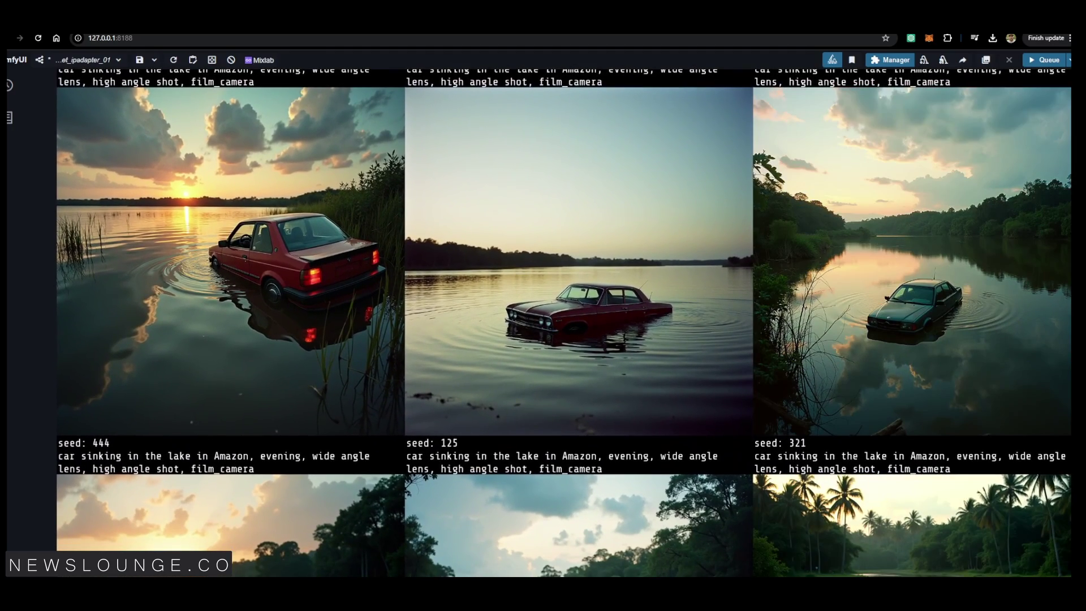
scroll(918, 566, down, 3)
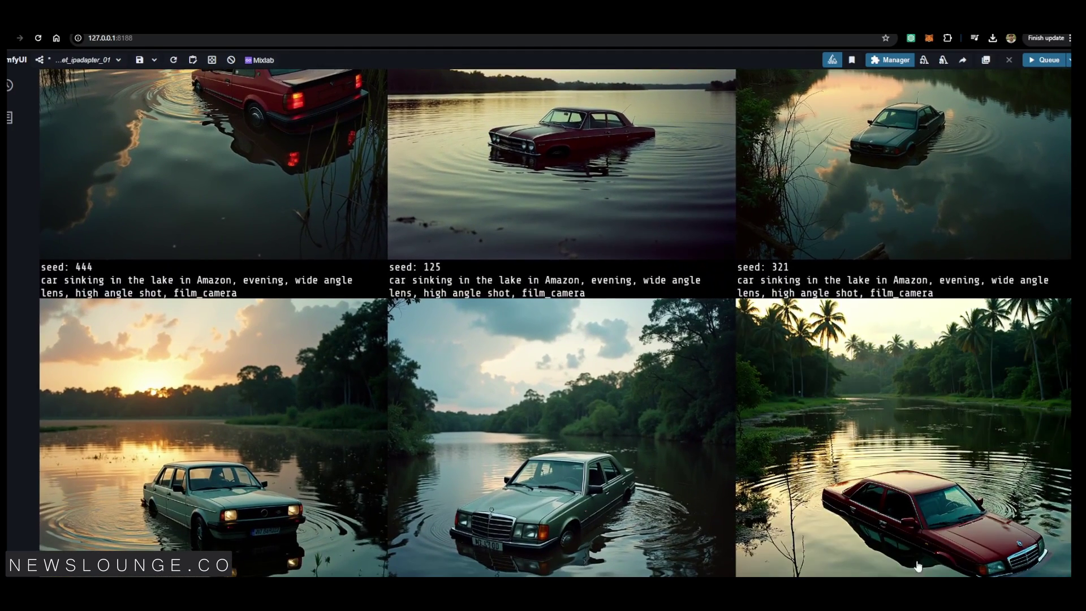
scroll(903, 516, down, 2)
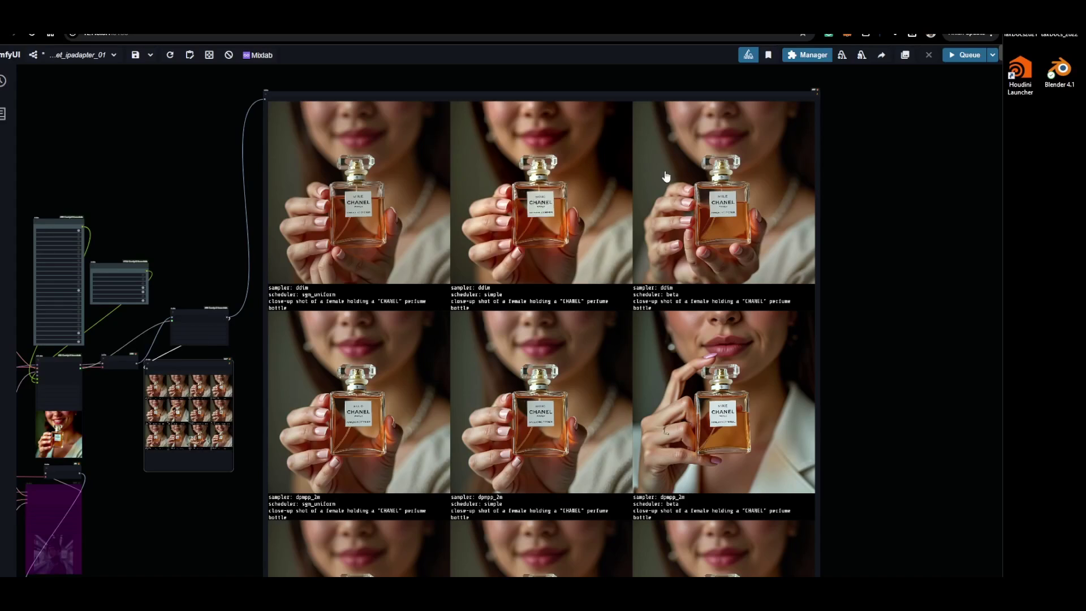
- Compare the CHANEL perfume images in the preview grid across the ddim, dpmpp_2m and euler samplers with the sgm_uniform, simple and beta schedulers
scroll(727, 165, up, 5)
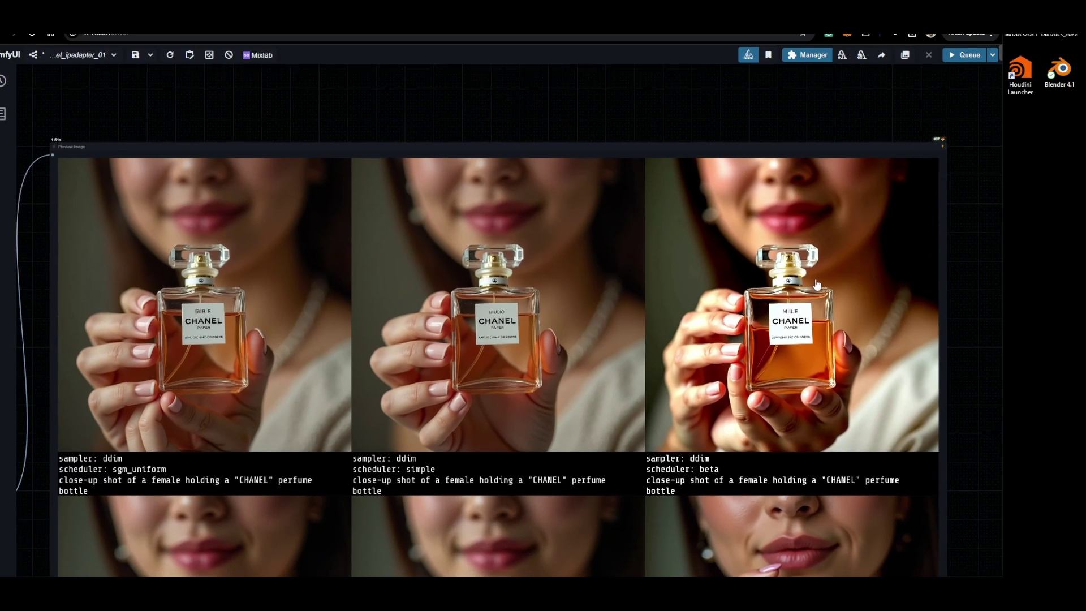
drag(977, 528, 979, 513)
scroll(965, 566, down, 10)
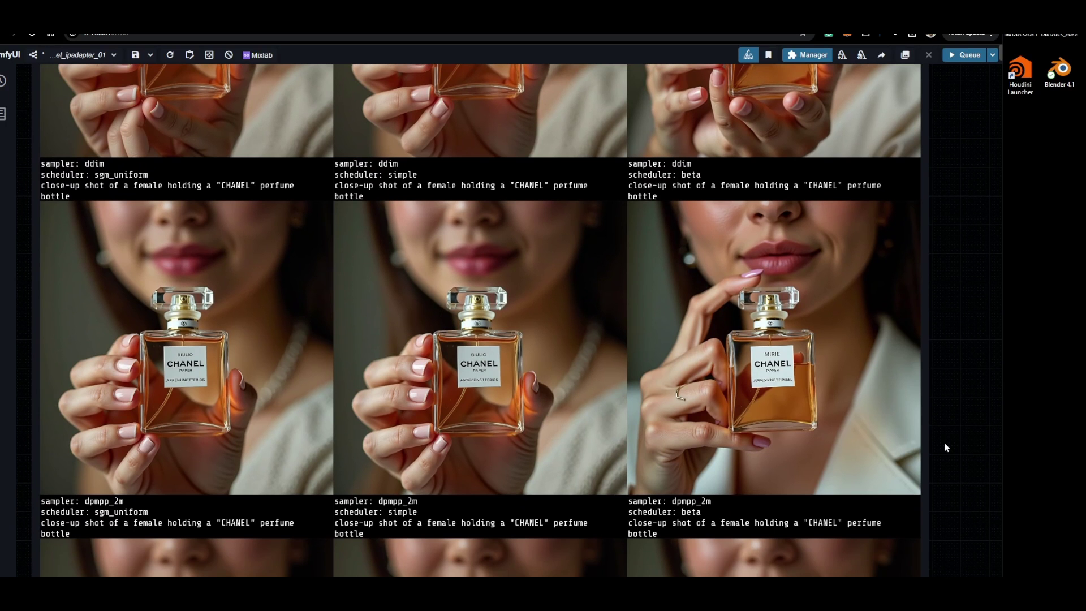
drag(957, 561, 949, 321)
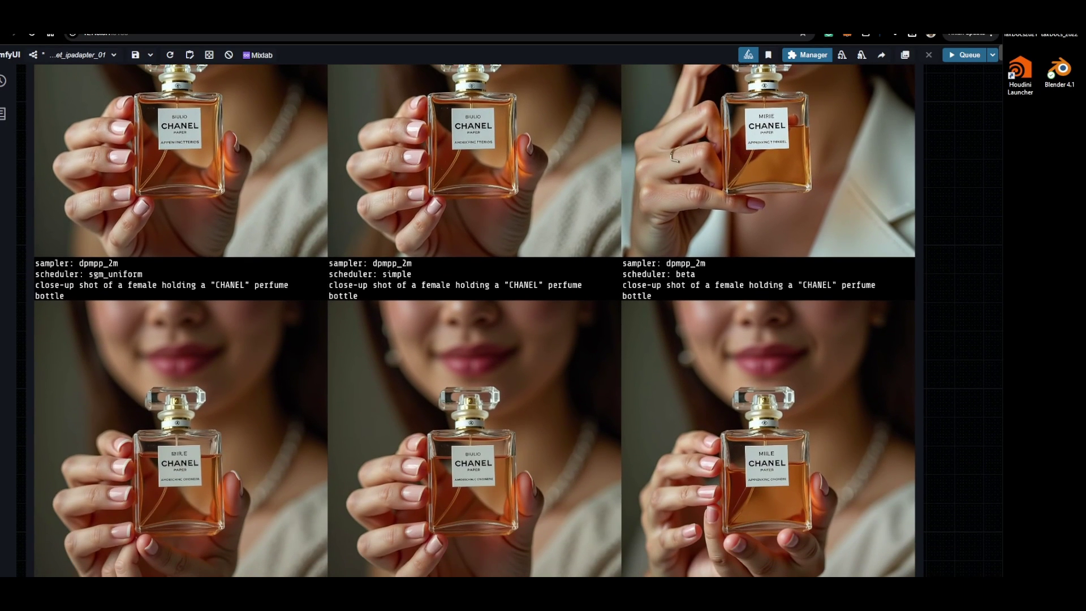
scroll(959, 498, down, 6)
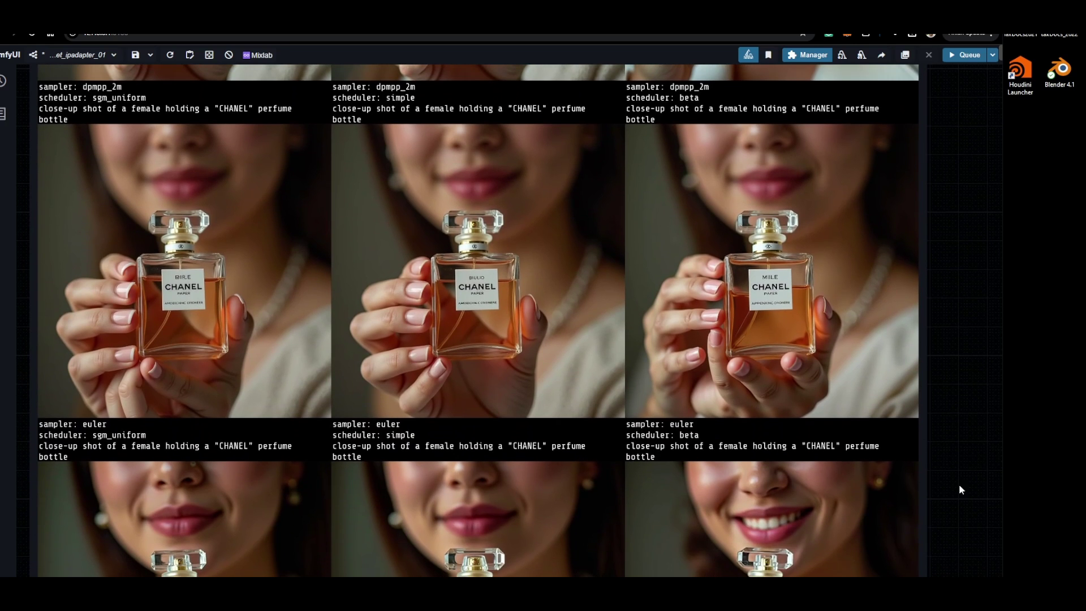
scroll(952, 560, down, 5)
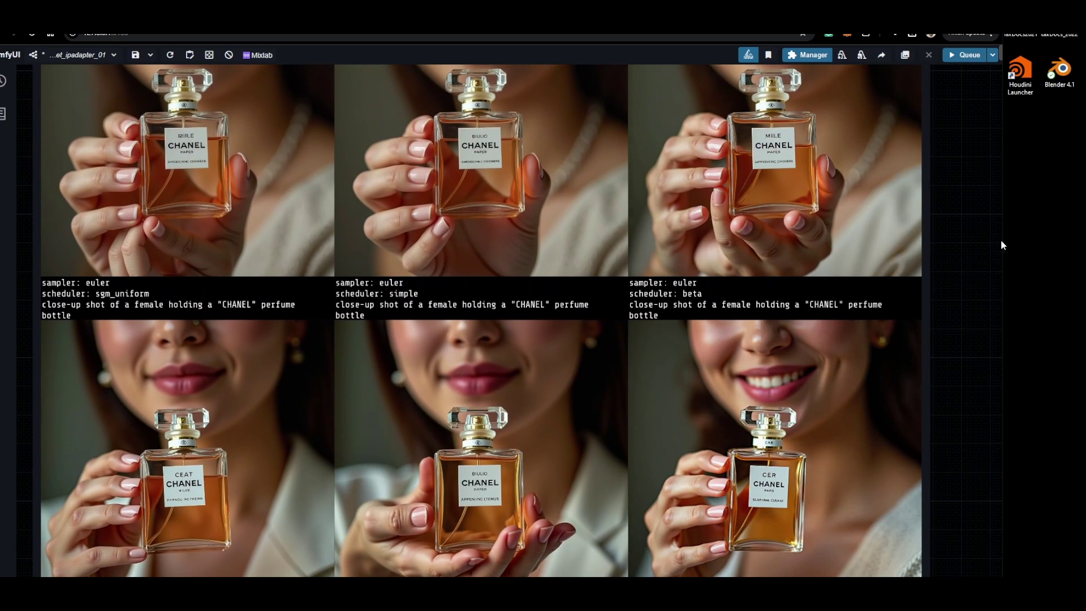
drag(984, 231, 971, 316)
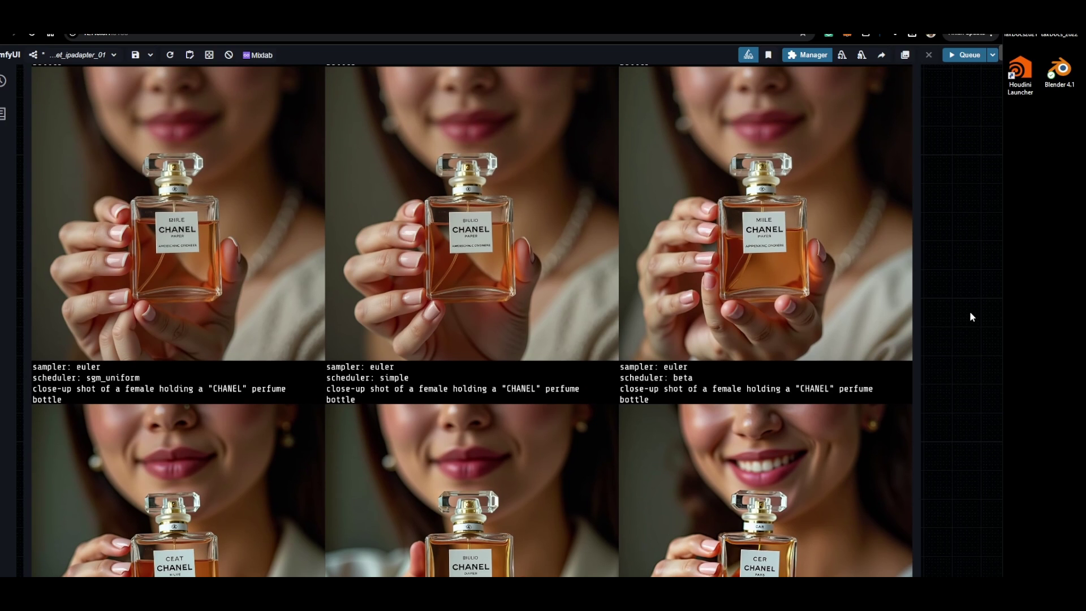
scroll(970, 315, down, 1)
drag(970, 340, 970, 317)
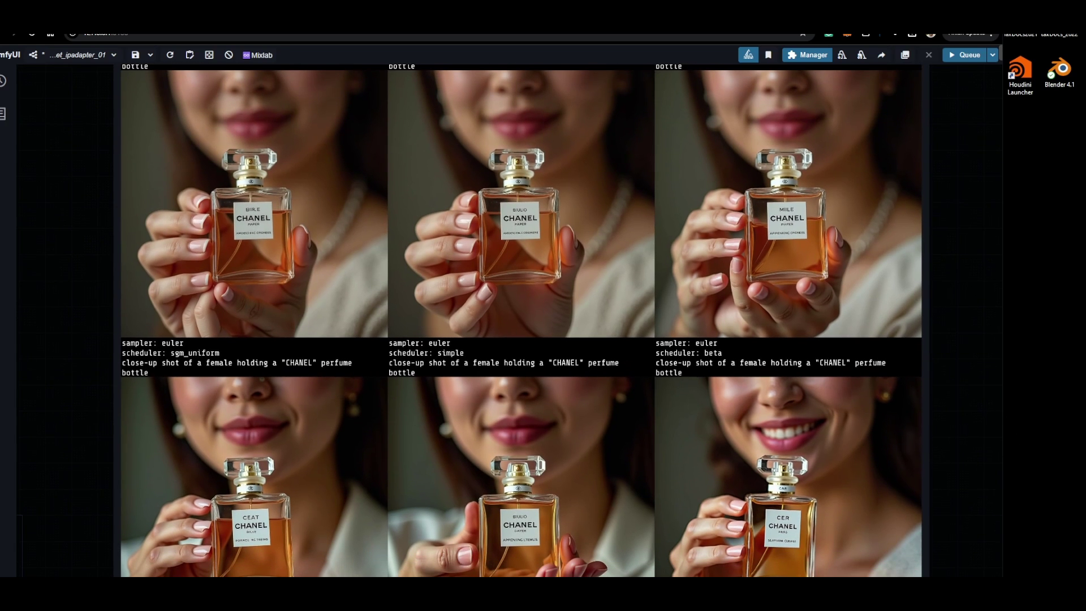